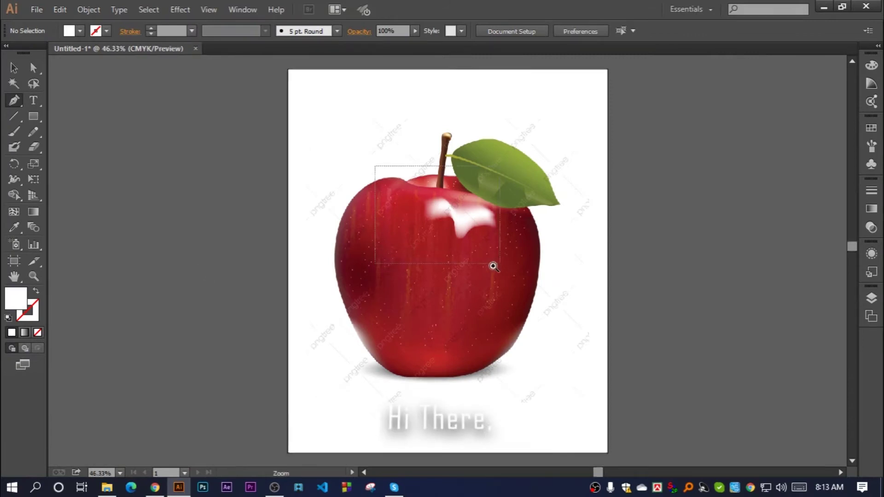
Trace the apple's top and right side with curved Pen anchors over the reference photo
{"action": "scroll", "coordinate": [196, 104], "scroll_direction": "up", "scroll_amount": 5}
{"action": "scroll", "coordinate": [342, 158], "scroll_direction": "up", "scroll_amount": 6}
{"action": "left_click", "coordinate": [307, 126]}
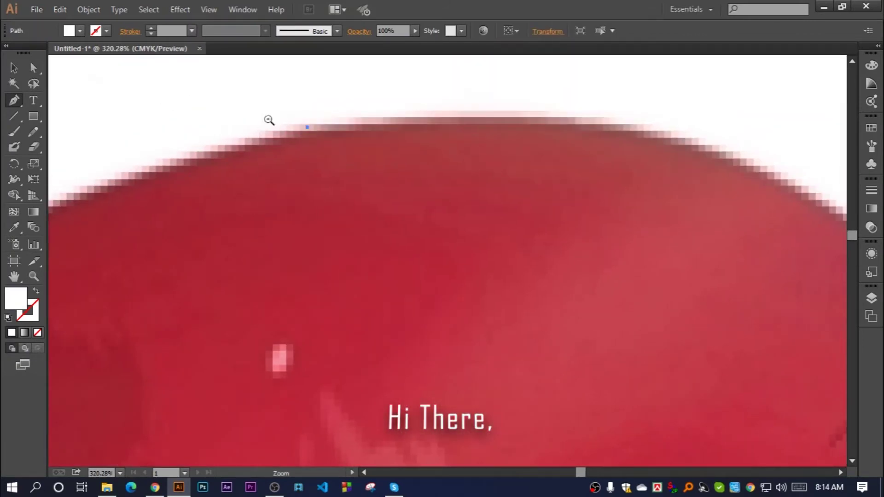
{"action": "left_click", "coordinate": [483, 243]}
{"action": "left_click_drag", "start_coordinate": [494, 163], "coordinate": [727, 283]}
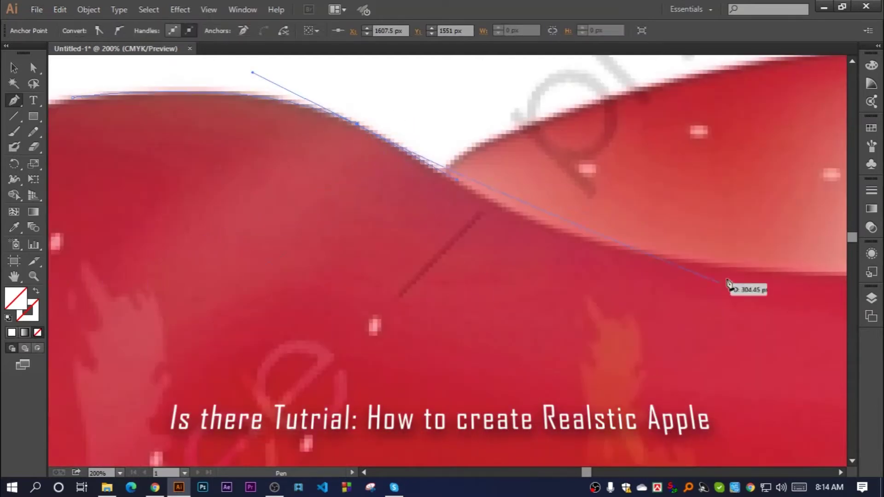
{"action": "left_click_drag", "start_coordinate": [836, 276], "coordinate": [595, 222]}
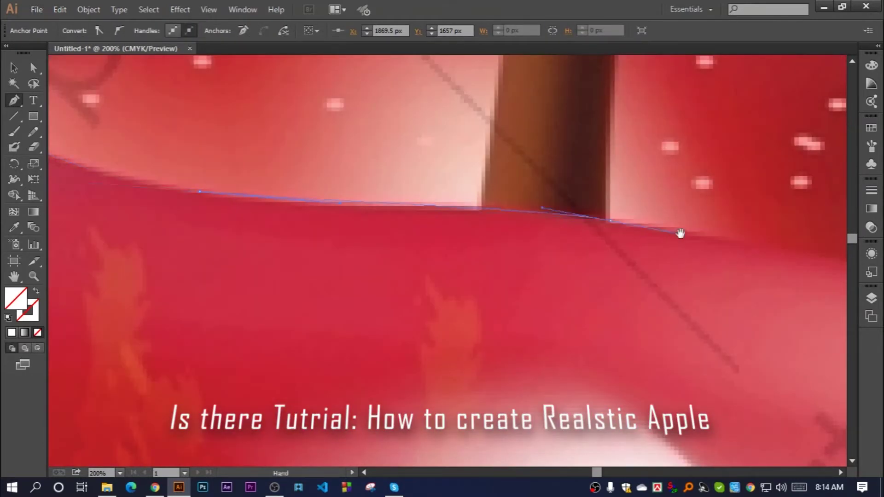
{"action": "key", "text": "ctrl+minus"}
{"action": "key", "text": "ctrl+minus"}
{"action": "key", "text": "ctrl+minus"}
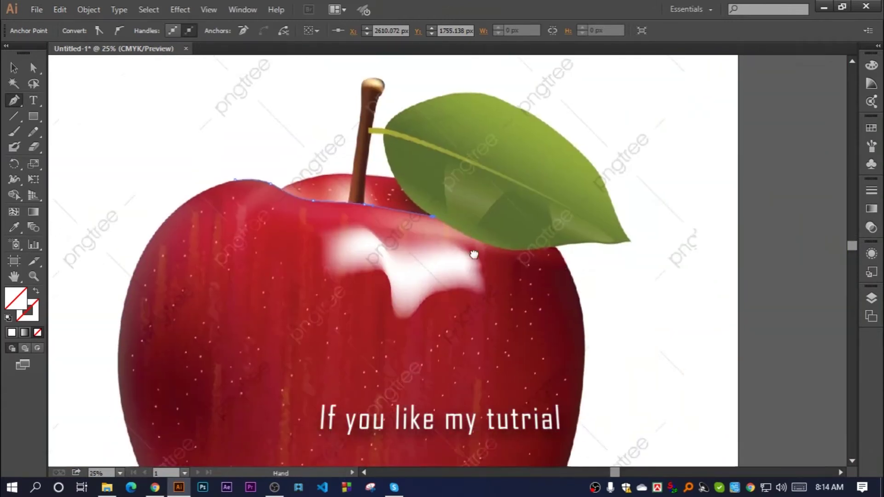
{"action": "scroll", "coordinate": [562, 256], "scroll_direction": "down", "scroll_amount": 2}
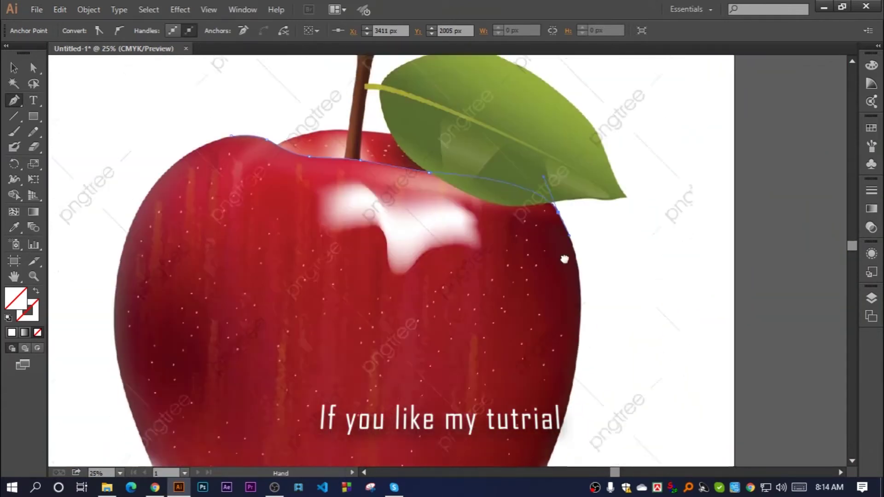
{"action": "key", "text": "ctrl+plus"}
{"action": "left_click", "coordinate": [456, 268]}
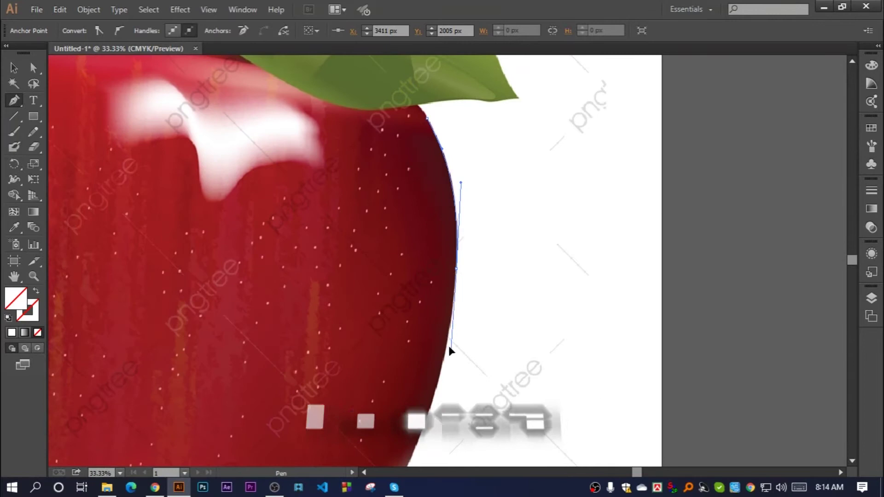
{"action": "scroll", "coordinate": [470, 347], "scroll_direction": "down", "scroll_amount": 3}
{"action": "scroll", "coordinate": [470, 348], "scroll_direction": "left", "scroll_amount": 2}
{"action": "left_click_drag", "start_coordinate": [488, 355], "coordinate": [433, 432]}
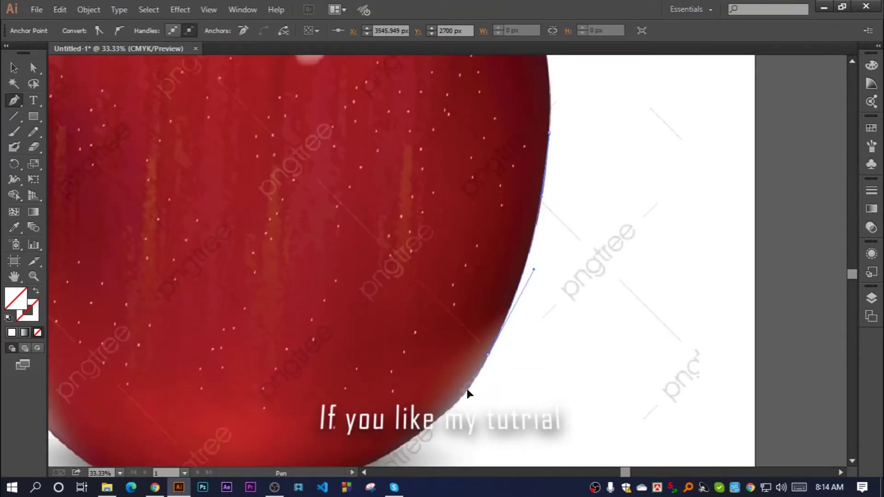
Continue the curved outline along the apple's bottom and left side back toward the top
{"action": "scroll", "coordinate": [468, 394], "scroll_direction": "down", "scroll_amount": 3}
{"action": "scroll", "coordinate": [479, 364], "scroll_direction": "left", "scroll_amount": 2}
{"action": "left_click_drag", "start_coordinate": [317, 363], "coordinate": [223, 361]}
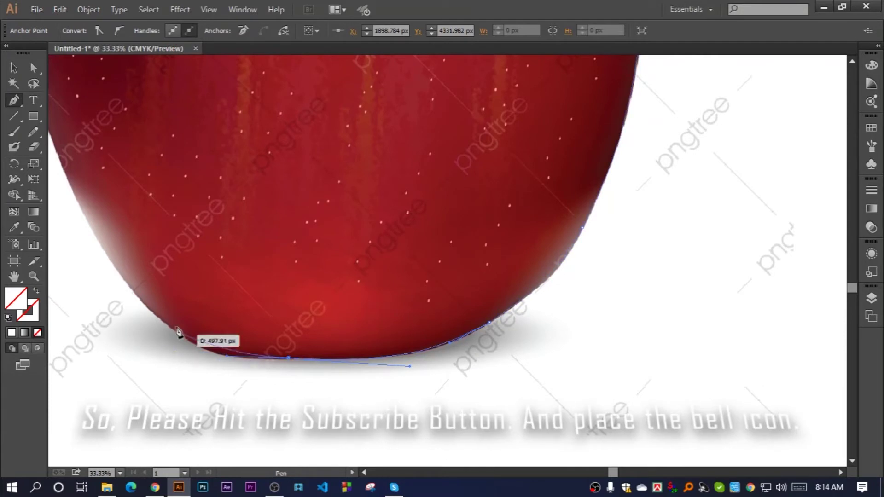
{"action": "left_click_drag", "start_coordinate": [143, 303], "coordinate": [102, 257]}
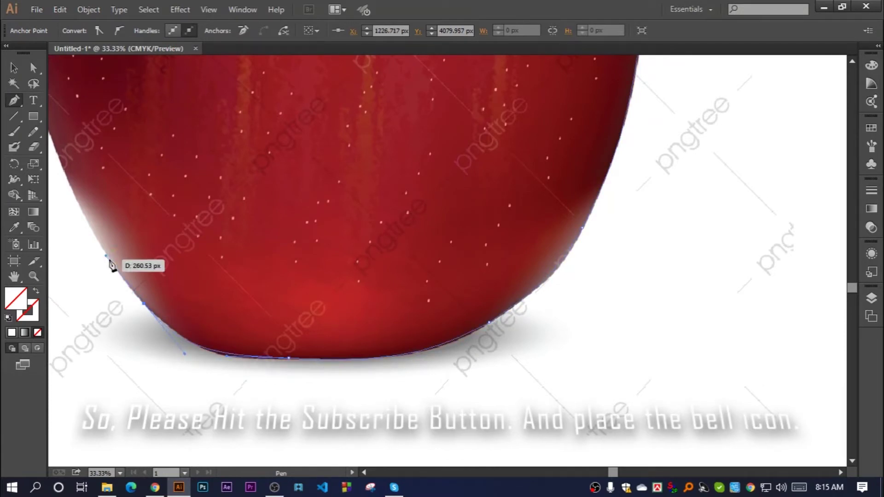
{"action": "scroll", "coordinate": [124, 258], "scroll_direction": "up", "scroll_amount": 3}
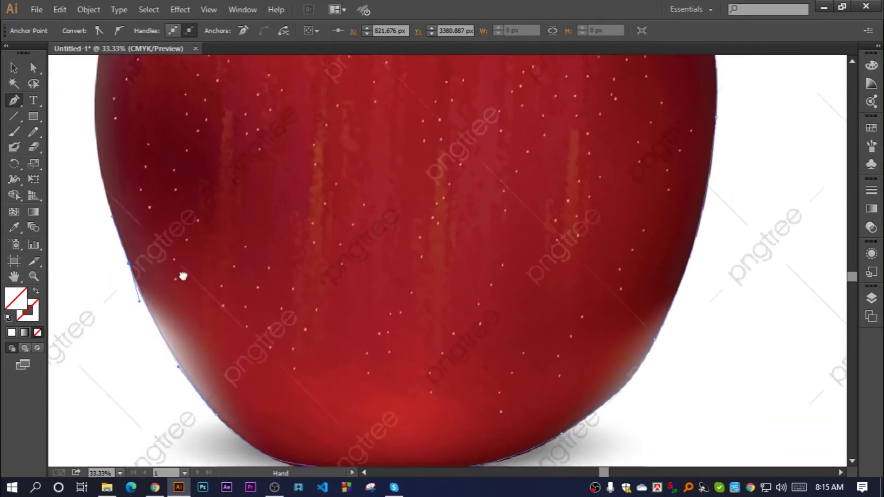
{"action": "left_click_drag", "start_coordinate": [183, 277], "coordinate": [208, 386]}
{"action": "left_click_drag", "start_coordinate": [119, 189], "coordinate": [124, 145]}
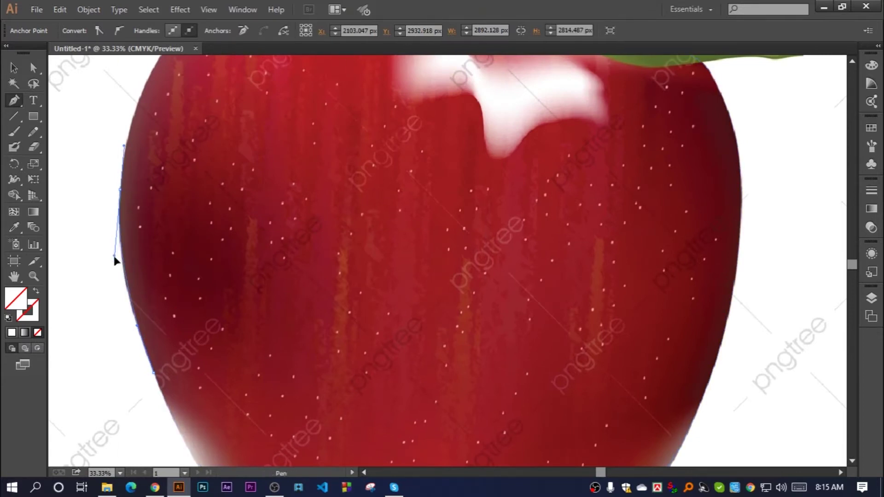
{"action": "scroll", "coordinate": [138, 240], "scroll_direction": "up", "scroll_amount": 3}
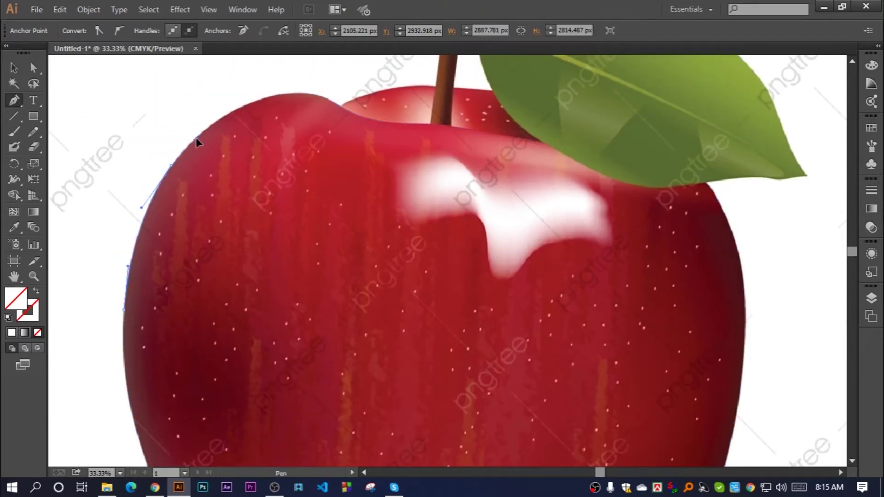
{"action": "left_click_drag", "start_coordinate": [279, 94], "coordinate": [338, 85]}
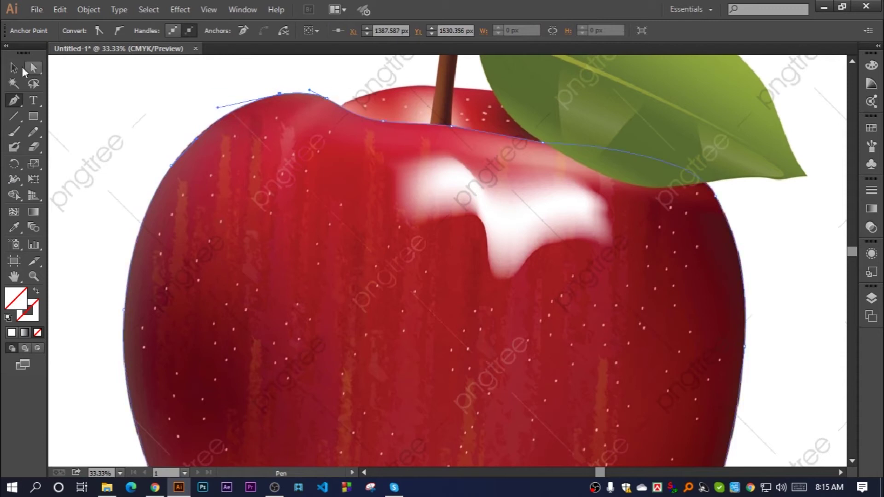
{"action": "left_click", "coordinate": [292, 168], "text": "ctrl"}
Trace the band along the apple's top under the leaf as a separate closed path
{"action": "left_click_drag", "start_coordinate": [292, 168], "coordinate": [210, 170]}
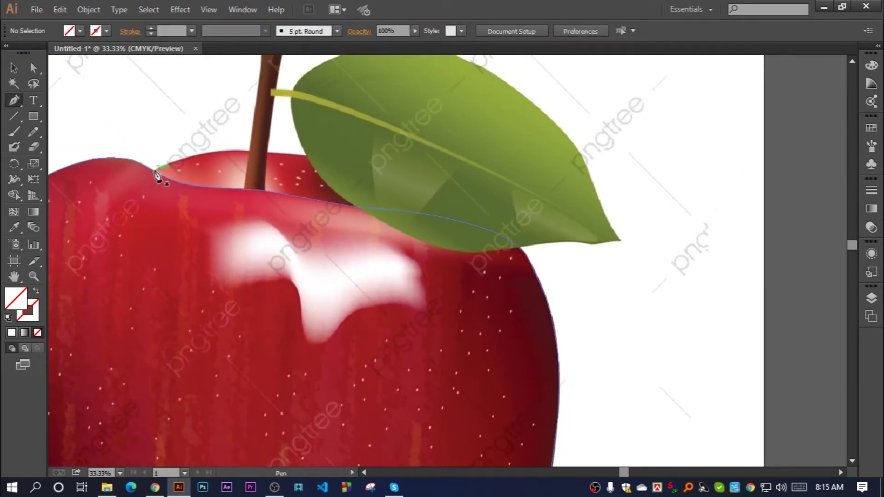
{"action": "left_click", "coordinate": [155, 171]}
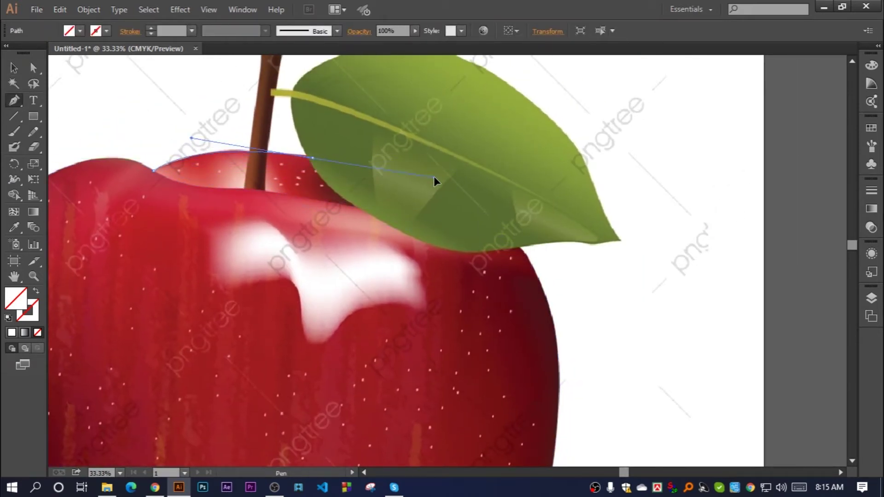
{"action": "left_click", "coordinate": [527, 256]}
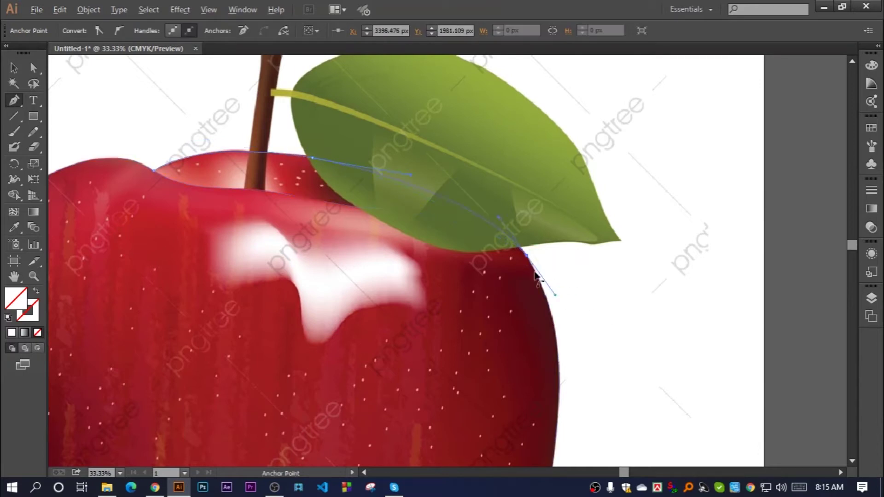
{"action": "left_click", "coordinate": [160, 208]}
{"action": "left_click", "coordinate": [217, 167], "text": "ctrl"}
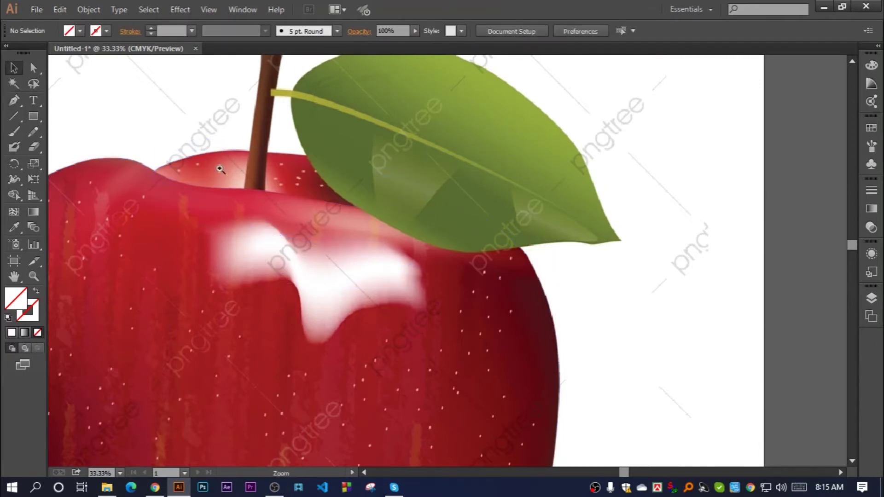
{"action": "scroll", "coordinate": [334, 263], "scroll_direction": "down", "scroll_amount": 3}
{"action": "scroll", "coordinate": [232, 227], "scroll_direction": "down", "scroll_amount": 1}
Move the apple photo right of the artboard and give the traced outline a black stroke
{"action": "left_click", "coordinate": [83, 11]}
{"action": "left_click", "coordinate": [120, 99]}
{"action": "left_click_drag", "start_coordinate": [368, 184], "coordinate": [645, 217]}
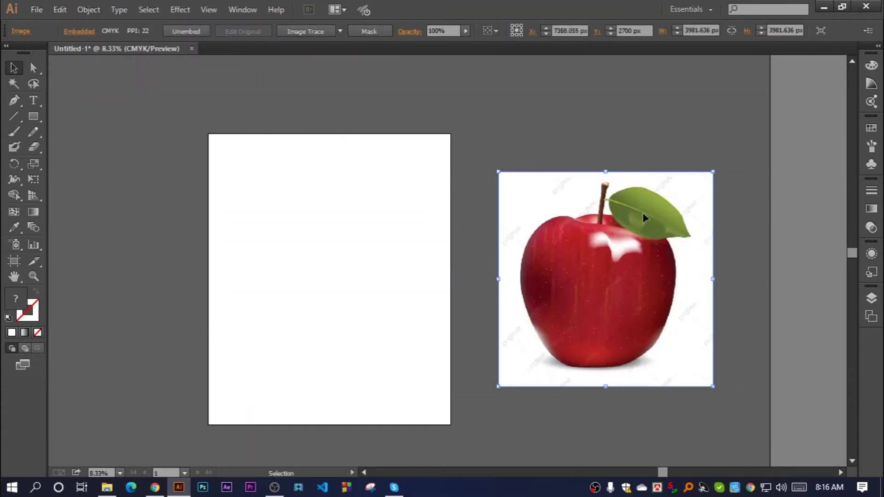
{"action": "left_click", "coordinate": [387, 329]}
{"action": "left_click", "coordinate": [32, 313]}
Switch to the Painting workspace and ready the Eyedropper to sample the photo's colours
{"action": "left_click", "coordinate": [690, 9]}
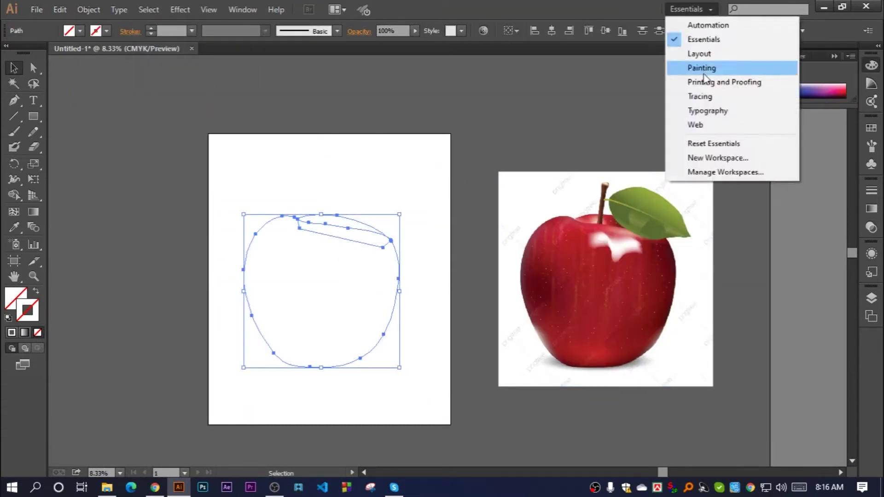
{"action": "left_click", "coordinate": [704, 65]}
{"action": "left_click", "coordinate": [763, 187]}
{"action": "scroll", "coordinate": [316, 256], "scroll_direction": "up", "scroll_amount": 1}
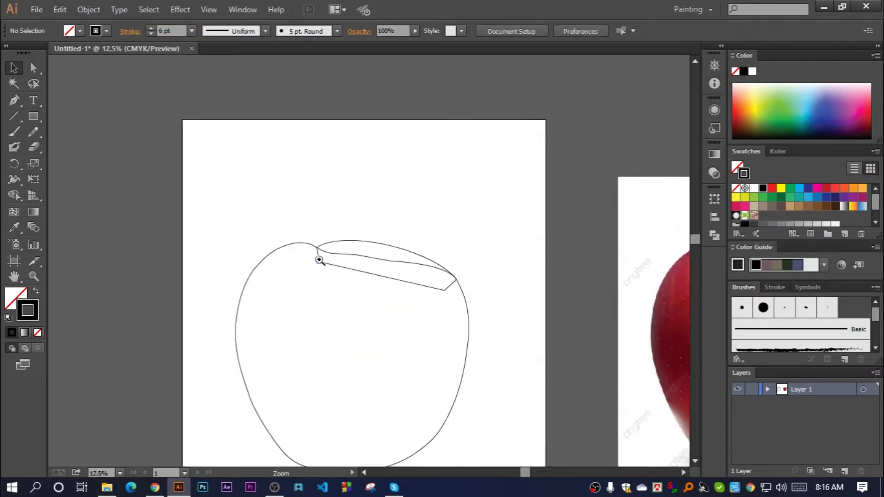
{"action": "scroll", "coordinate": [340, 263], "scroll_direction": "up", "scroll_amount": 2}
{"action": "scroll", "coordinate": [286, 207], "scroll_direction": "down", "scroll_amount": 2}
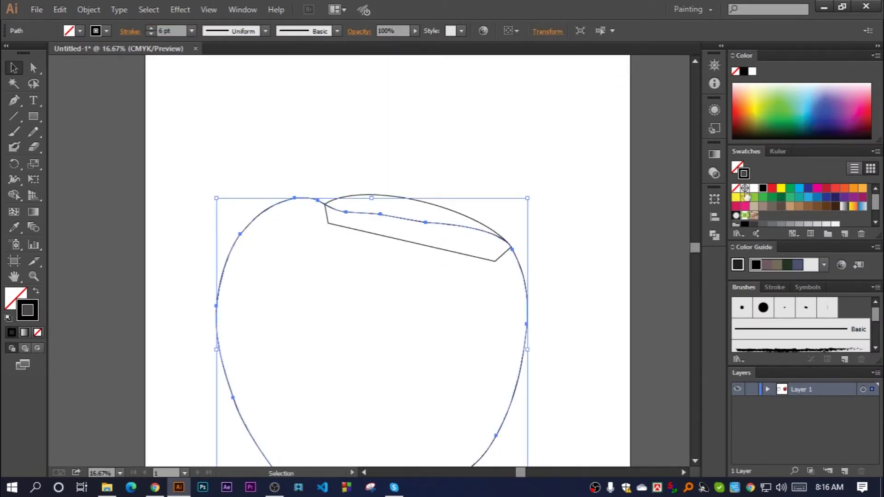
{"action": "scroll", "coordinate": [394, 267], "scroll_direction": "down", "scroll_amount": 1}
{"action": "scroll", "coordinate": [394, 266], "scroll_direction": "down", "scroll_amount": 1}
{"action": "left_click", "coordinate": [13, 227]}
Fill the apple body with photo red, the top band with darker red, and send the band to back
{"action": "left_click", "coordinate": [597, 264]}
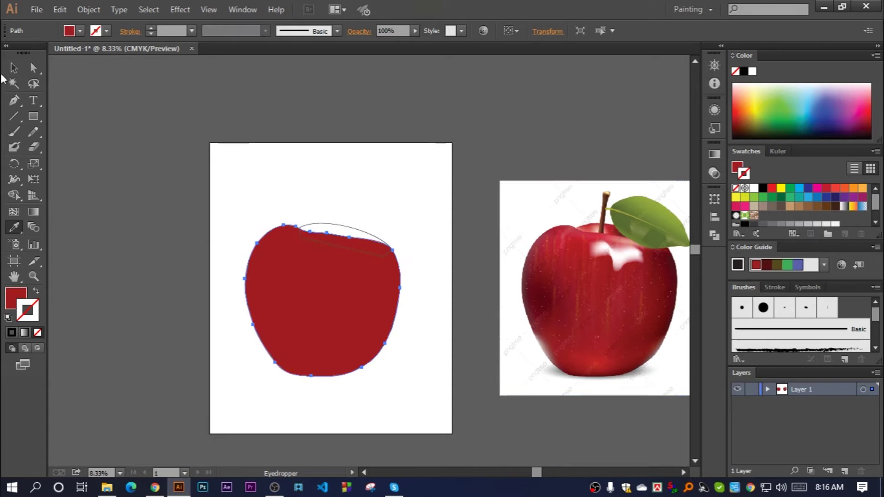
{"action": "left_click", "coordinate": [350, 235], "text": "ctrl"}
{"action": "left_click", "coordinate": [619, 224]}
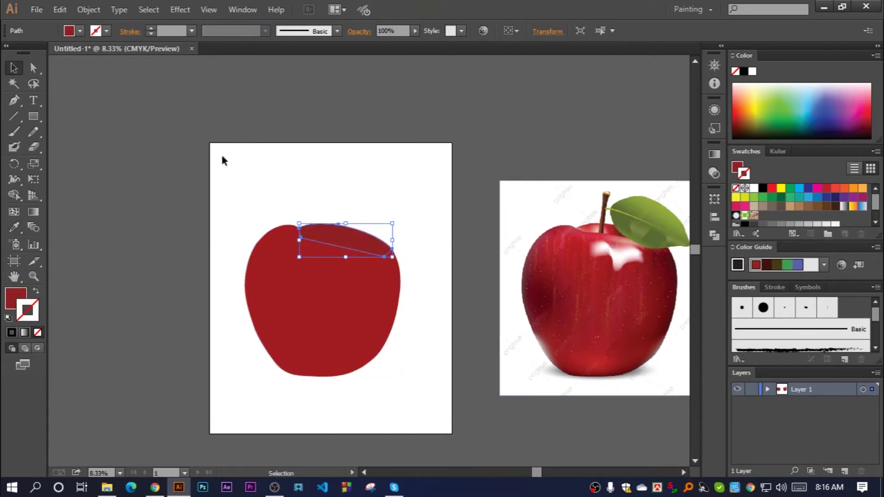
{"action": "right_click", "coordinate": [352, 237]}
{"action": "left_click", "coordinate": [520, 460]}
Move the apple photo next to the artboard and reselect the red apple body
{"action": "scroll", "coordinate": [353, 257], "scroll_direction": "up", "scroll_amount": 2}
{"action": "scroll", "coordinate": [353, 256], "scroll_direction": "up", "scroll_amount": 2}
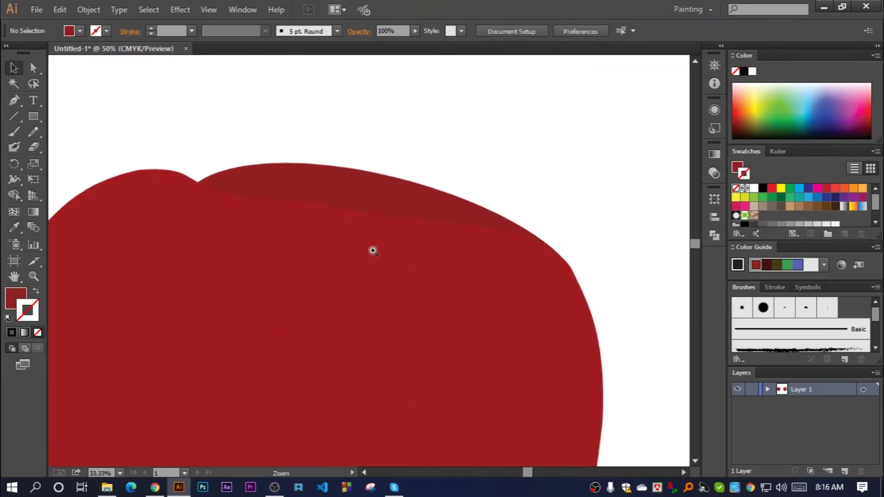
{"action": "scroll", "coordinate": [388, 263], "scroll_direction": "down", "scroll_amount": 2}
{"action": "scroll", "coordinate": [357, 282], "scroll_direction": "up", "scroll_amount": 1}
{"action": "scroll", "coordinate": [354, 289], "scroll_direction": "down", "scroll_amount": 2}
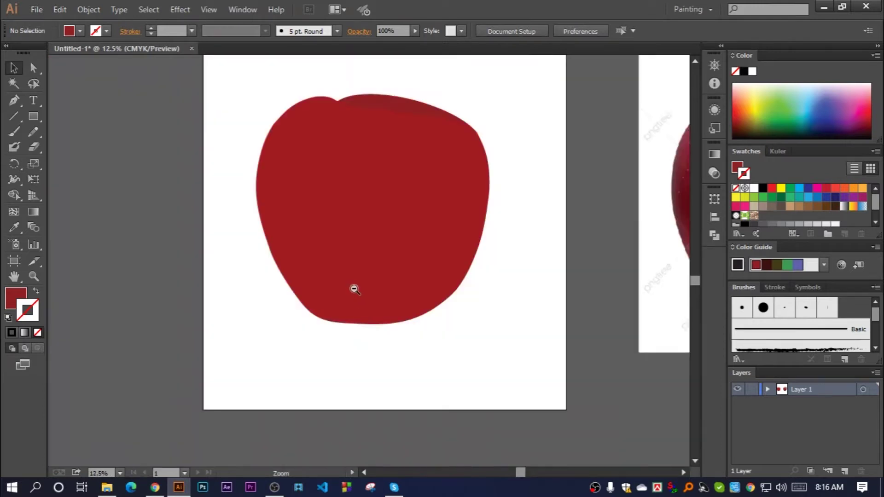
{"action": "scroll", "coordinate": [355, 289], "scroll_direction": "down", "scroll_amount": 1}
{"action": "left_click_drag", "start_coordinate": [573, 281], "coordinate": [454, 267]}
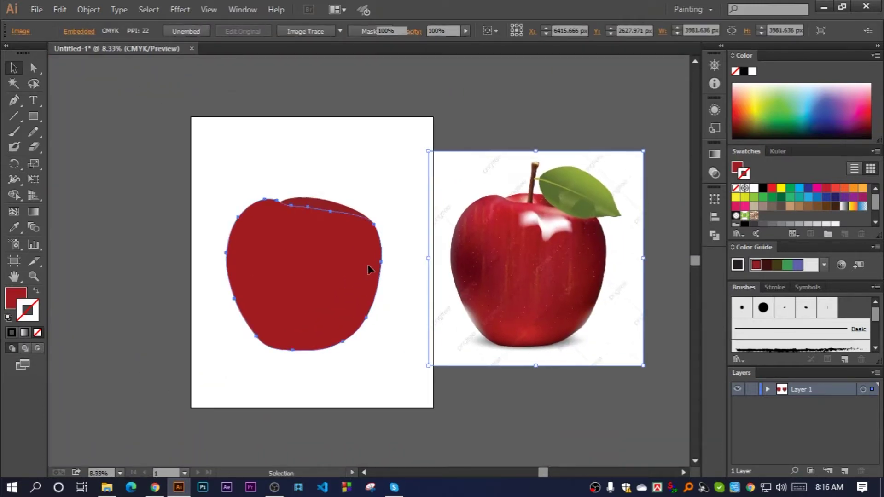
{"action": "left_click", "coordinate": [369, 269]}
{"action": "left_click", "coordinate": [14, 212]}
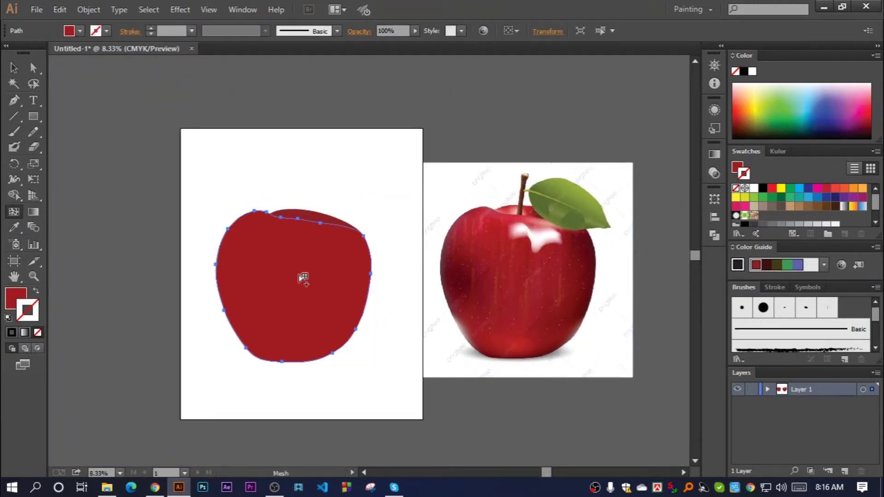
Add a mesh point on the apple's left side and shade it dark maroon sampled from the photo
{"action": "left_click", "coordinate": [237, 281]}
{"action": "key", "text": "i"}
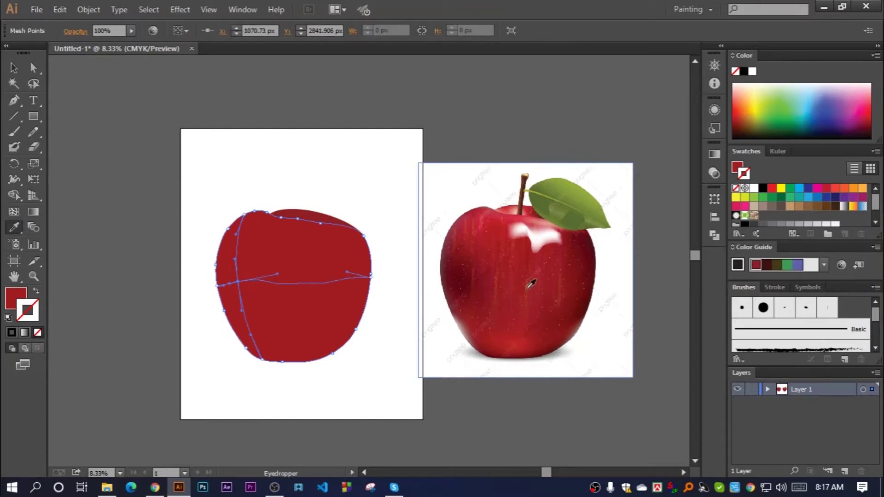
{"action": "left_click", "coordinate": [530, 283]}
{"action": "key", "text": "ctrl+z"}
{"action": "key", "text": "u"}
{"action": "key", "text": "ctrl+equal"}
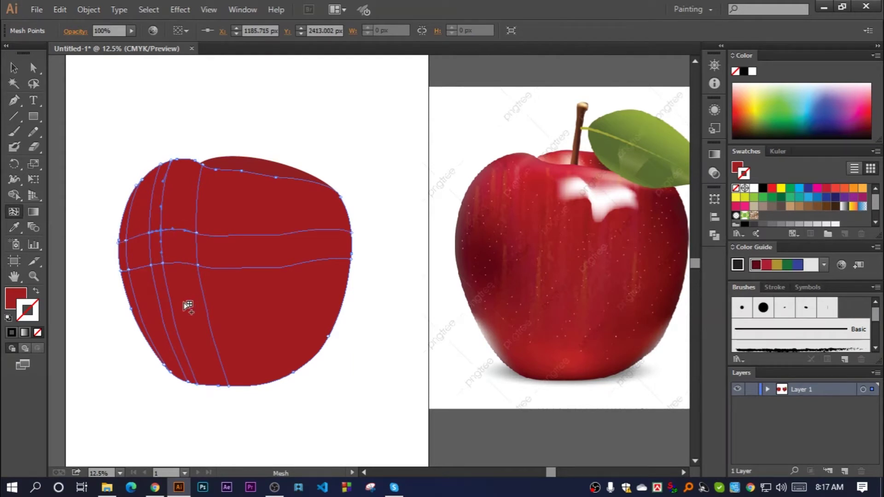
{"action": "key", "text": "i"}
{"action": "left_click", "coordinate": [469, 257]}
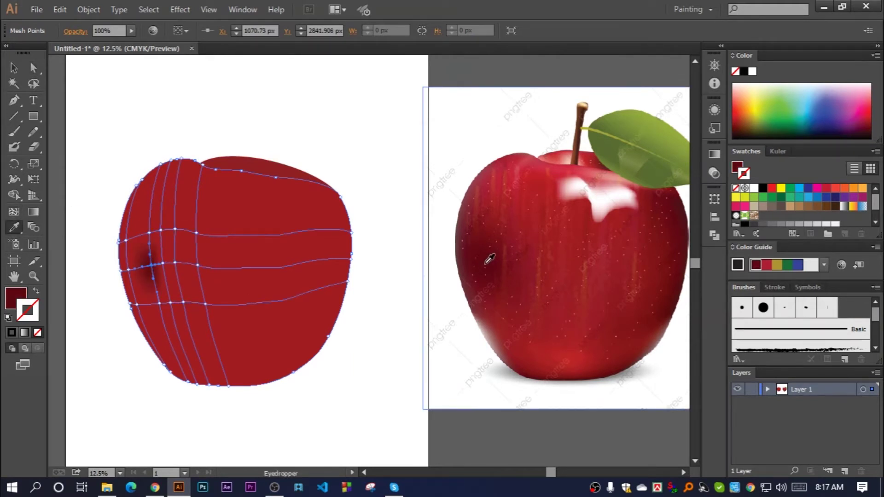
{"action": "left_click_drag", "start_coordinate": [162, 264], "coordinate": [162, 264]}
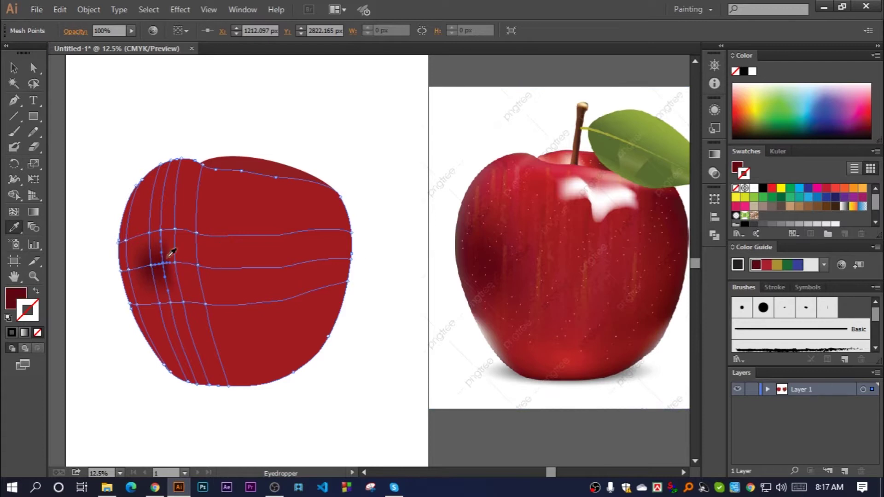
{"action": "scroll", "coordinate": [168, 256], "scroll_direction": "up", "scroll_amount": 3}
Copy hex 5E0512 and apply it to the neighbouring left mesh points for a soft maroon shadow
{"action": "double_click", "coordinate": [15, 299]}
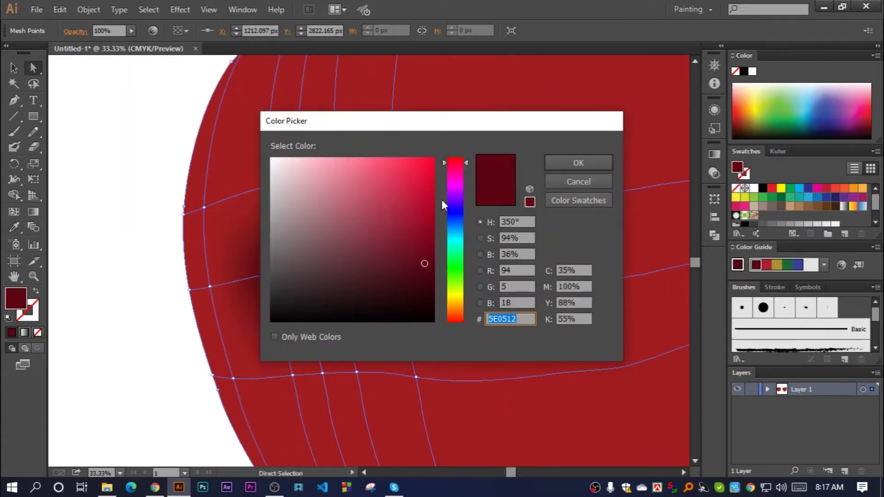
{"action": "right_click", "coordinate": [509, 318]}
{"action": "left_click", "coordinate": [568, 180]}
{"action": "left_click", "coordinate": [578, 163]}
{"action": "left_click", "coordinate": [209, 286]}
{"action": "double_click", "coordinate": [16, 298]}
{"action": "left_click", "coordinate": [577, 180]}
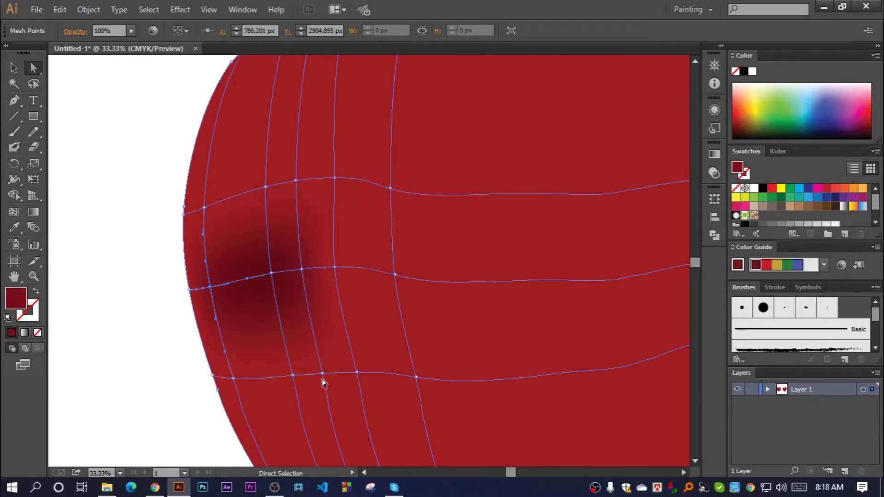
{"action": "double_click", "coordinate": [17, 304]}
{"action": "left_click", "coordinate": [578, 162]}
{"action": "key", "text": "ctrl+shift+a"}
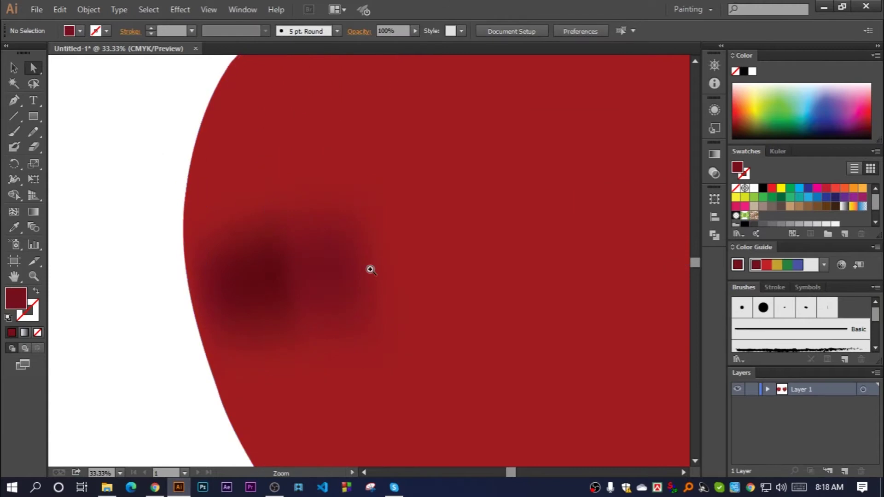
{"action": "left_click", "coordinate": [381, 271], "text": "ctrl+alt"}
Reshape the left shadow by dragging its upper and lower mesh points to the right
{"action": "left_click", "coordinate": [294, 247], "text": "ctrl"}
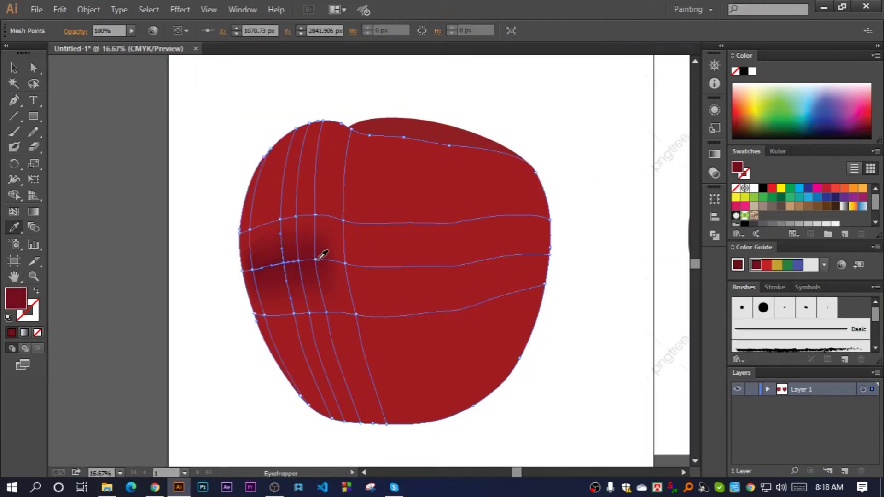
{"action": "key", "text": "ctrl+plus"}
{"action": "left_click_drag", "start_coordinate": [337, 198], "coordinate": [350, 198]}
{"action": "left_click_drag", "start_coordinate": [356, 341], "coordinate": [362, 341]}
{"action": "left_click_drag", "start_coordinate": [281, 337], "coordinate": [316, 344]}
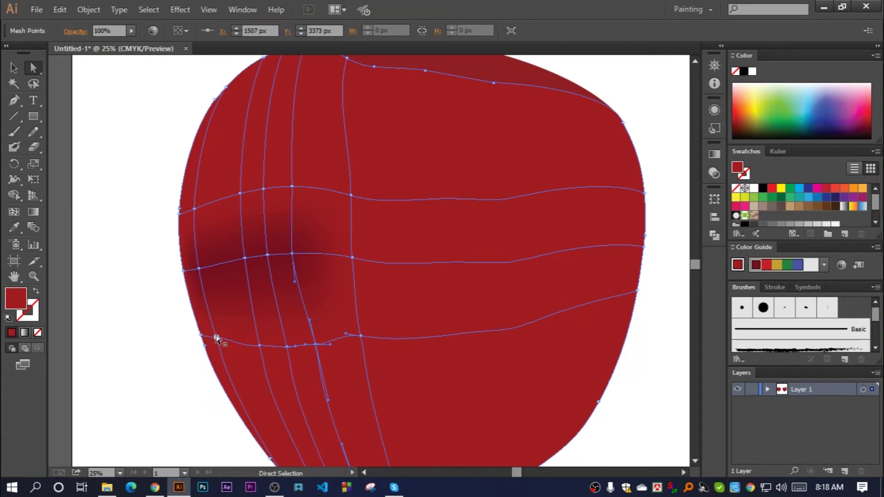
{"action": "key", "text": "ctrl+minus"}
{"action": "key", "text": "ctrl+minus"}
{"action": "key", "text": "ctrl+minus"}
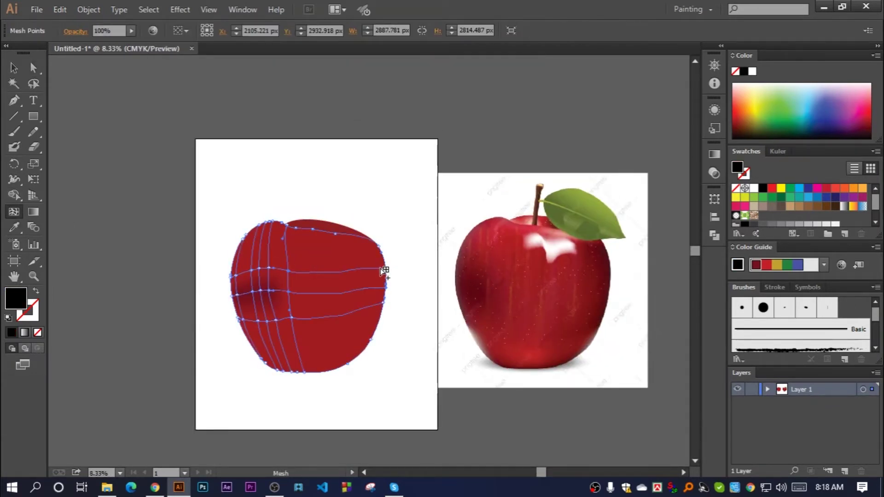
Add a mesh point at the apple's right edge and shade it dark red
{"action": "left_click", "coordinate": [380, 270]}
{"action": "key", "text": "ctrl+plus"}
{"action": "key", "text": "ctrl+plus"}
{"action": "left_click", "coordinate": [133, 276]}
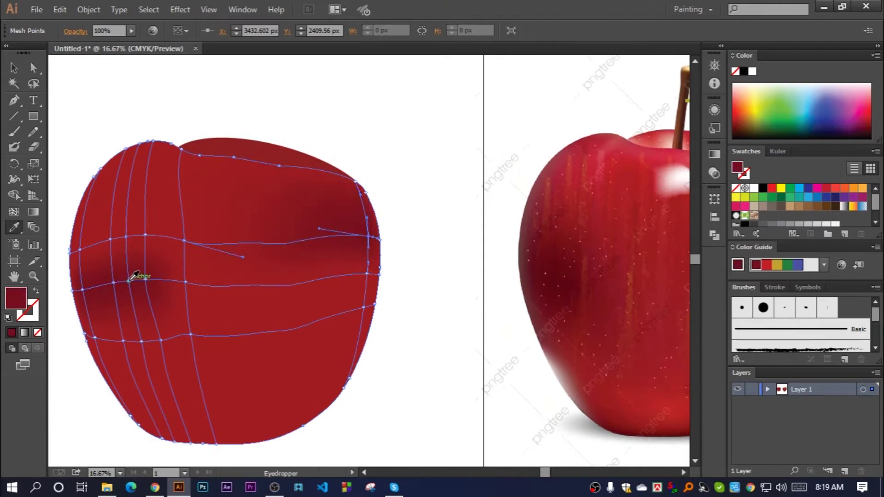
{"action": "scroll", "coordinate": [268, 235], "scroll_direction": "right", "scroll_amount": 5}
{"action": "scroll", "coordinate": [269, 235], "scroll_direction": "down", "scroll_amount": 3}
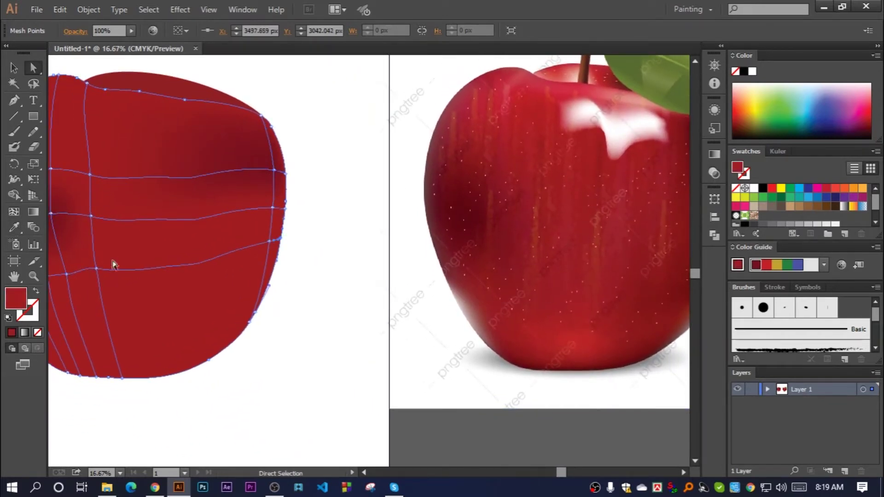
{"action": "key", "text": "ctrl+minus"}
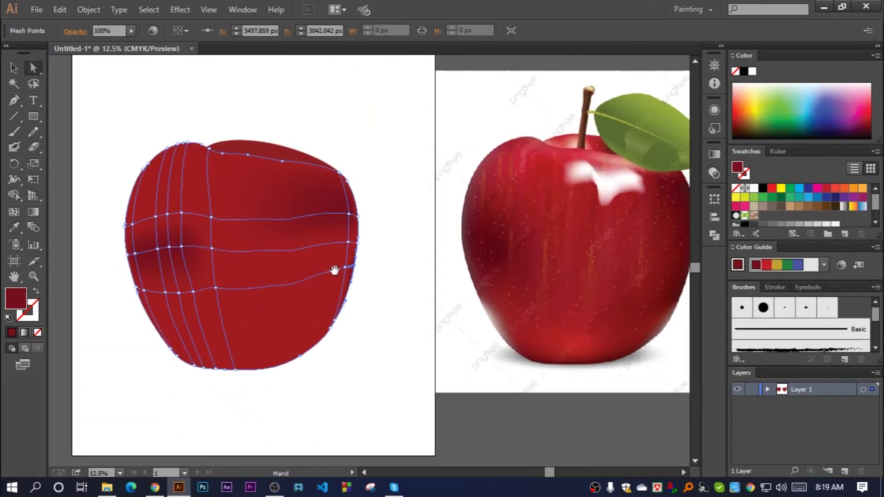
{"action": "key", "text": "ctrl+plus"}
Add a mesh line at the apple's bottom, colour it lighter red, and nudge it up
{"action": "left_click", "coordinate": [275, 318]}
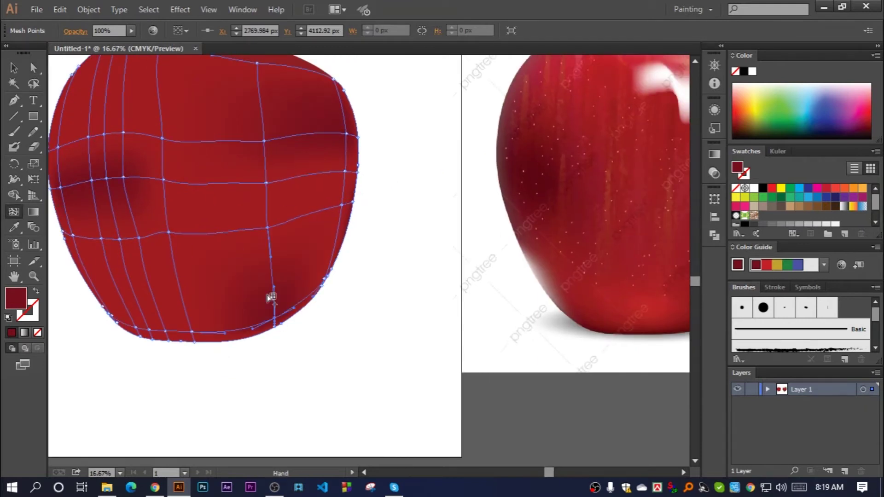
{"action": "left_click", "coordinate": [14, 227]}
{"action": "left_click", "coordinate": [181, 239]}
{"action": "left_click_drag", "start_coordinate": [276, 296], "coordinate": [276, 291]}
{"action": "key", "text": "ctrl+shift+a"}
{"action": "key", "text": "ctrl+minus"}
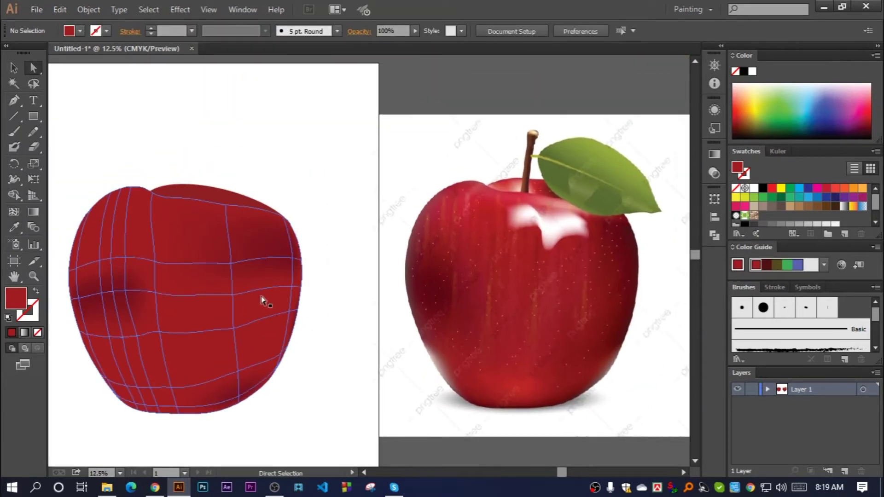
Add a mesh point near the apple's top, sample red onto it, and select a top point
{"action": "left_click", "coordinate": [248, 303]}
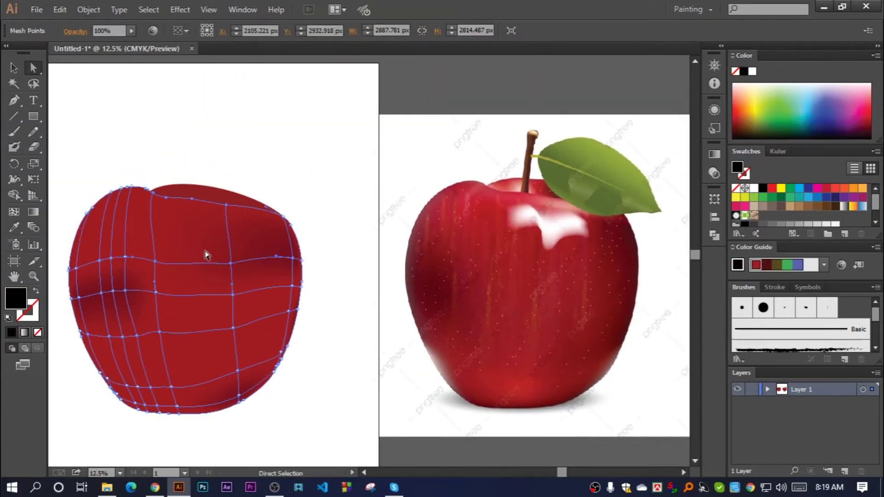
{"action": "key", "text": "ctrl+plus"}
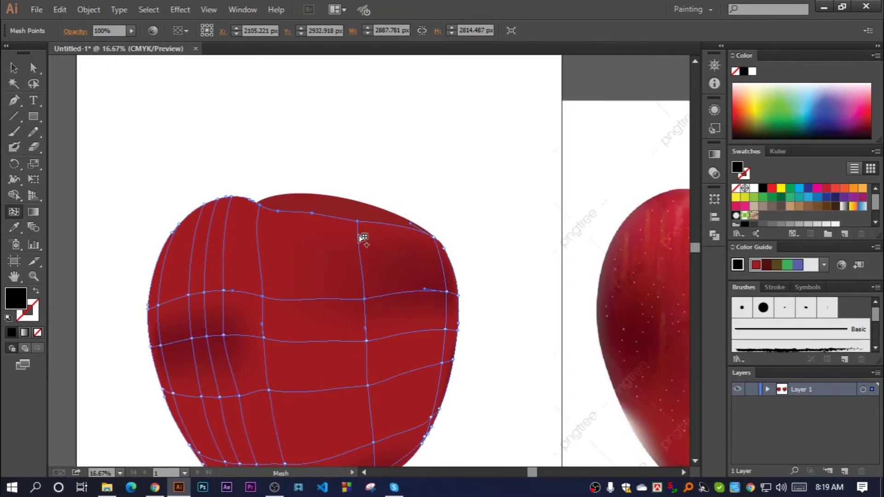
{"action": "left_click", "coordinate": [358, 235]}
{"action": "left_click", "coordinate": [230, 329]}
{"action": "key", "text": "a"}
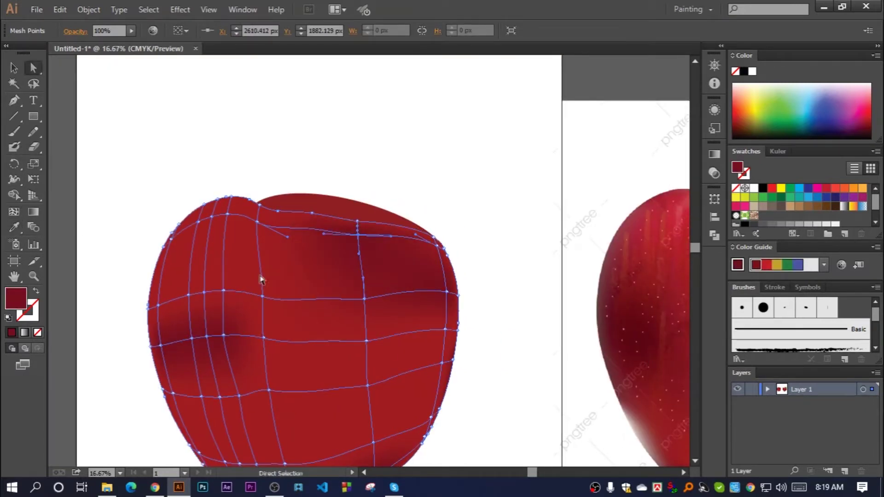
{"action": "left_click", "coordinate": [258, 235]}
{"action": "key", "text": "a"}
{"action": "left_click", "coordinate": [257, 222]}
Shade the top mesh point darker red and add a horizontal mesh line near the top
{"action": "key", "text": "ctrl+plus"}
{"action": "key", "text": "ctrl+plus"}
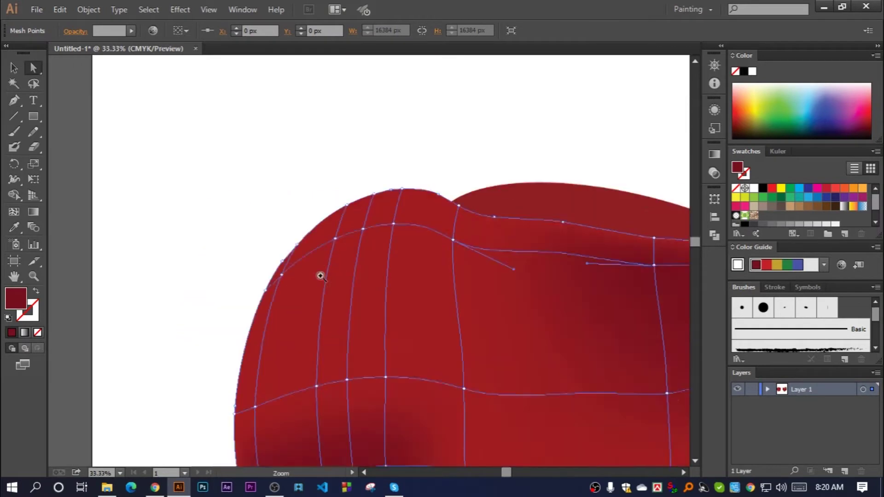
{"action": "key", "text": "ctrl+plus"}
{"action": "key", "text": "ctrl+plus"}
{"action": "key", "text": "i"}
{"action": "left_click", "coordinate": [656, 263]}
{"action": "key", "text": "ctrl+minus"}
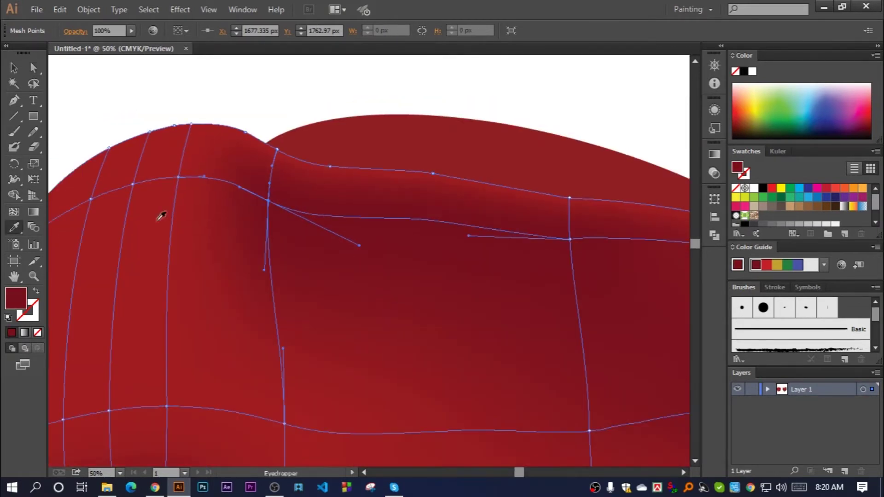
{"action": "left_click", "coordinate": [272, 229]}
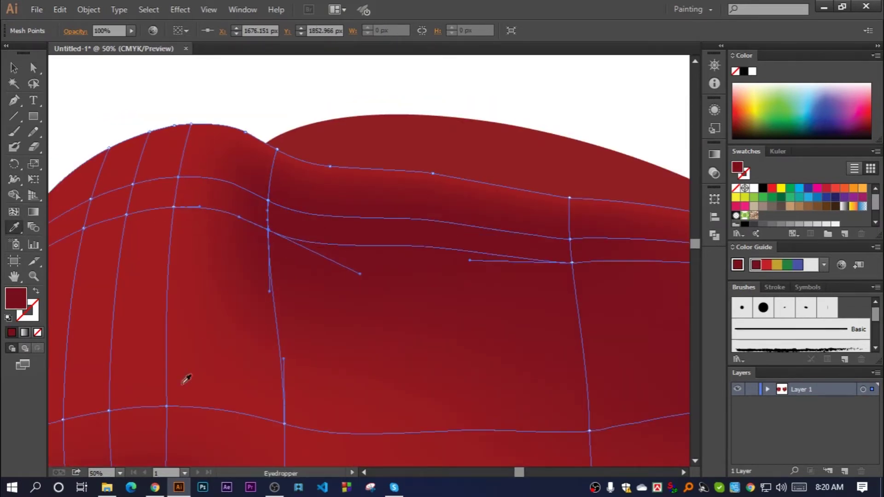
{"action": "key", "text": "a"}
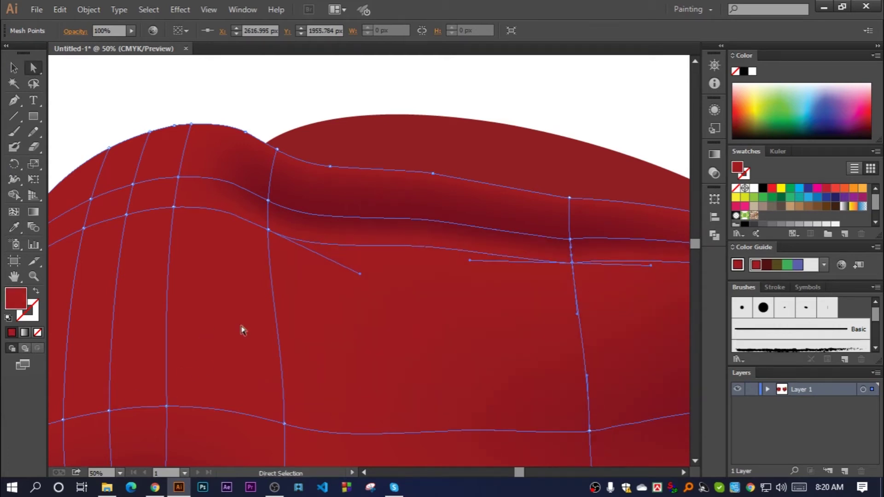
Drag the top mesh points right and upward to form the dark crease under the rim
{"action": "key", "text": "ctrl+minus"}
{"action": "mouse_move", "coordinate": [275, 252]}
{"action": "left_mouse_down"}
{"action": "mouse_move", "coordinate": [277, 261]}
{"action": "mouse_move", "coordinate": [296, 252]}
{"action": "left_mouse_up"}
{"action": "left_click", "coordinate": [476, 249]}
{"action": "left_click", "coordinate": [456, 252]}
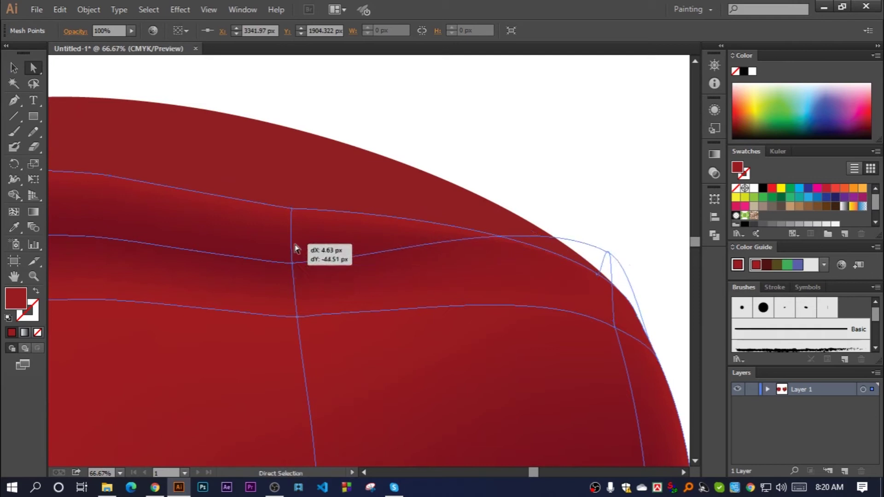
{"action": "left_click", "coordinate": [295, 263]}
{"action": "left_click", "coordinate": [391, 292]}
{"action": "scroll", "coordinate": [392, 292], "scroll_direction": "up", "scroll_amount": 5}
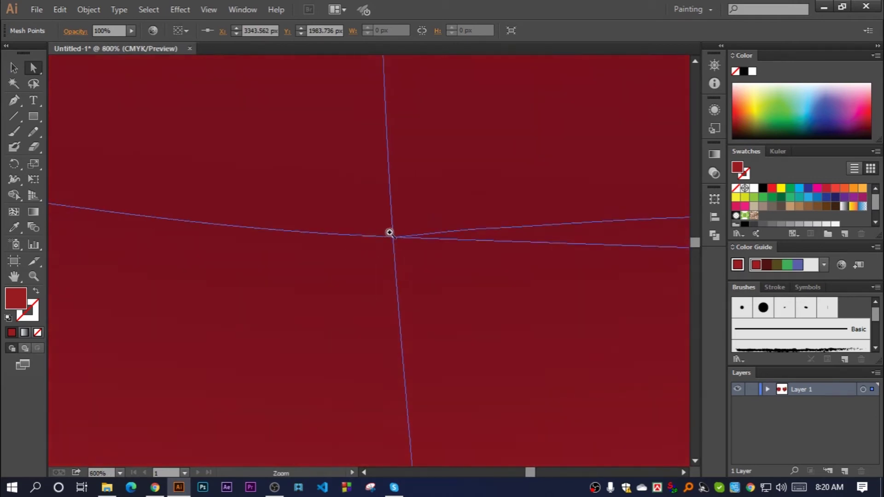
{"action": "scroll", "coordinate": [387, 270], "scroll_direction": "down", "scroll_amount": 8}
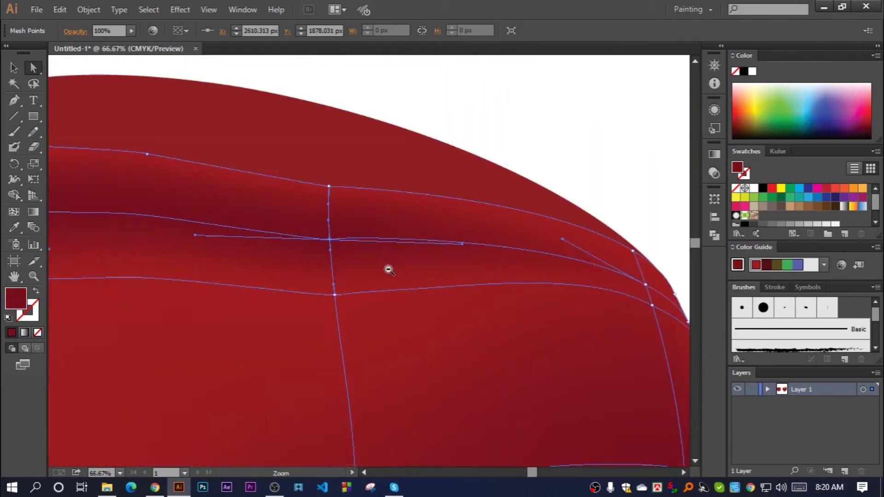
{"action": "mouse_move", "coordinate": [386, 263]}
{"action": "left_mouse_down"}
{"action": "mouse_move", "coordinate": [386, 253]}
{"action": "mouse_move", "coordinate": [510, 271]}
{"action": "left_mouse_up"}
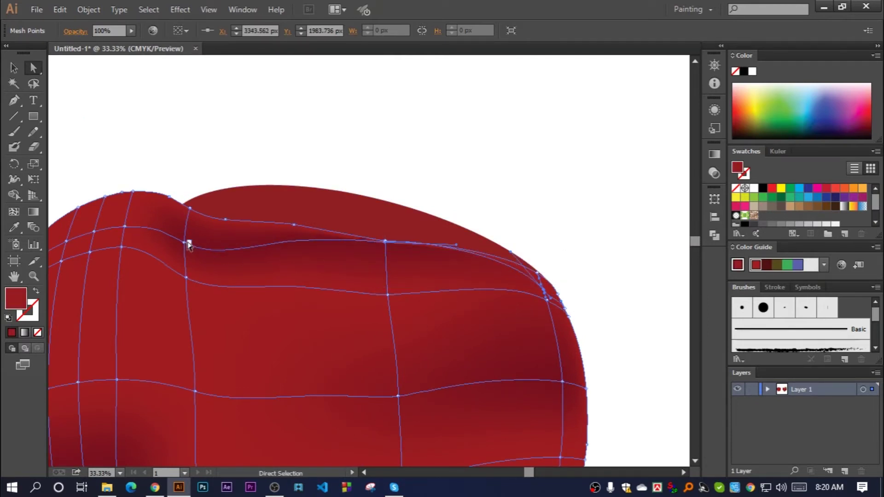
{"action": "left_click_drag", "start_coordinate": [186, 241], "coordinate": [184, 204]}
{"action": "key", "text": "ctrl+shift+a"}
{"action": "left_click_drag", "start_coordinate": [299, 298], "coordinate": [399, 327]}
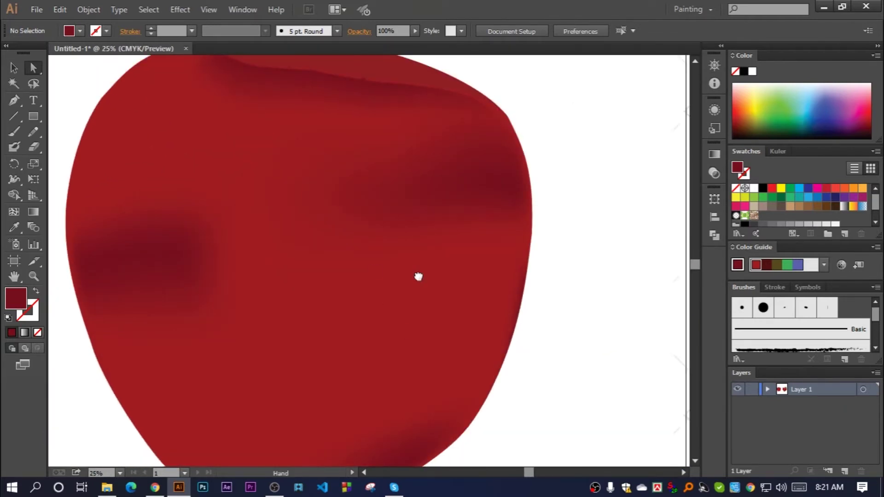
Recolor an apple mesh point with reds sampled from the reference apple and a lighter red
{"action": "key", "text": "ctrl+minus"}
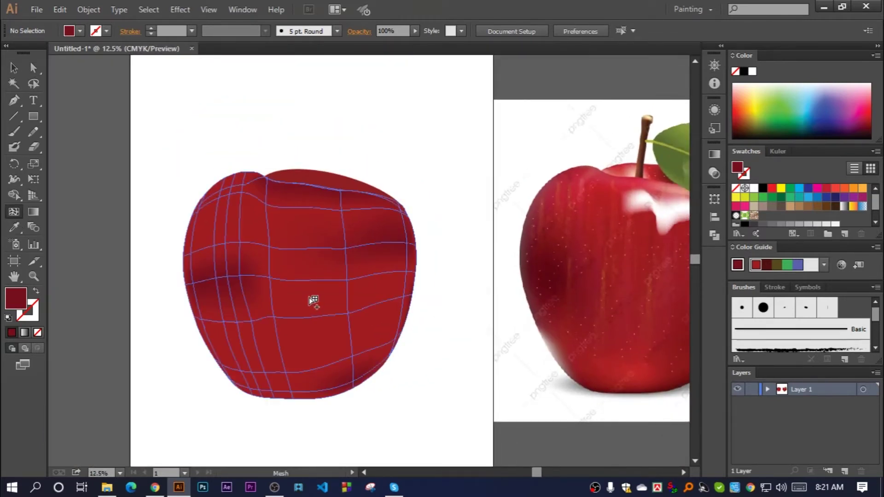
{"action": "left_click", "coordinate": [346, 316]}
{"action": "double_click", "coordinate": [16, 298]}
{"action": "left_click", "coordinate": [578, 162]}
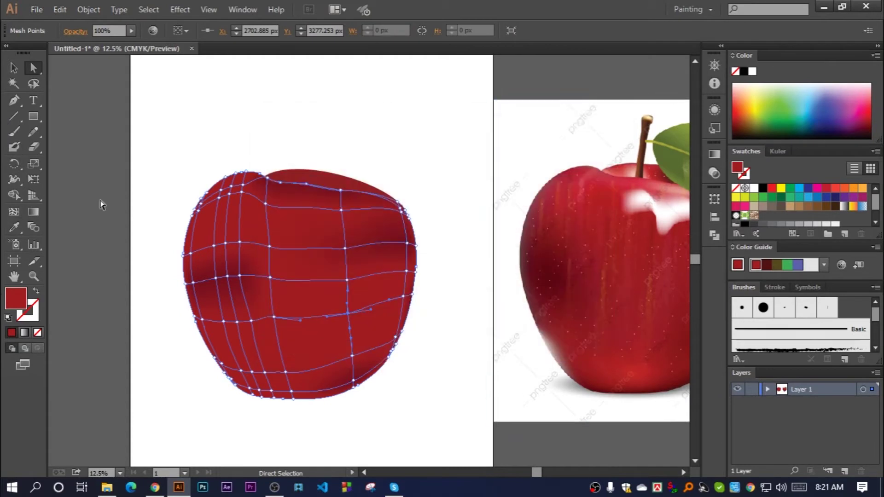
{"action": "key", "text": "i"}
{"action": "left_click", "coordinate": [633, 182]}
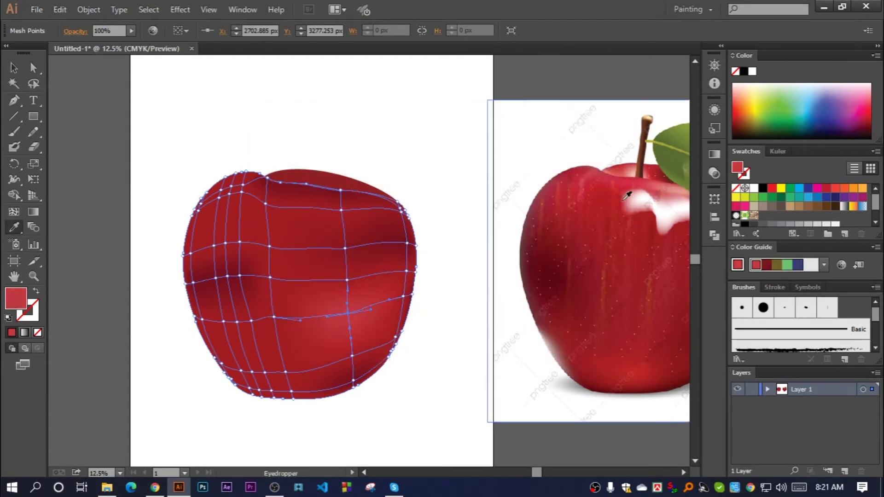
{"action": "left_click", "coordinate": [653, 242]}
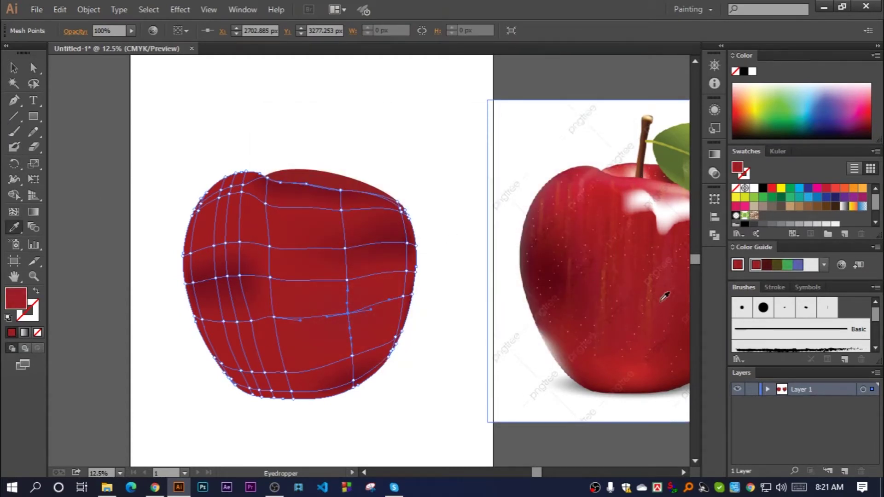
{"action": "double_click", "coordinate": [16, 298]}
{"action": "left_click", "coordinate": [408, 199]}
{"action": "left_click", "coordinate": [578, 161]}
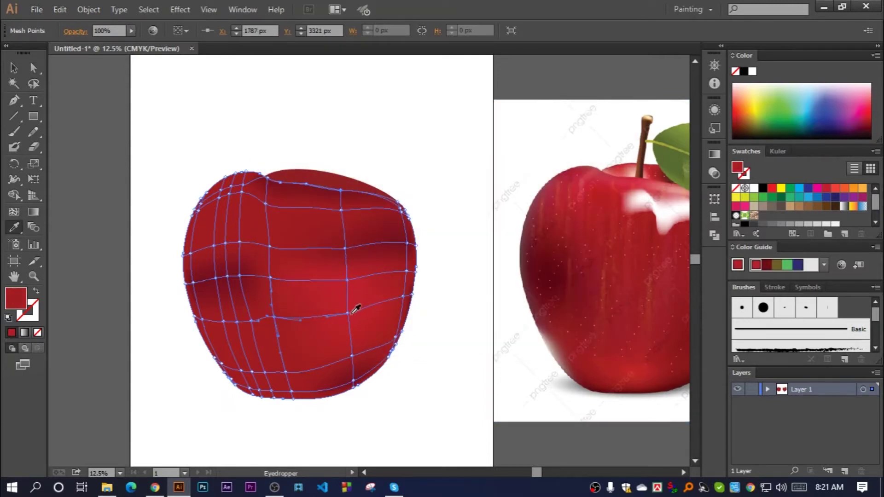
Pull a top mesh point down to shape the dent at the apple's top
{"action": "scroll", "coordinate": [389, 276], "scroll_direction": "up", "scroll_amount": 5}
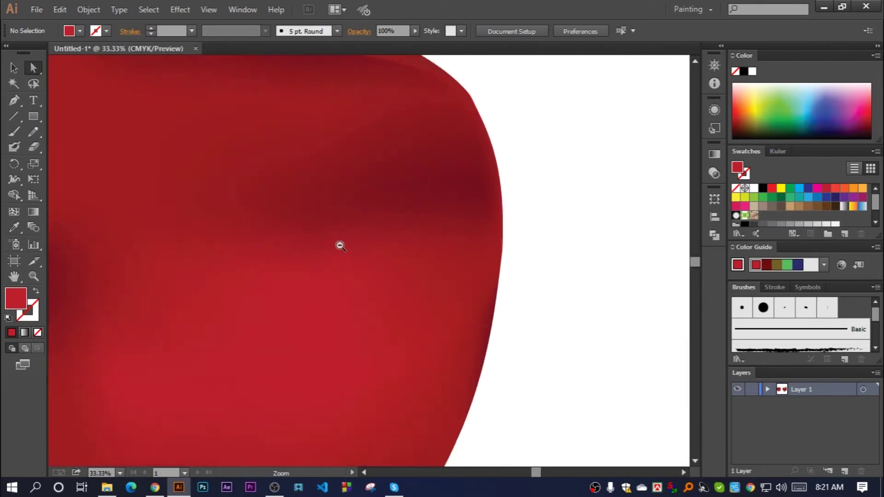
{"action": "scroll", "coordinate": [340, 244], "scroll_direction": "down", "scroll_amount": 5}
{"action": "left_click", "coordinate": [430, 173]}
{"action": "left_click", "coordinate": [307, 264]}
{"action": "key", "text": "i"}
{"action": "left_click_drag", "start_coordinate": [403, 210], "coordinate": [362, 228]}
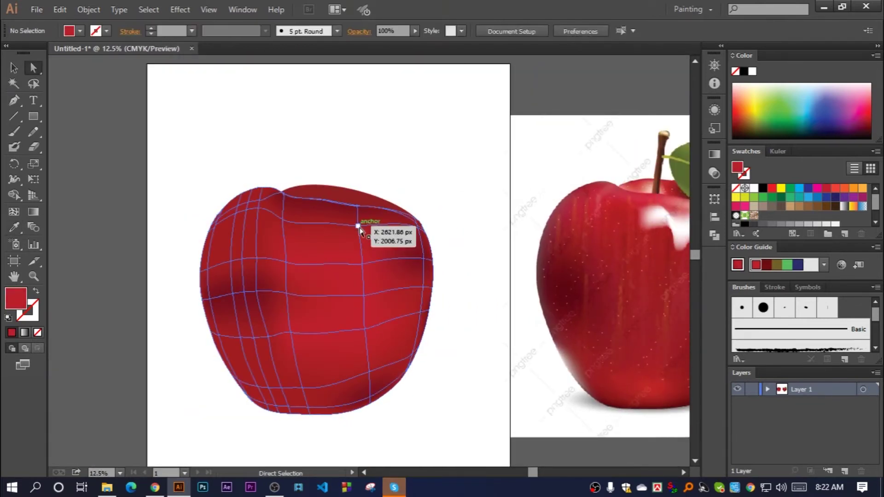
Deepen the top dent and pull the lower mesh lines and points into shape
{"action": "left_click", "coordinate": [854, 408]}
{"action": "left_click_drag", "start_coordinate": [305, 230], "coordinate": [290, 331]}
{"action": "key", "text": "i"}
{"action": "left_click_drag", "start_coordinate": [307, 393], "coordinate": [368, 329]}
{"action": "key", "text": "i"}
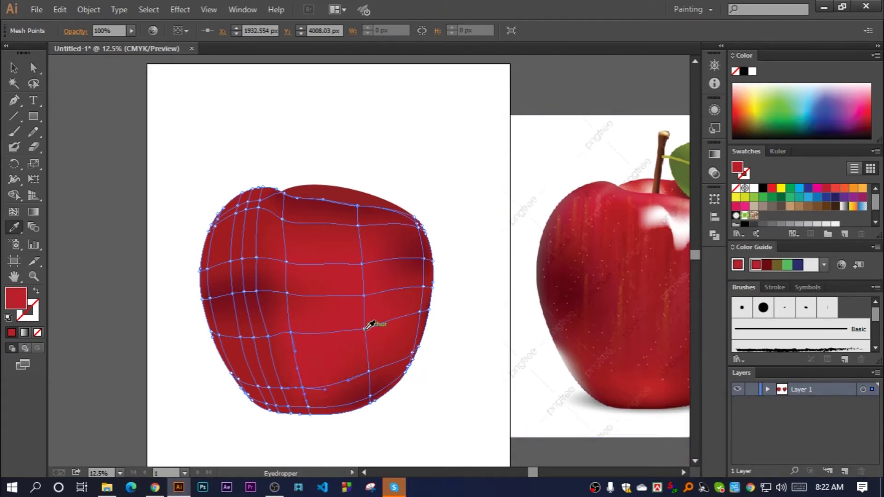
{"action": "left_click_drag", "start_coordinate": [293, 332], "coordinate": [286, 390]}
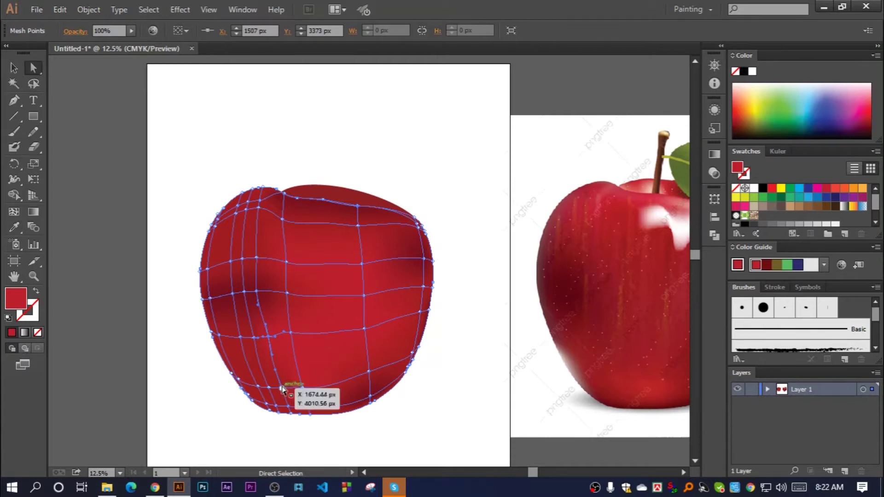
{"action": "left_click", "coordinate": [257, 292]}
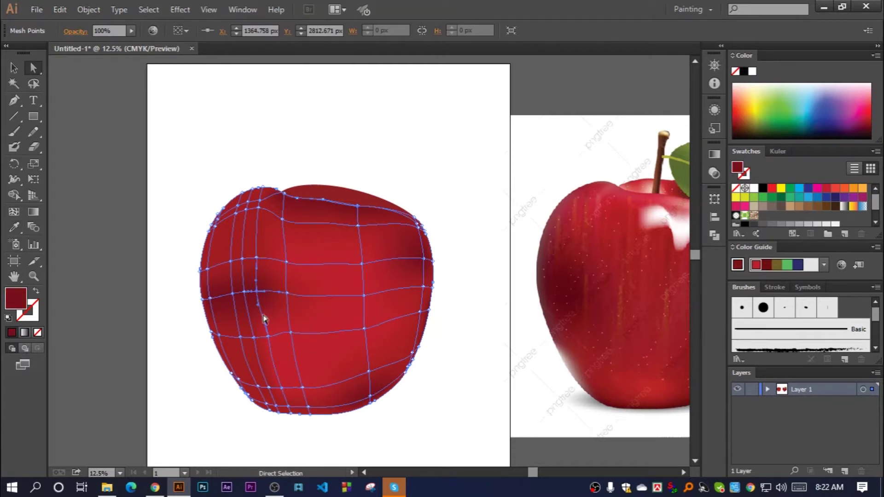
{"action": "key", "text": "a"}
Check the left-side mesh points, zooming in and out on the apple
{"action": "left_click", "coordinate": [202, 168]}
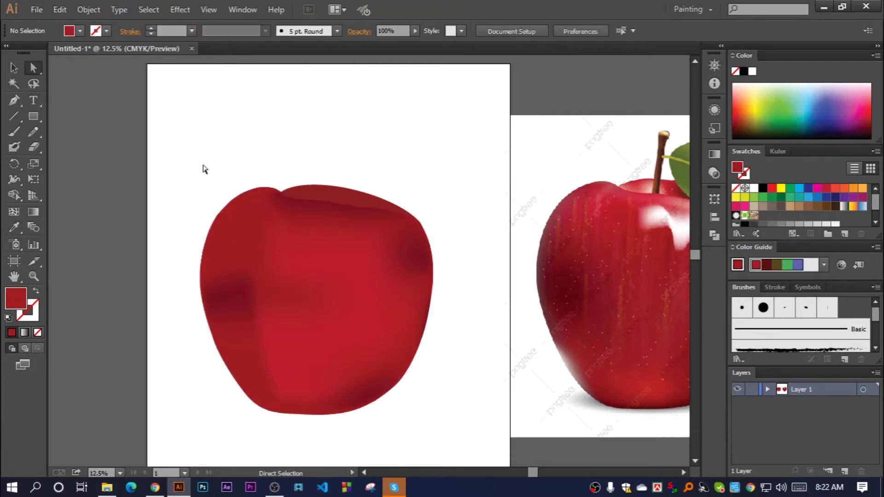
{"action": "left_click", "coordinate": [232, 284]}
{"action": "left_click", "coordinate": [199, 181]}
{"action": "left_click", "coordinate": [339, 270], "text": "ctrl"}
{"action": "left_click", "coordinate": [366, 256], "text": "ctrl+alt"}
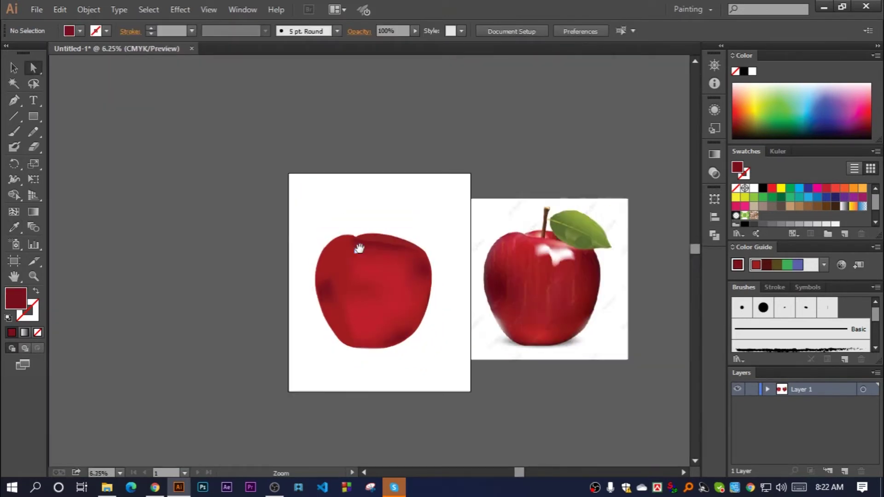
{"action": "left_click", "coordinate": [353, 290], "text": "ctrl"}
{"action": "left_click", "coordinate": [304, 342]}
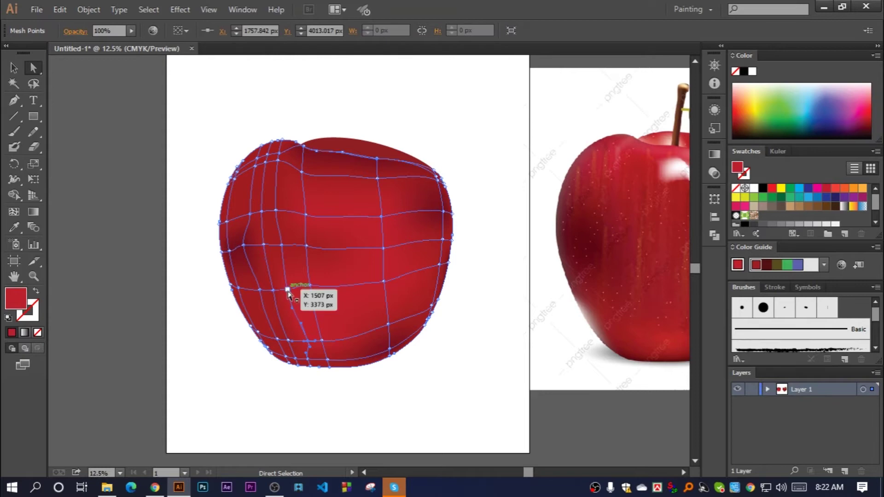
{"action": "left_click", "coordinate": [197, 301]}
Zoom to the apple's top and select the highlight shape along it
{"action": "left_click", "coordinate": [375, 266], "text": "ctrl"}
{"action": "left_click", "coordinate": [403, 249], "text": "ctrl+alt"}
{"action": "key", "text": "Return"}
{"action": "left_click", "coordinate": [461, 308], "text": "ctrl"}
{"action": "left_click", "coordinate": [383, 246], "text": "ctrl"}
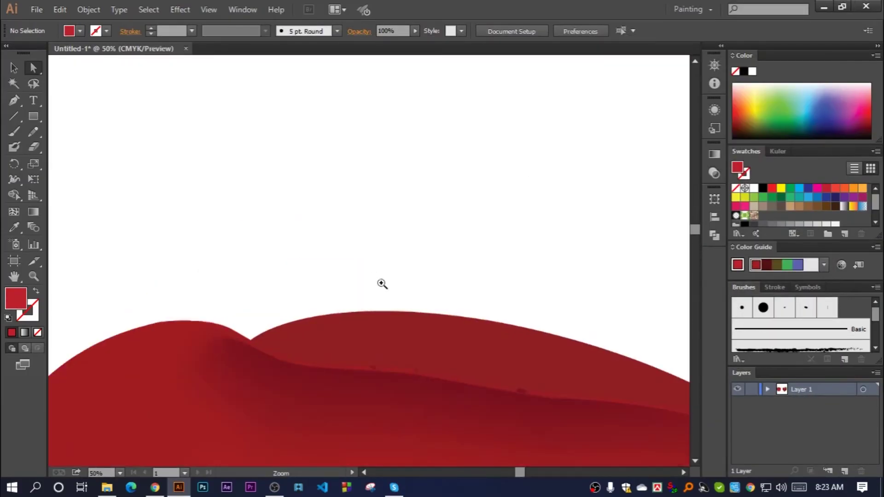
{"action": "left_click", "coordinate": [380, 284], "text": "ctrl+alt"}
{"action": "key", "text": "v"}
{"action": "left_click", "coordinate": [307, 174]}
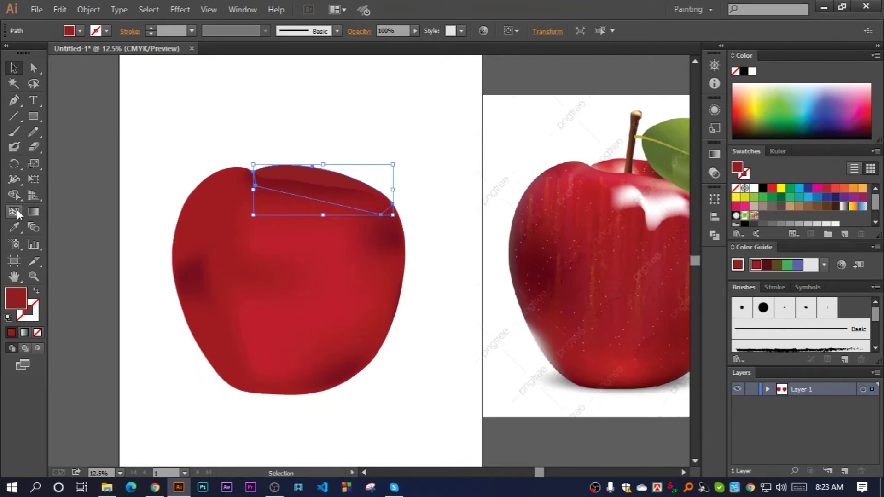
Add a brighter-red mesh point to the top highlight shape and zoom onto it
{"action": "left_click", "coordinate": [295, 176]}
{"action": "double_click", "coordinate": [16, 298]}
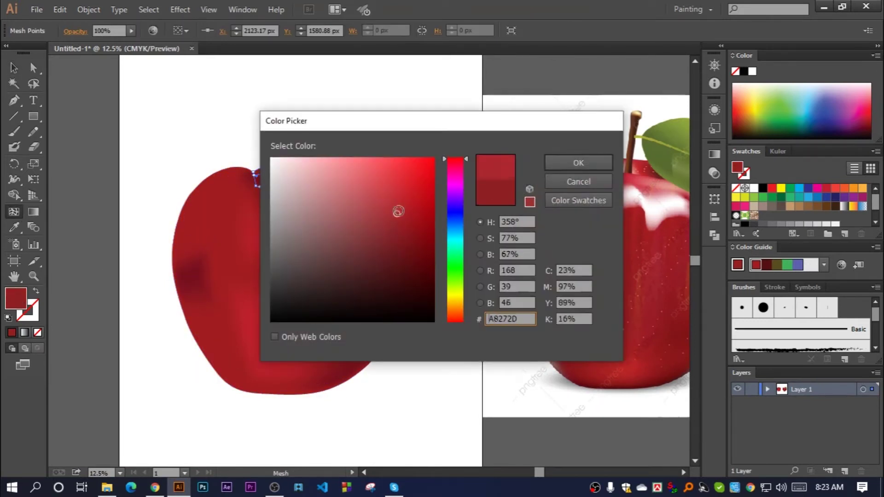
{"action": "left_click", "coordinate": [401, 208]}
{"action": "key", "text": "Return"}
{"action": "key", "text": "v"}
{"action": "key", "text": "ctrl+plus"}
{"action": "left_click", "coordinate": [322, 140]}
{"action": "key", "text": "ctrl+plus"}
{"action": "mouse_move", "coordinate": [358, 226]}
{"action": "left_mouse_down"}
{"action": "mouse_move", "coordinate": [284, 226]}
{"action": "mouse_move", "coordinate": [284, 203]}
{"action": "left_mouse_up"}
Shade the top shape's inner rim with a darker red sampled from the reference
{"action": "key", "text": "a"}
{"action": "left_click", "coordinate": [434, 252]}
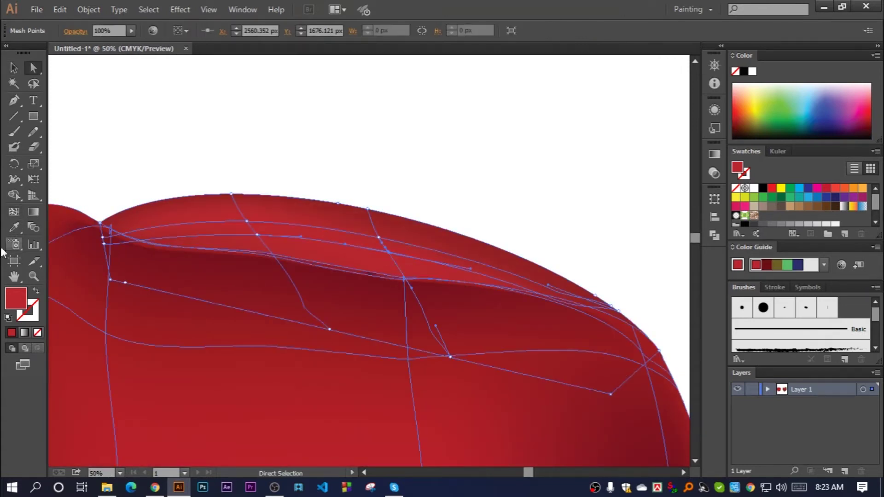
{"action": "left_click", "coordinate": [449, 335]}
{"action": "key", "text": "a"}
{"action": "key", "text": "ctrl+shift+a"}
{"action": "left_click", "coordinate": [377, 261], "text": "alt"}
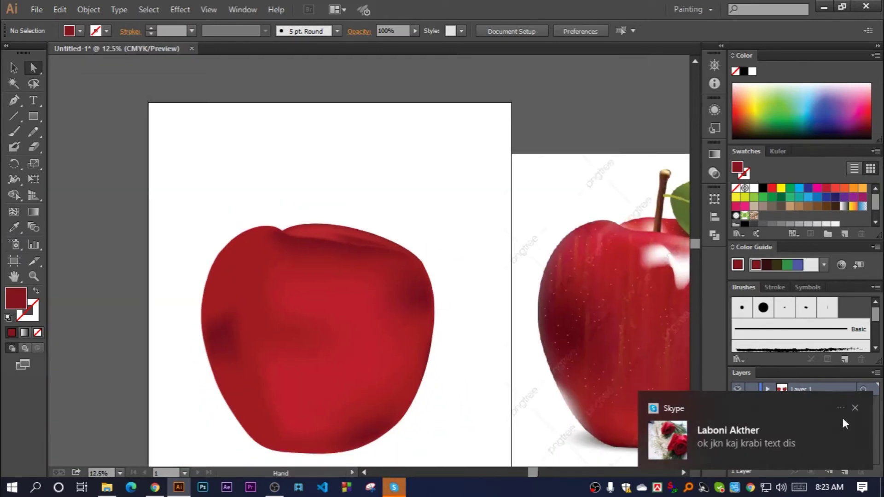
Scroll around and briefly select the whole apple mesh to review the shading
{"action": "scroll", "coordinate": [370, 266], "scroll_direction": "down", "scroll_amount": 3}
{"action": "scroll", "coordinate": [370, 266], "scroll_direction": "right", "scroll_amount": 3}
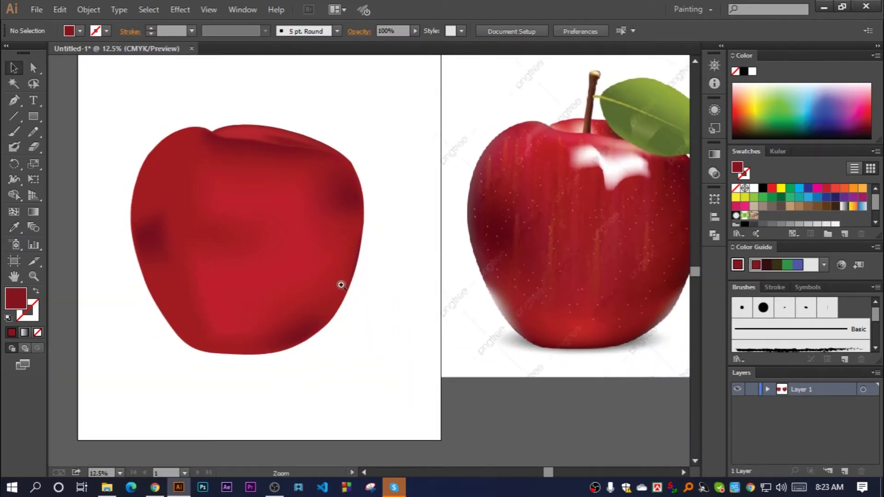
{"action": "scroll", "coordinate": [339, 286], "scroll_direction": "up", "scroll_amount": 2}
{"action": "scroll", "coordinate": [367, 235], "scroll_direction": "down", "scroll_amount": 3}
{"action": "left_click_drag", "start_coordinate": [312, 260], "coordinate": [311, 255]}
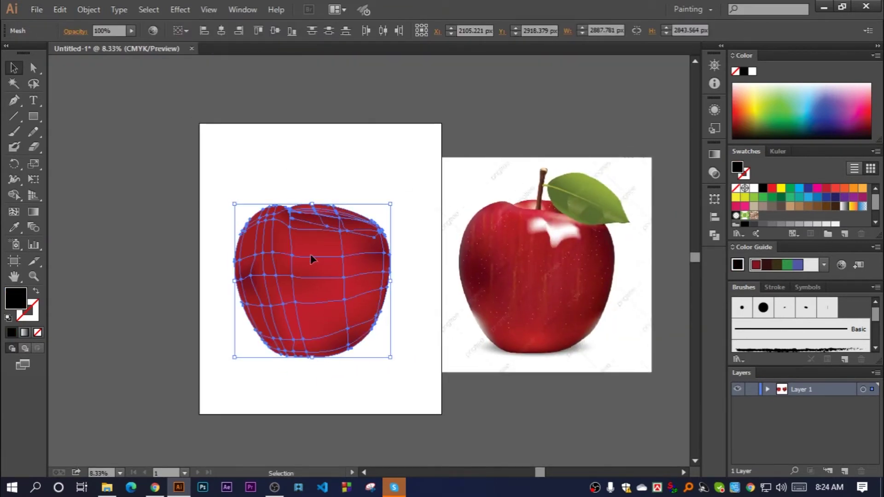
{"action": "left_click", "coordinate": [363, 145]}
{"action": "scroll", "coordinate": [369, 247], "scroll_direction": "up", "scroll_amount": 3}
{"action": "scroll", "coordinate": [345, 253], "scroll_direction": "up", "scroll_amount": 1}
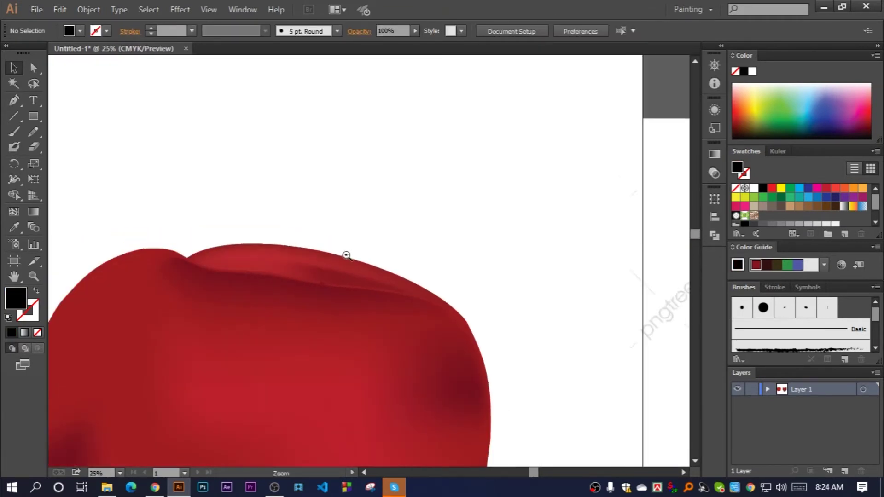
{"action": "scroll", "coordinate": [335, 209], "scroll_direction": "down", "scroll_amount": 3}
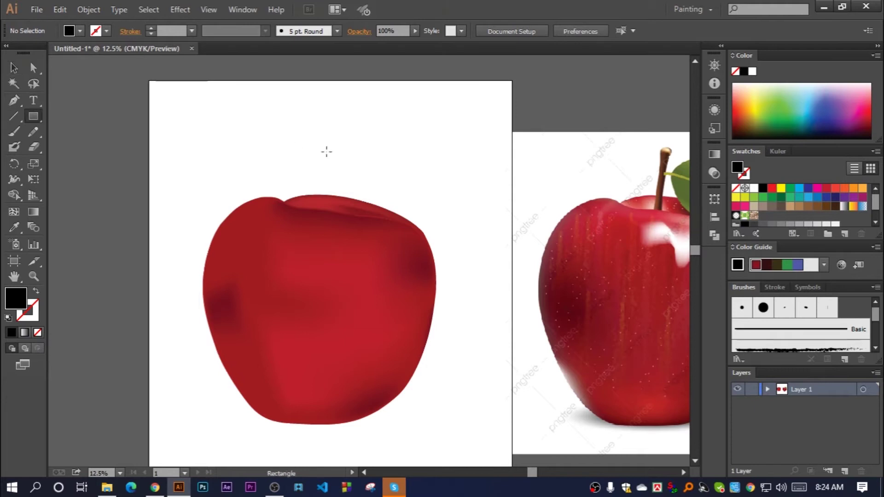
Draw a small black circle and shrink it onto the apple's body
{"action": "left_click_drag", "start_coordinate": [31, 117], "coordinate": [81, 117]}
{"action": "left_click_drag", "start_coordinate": [293, 133], "coordinate": [295, 136]}
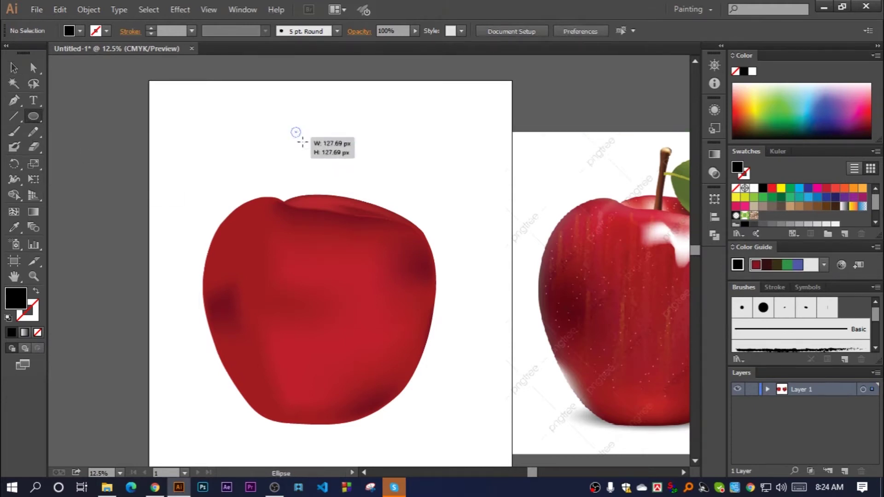
{"action": "scroll", "coordinate": [295, 136], "scroll_direction": "up", "scroll_amount": 5}
{"action": "scroll", "coordinate": [413, 357], "scroll_direction": "down", "scroll_amount": 2}
{"action": "scroll", "coordinate": [357, 270], "scroll_direction": "down", "scroll_amount": 2}
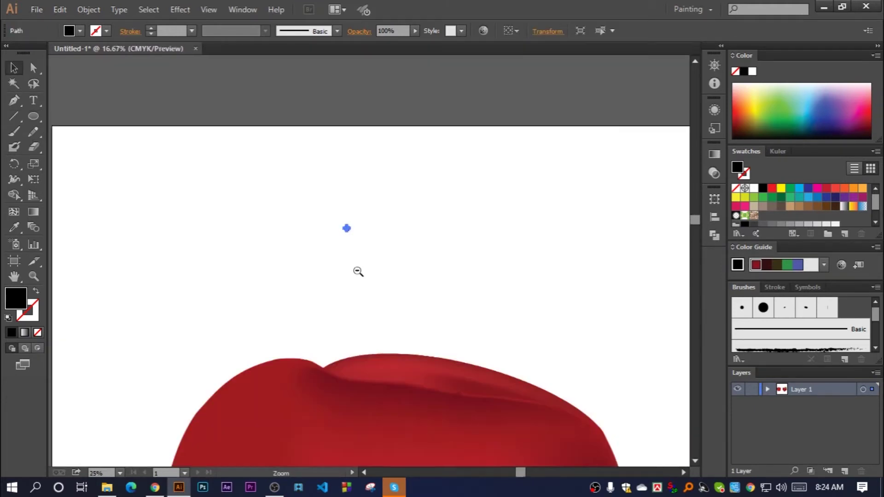
{"action": "left_click_drag", "start_coordinate": [348, 229], "coordinate": [349, 365]}
{"action": "scroll", "coordinate": [359, 357], "scroll_direction": "up", "scroll_amount": 3}
{"action": "left_click", "coordinate": [326, 272]}
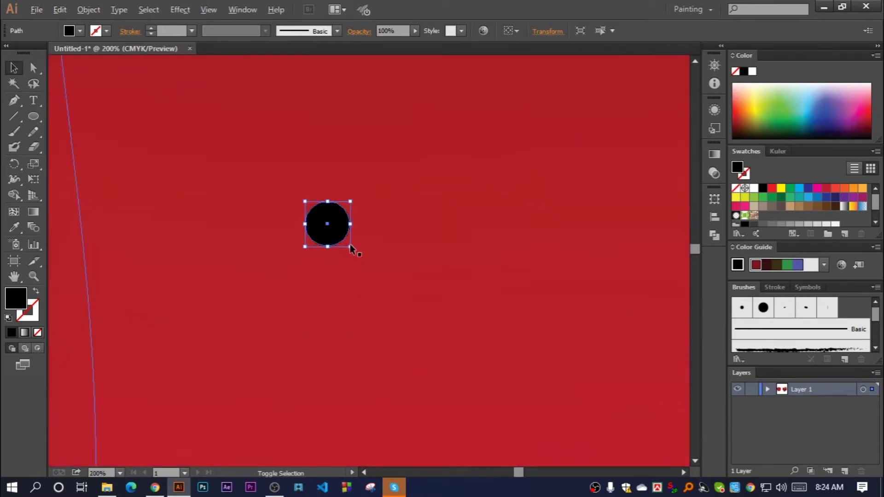
Fill the circle with a white-to-black gradient whose dark stop is 0% opaque
{"action": "left_click", "coordinate": [714, 155]}
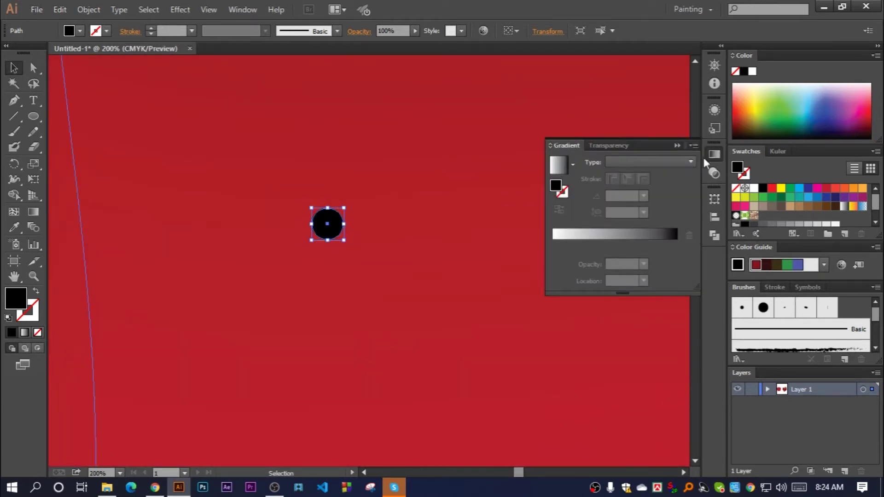
{"action": "left_click", "coordinate": [558, 165]}
{"action": "left_click", "coordinate": [559, 210]}
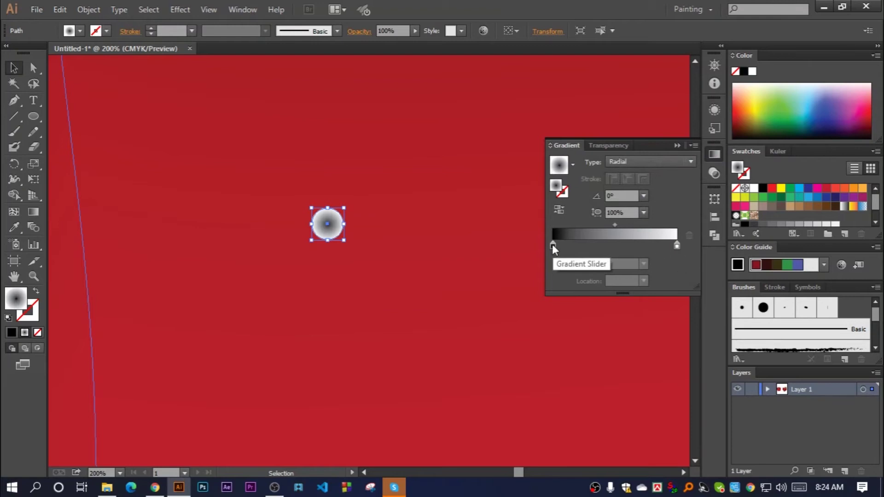
{"action": "left_click", "coordinate": [558, 213]}
{"action": "left_click", "coordinate": [676, 245]}
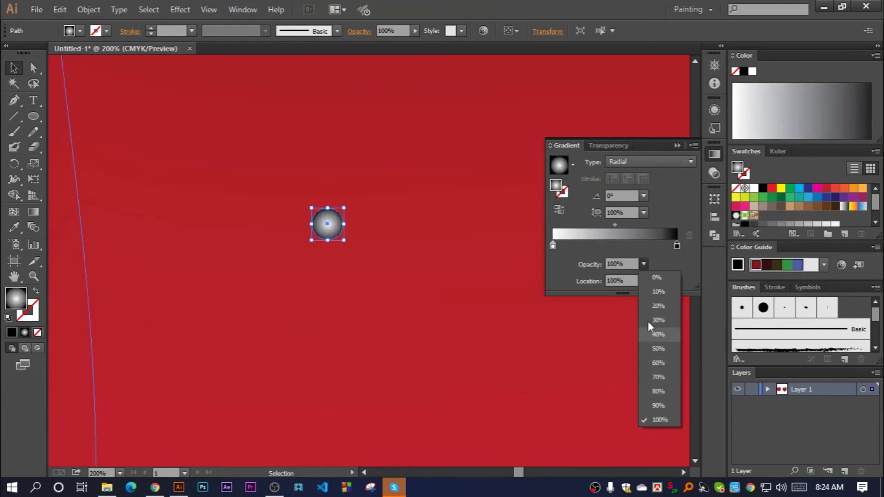
{"action": "left_click", "coordinate": [656, 277]}
{"action": "left_click", "coordinate": [552, 245]}
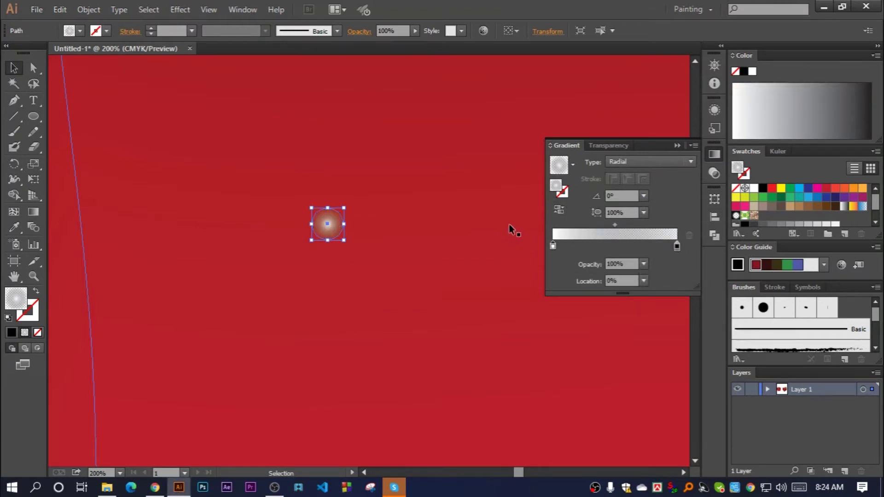
{"action": "left_click", "coordinate": [676, 145]}
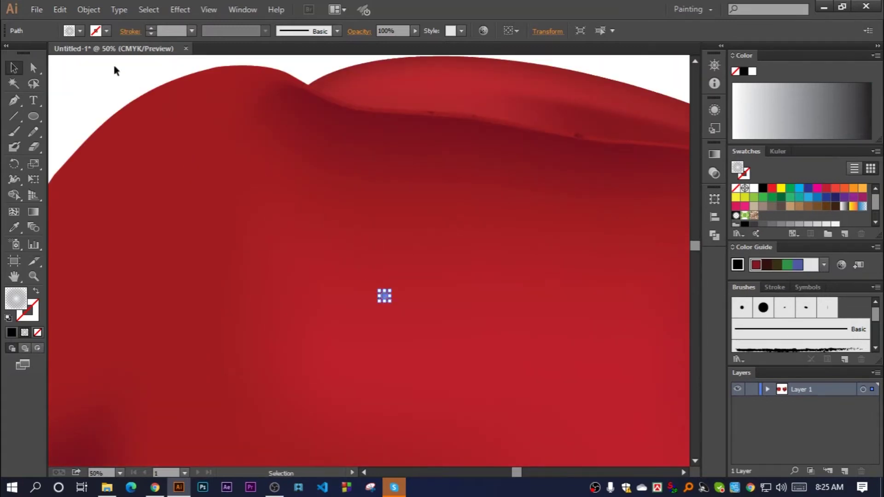
Set the gradient spot's blend mode to Darken in the Transparency panel
{"action": "left_click", "coordinate": [362, 199]}
{"action": "left_click", "coordinate": [714, 173]}
{"action": "left_click", "coordinate": [585, 162]}
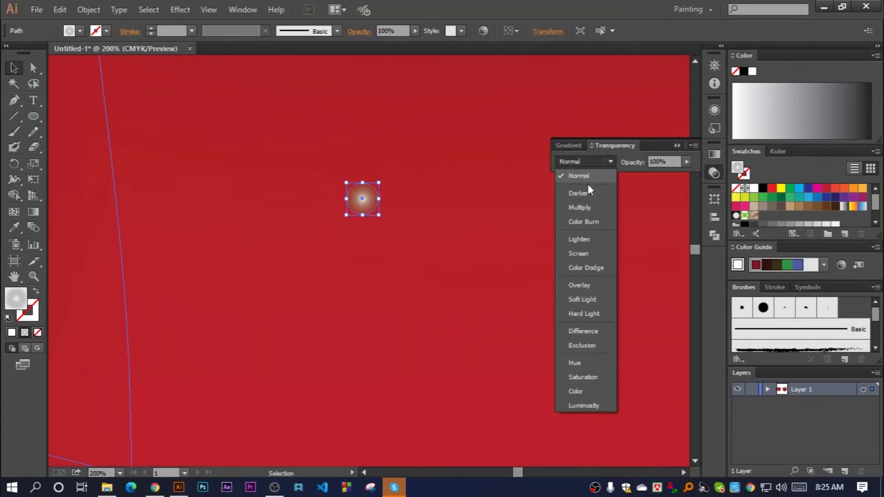
{"action": "left_click", "coordinate": [575, 205]}
{"action": "left_click", "coordinate": [165, 125]}
{"action": "left_click", "coordinate": [366, 199]}
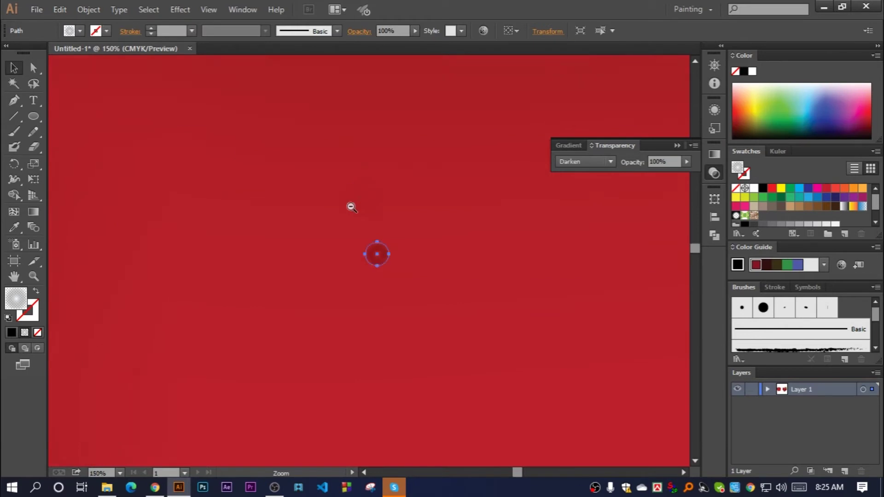
{"action": "scroll", "coordinate": [364, 258], "scroll_direction": "down", "scroll_amount": 5}
{"action": "scroll", "coordinate": [350, 184], "scroll_direction": "up", "scroll_amount": 1}
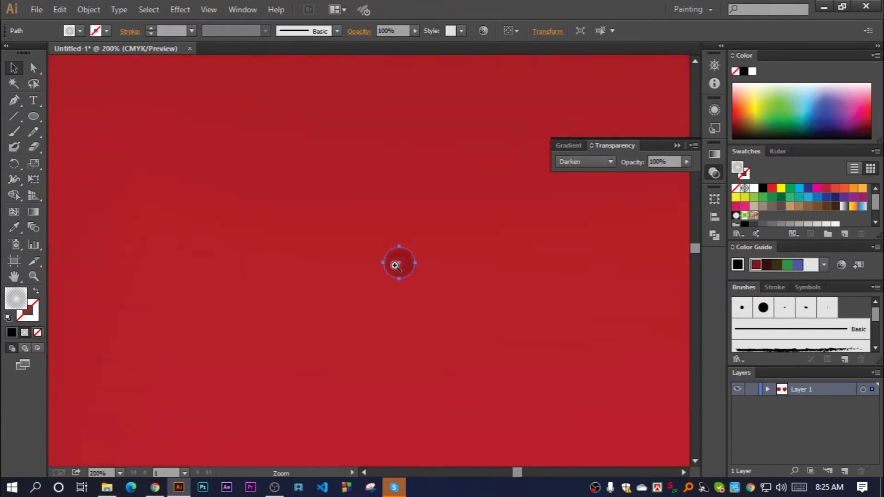
Duplicate the dark spot into small, medium and large copies side by side
{"action": "left_click", "coordinate": [395, 266]}
{"action": "mouse_move", "coordinate": [350, 258]}
{"action": "left_mouse_down"}
{"action": "mouse_move", "coordinate": [507, 224]}
{"action": "mouse_move", "coordinate": [543, 257]}
{"action": "left_mouse_up"}
{"action": "left_click_drag", "start_coordinate": [536, 202], "coordinate": [487, 354]}
{"action": "left_click_drag", "start_coordinate": [496, 318], "coordinate": [512, 302]}
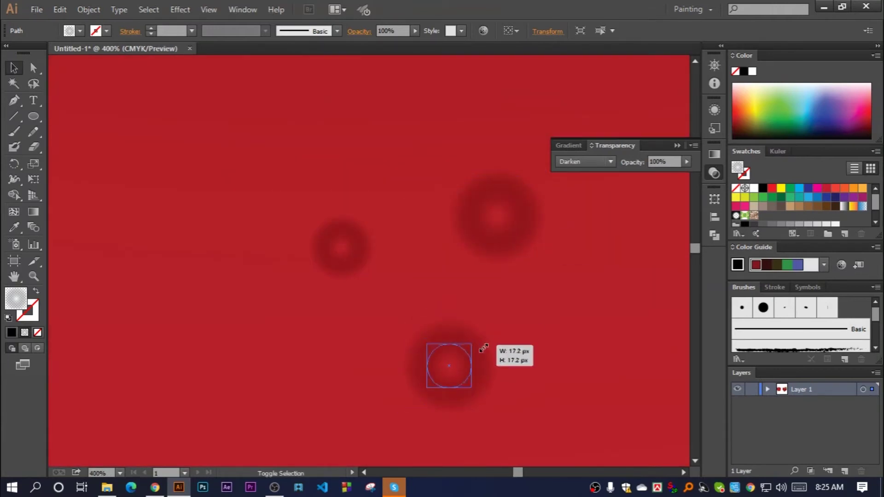
{"action": "key", "text": "z"}
{"action": "left_click", "coordinate": [495, 307], "text": "alt"}
{"action": "left_click", "coordinate": [405, 264], "text": "alt"}
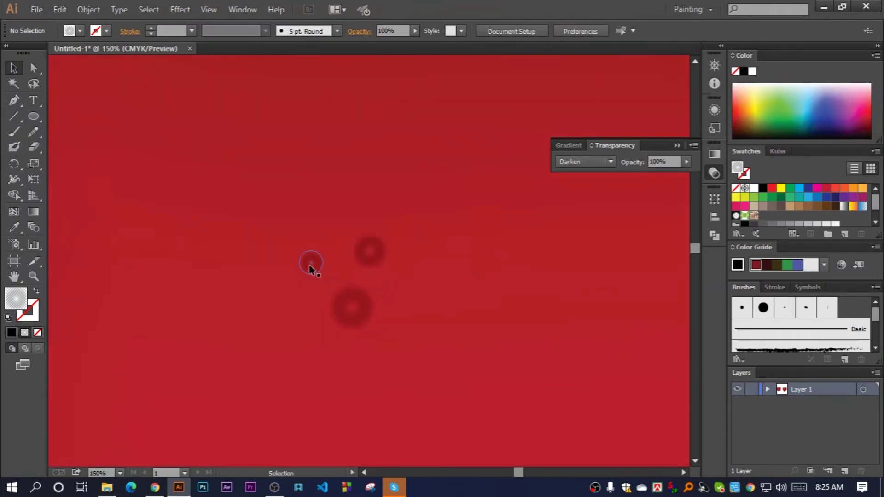
{"action": "key", "text": "v"}
{"action": "left_click_drag", "start_coordinate": [309, 264], "coordinate": [390, 279]}
Save the small, medium and large spots as three new symbols in the Symbols panel
{"action": "left_click", "coordinate": [808, 286]}
{"action": "left_click_drag", "start_coordinate": [311, 268], "coordinate": [783, 322]}
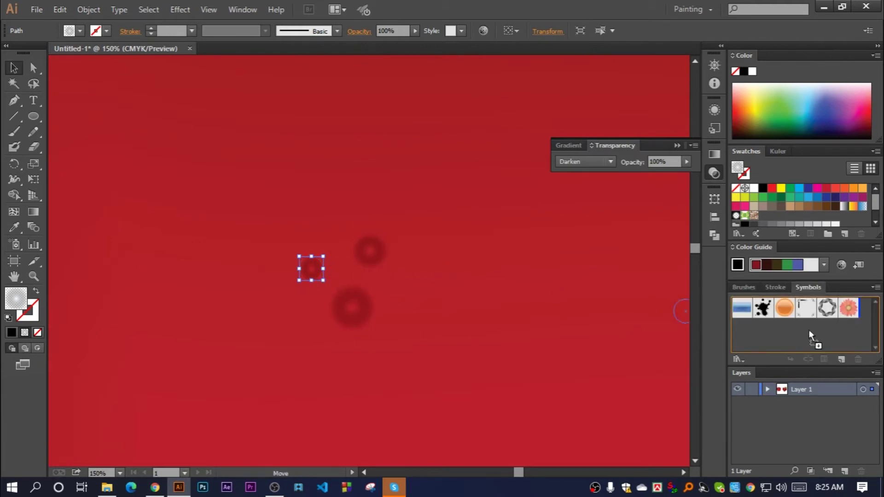
{"action": "key", "text": "Return"}
{"action": "left_click", "coordinate": [376, 261]}
{"action": "left_click_drag", "start_coordinate": [376, 262], "coordinate": [783, 329]}
{"action": "left_click", "coordinate": [429, 310]}
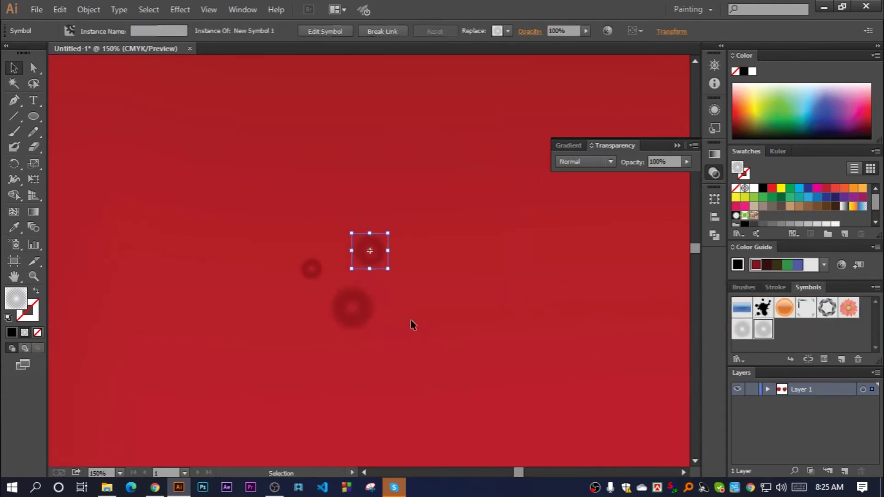
{"action": "left_click_drag", "start_coordinate": [352, 308], "coordinate": [788, 321]}
{"action": "key", "text": "Return"}
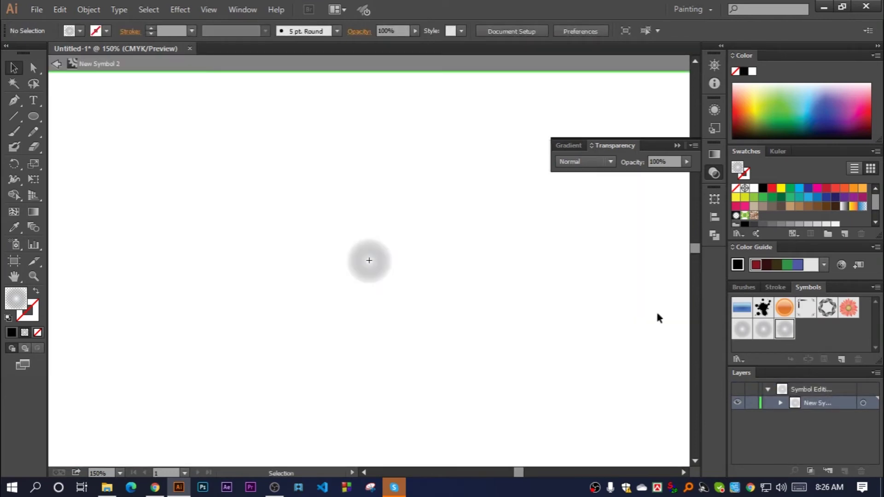
{"action": "key", "text": "Escape"}
{"action": "left_click", "coordinate": [461, 298], "text": "alt"}
Spray a trail of the first spot symbol down the apple with the Symbol Sprayer
{"action": "left_click", "coordinate": [437, 274], "text": "alt"}
{"action": "left_click", "coordinate": [363, 251], "text": "alt"}
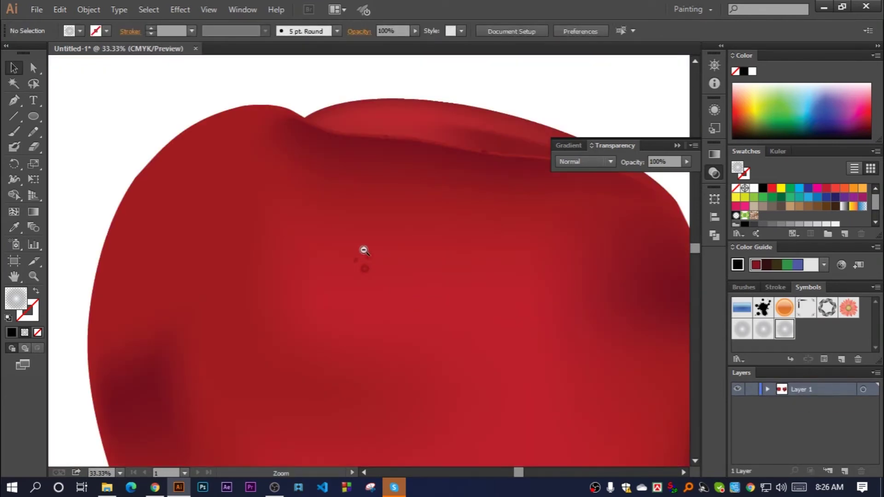
{"action": "left_click", "coordinate": [377, 263], "text": "alt"}
{"action": "left_click_drag", "start_coordinate": [82, 231], "coordinate": [417, 280]}
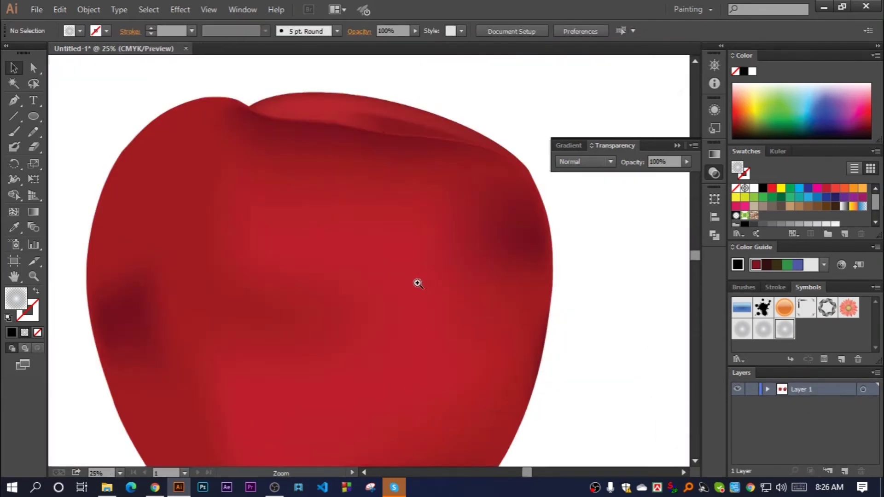
{"action": "left_click", "coordinate": [734, 327]}
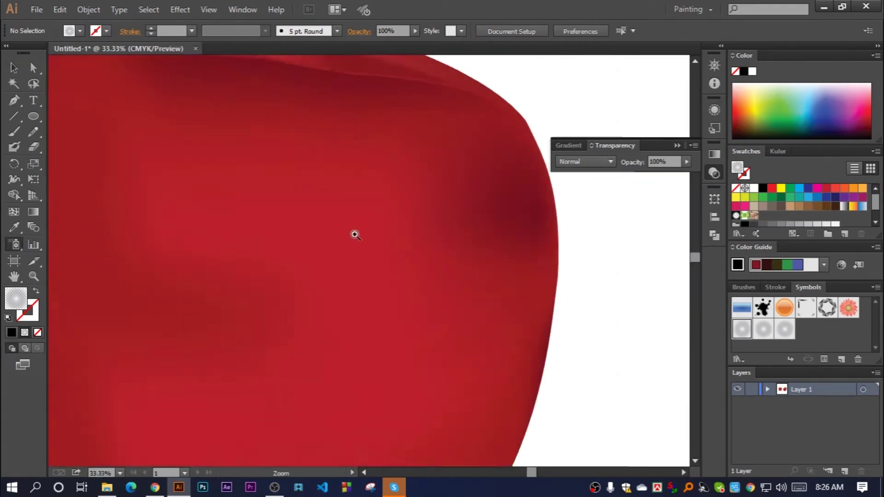
{"action": "left_click_drag", "start_coordinate": [304, 195], "coordinate": [340, 327]}
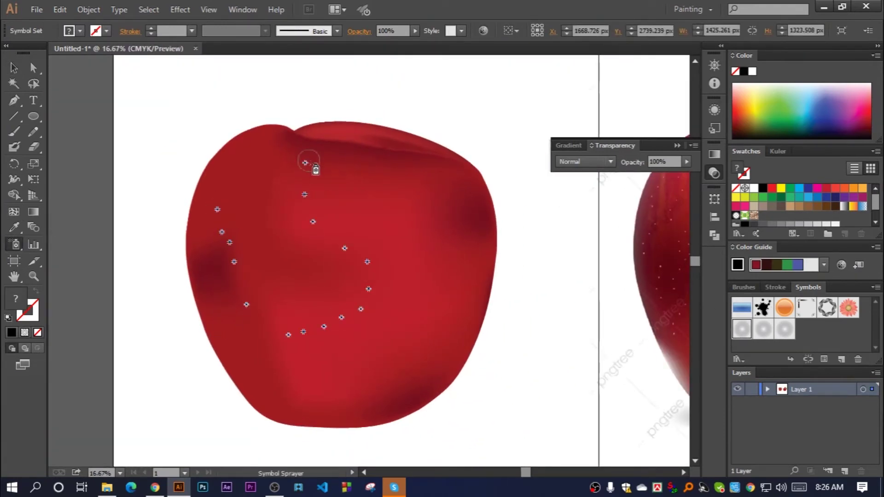
Spray spots along the apple's lower and right side and across its body
{"action": "left_click_drag", "start_coordinate": [296, 388], "coordinate": [454, 326]}
{"action": "mouse_move", "coordinate": [455, 169]}
{"action": "left_mouse_down"}
{"action": "mouse_move", "coordinate": [310, 152]}
{"action": "mouse_move", "coordinate": [244, 352]}
{"action": "left_mouse_up"}
{"action": "left_click_drag", "start_coordinate": [357, 420], "coordinate": [362, 356]}
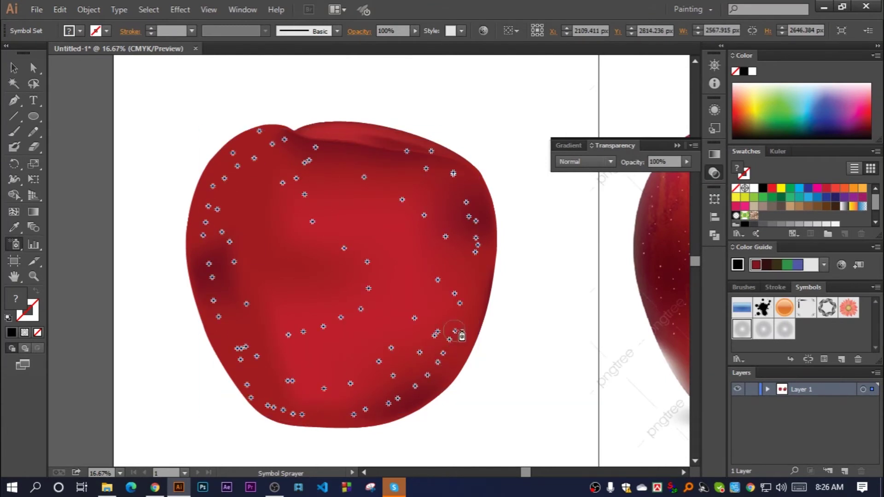
{"action": "left_click", "coordinate": [375, 179]}
{"action": "left_click", "coordinate": [14, 68]}
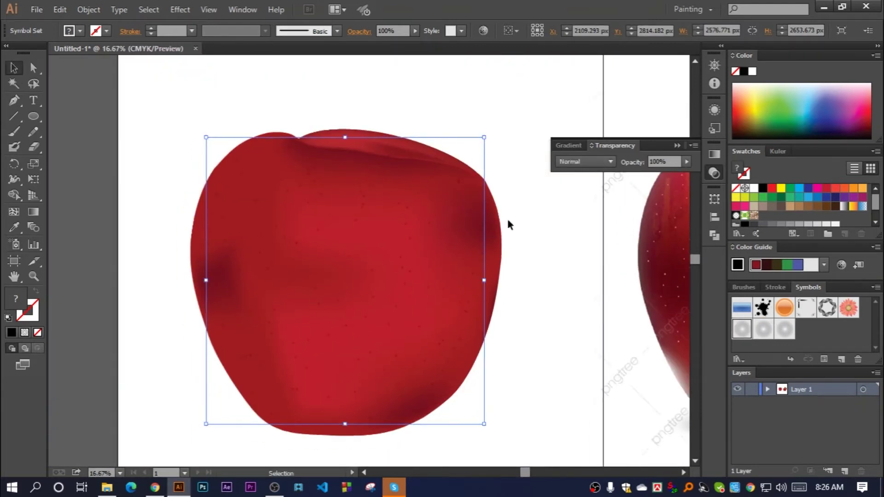
{"action": "left_click", "coordinate": [509, 225]}
{"action": "scroll", "coordinate": [375, 243], "scroll_direction": "up", "scroll_amount": 3}
{"action": "scroll", "coordinate": [315, 253], "scroll_direction": "up", "scroll_amount": 2}
{"action": "scroll", "coordinate": [351, 271], "scroll_direction": "down", "scroll_amount": 2}
{"action": "scroll", "coordinate": [460, 299], "scroll_direction": "down", "scroll_amount": 1}
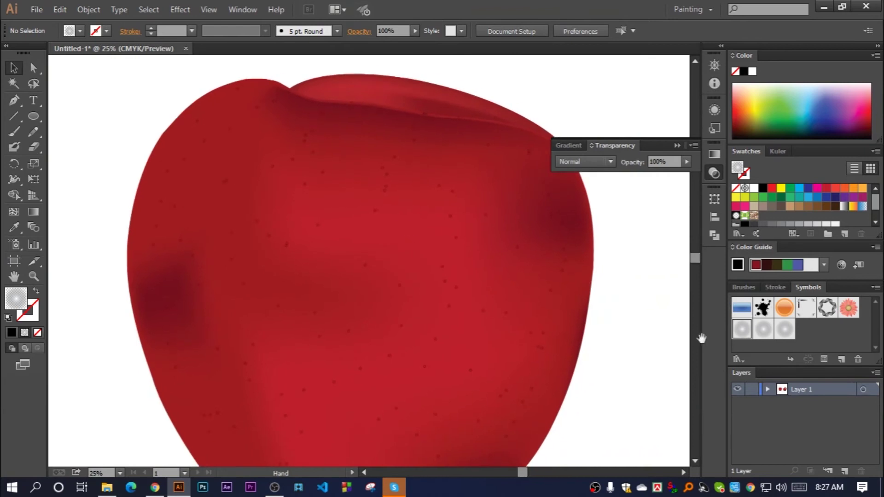
Spray more spots over the upper apple and near its top until fully covered
{"action": "mouse_move", "coordinate": [354, 148]}
{"action": "left_mouse_down"}
{"action": "mouse_move", "coordinate": [482, 280]}
{"action": "mouse_move", "coordinate": [483, 387]}
{"action": "left_mouse_up"}
{"action": "mouse_move", "coordinate": [345, 402]}
{"action": "left_mouse_down"}
{"action": "mouse_move", "coordinate": [150, 235]}
{"action": "mouse_move", "coordinate": [503, 424]}
{"action": "mouse_move", "coordinate": [272, 345]}
{"action": "mouse_move", "coordinate": [422, 373]}
{"action": "mouse_move", "coordinate": [474, 144]}
{"action": "mouse_move", "coordinate": [223, 171]}
{"action": "mouse_move", "coordinate": [478, 309]}
{"action": "mouse_move", "coordinate": [299, 130]}
{"action": "left_mouse_up"}
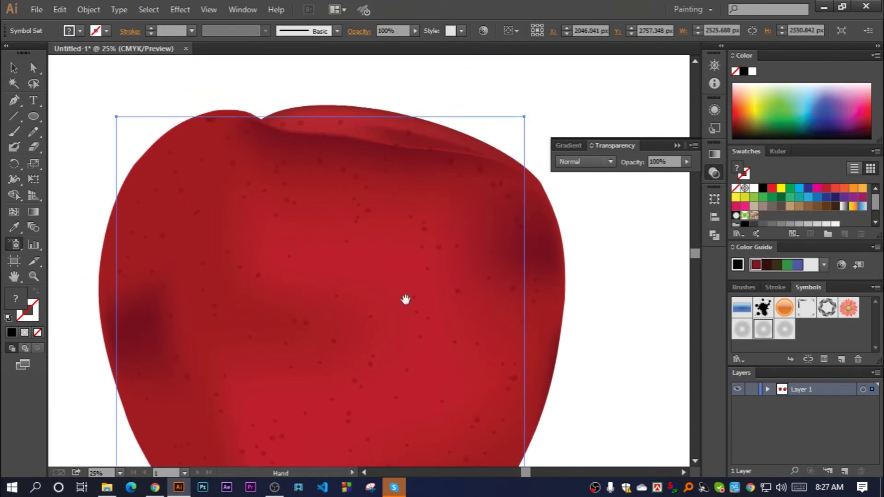
{"action": "left_click_drag", "start_coordinate": [405, 299], "coordinate": [412, 261]}
{"action": "mouse_move", "coordinate": [256, 292]}
{"action": "left_mouse_down"}
{"action": "mouse_move", "coordinate": [292, 237]}
{"action": "mouse_move", "coordinate": [514, 238]}
{"action": "mouse_move", "coordinate": [186, 288]}
{"action": "left_mouse_up"}
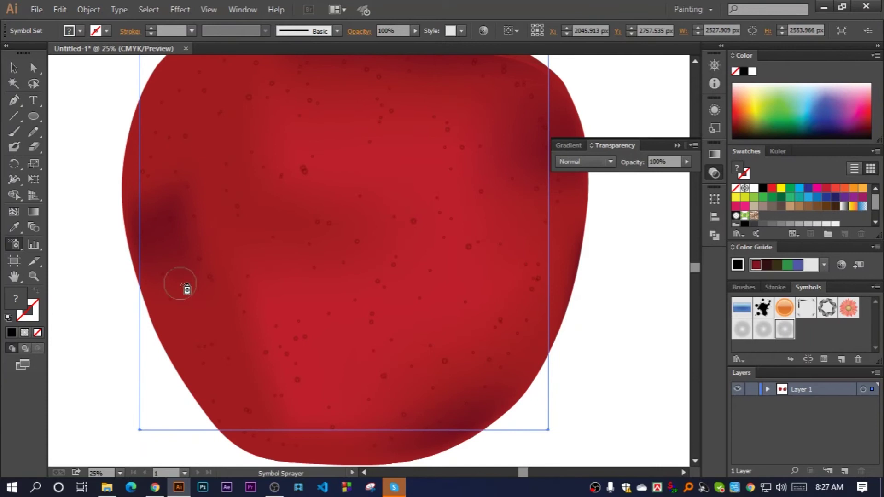
{"action": "mouse_move", "coordinate": [238, 390]}
{"action": "left_mouse_down"}
{"action": "mouse_move", "coordinate": [374, 235]}
{"action": "mouse_move", "coordinate": [474, 207]}
{"action": "mouse_move", "coordinate": [269, 228]}
{"action": "left_mouse_up"}
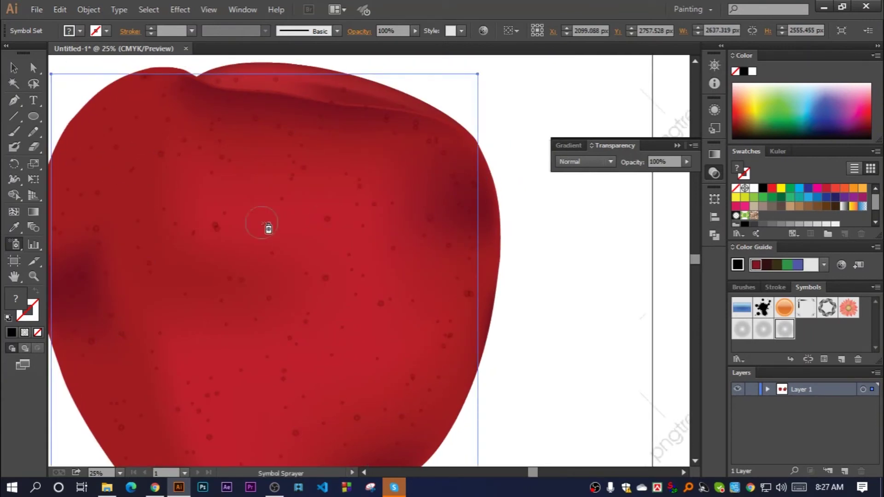
{"action": "left_click", "coordinate": [400, 240], "text": "ctrl+alt"}
{"action": "left_click_drag", "start_coordinate": [318, 335], "coordinate": [276, 271]}
Select the speck symbol set and try Color Burn and Screen blend modes on it
{"action": "key", "text": "v"}
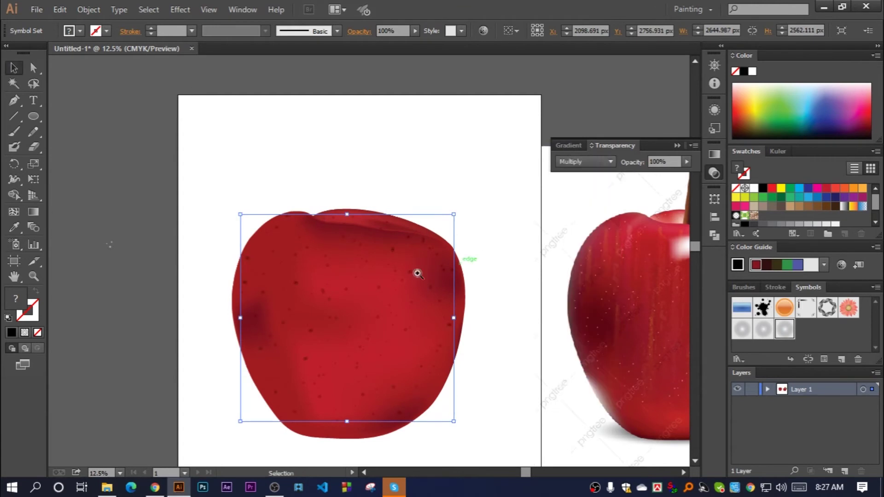
{"action": "left_click", "coordinate": [381, 265], "text": "ctrl"}
{"action": "left_click", "coordinate": [353, 253], "text": "ctrl+alt"}
{"action": "left_click", "coordinate": [585, 162]}
{"action": "left_click", "coordinate": [582, 222]}
{"action": "left_click", "coordinate": [585, 161]}
{"action": "left_click", "coordinate": [592, 252]}
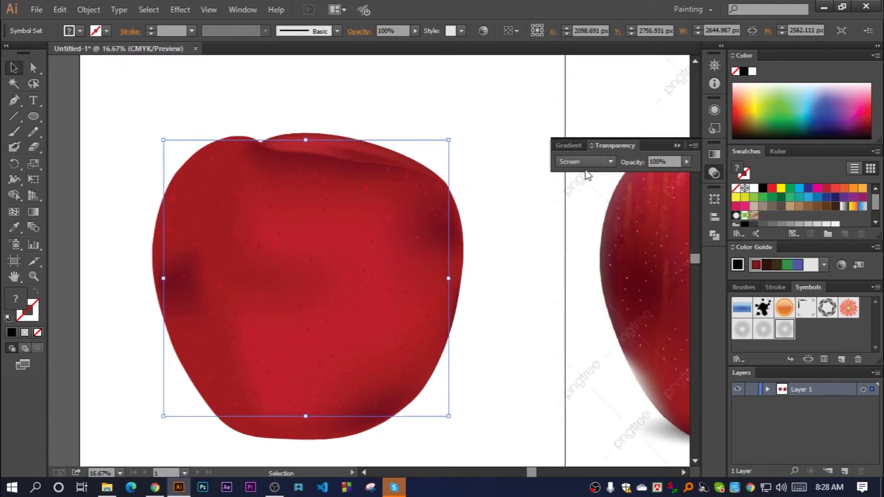
{"action": "scroll", "coordinate": [368, 252], "scroll_direction": "down", "scroll_amount": 2}
{"action": "scroll", "coordinate": [292, 262], "scroll_direction": "up", "scroll_amount": 1}
{"action": "scroll", "coordinate": [351, 298], "scroll_direction": "up", "scroll_amount": 5}
{"action": "scroll", "coordinate": [353, 264], "scroll_direction": "up", "scroll_amount": 1}
{"action": "scroll", "coordinate": [358, 248], "scroll_direction": "down", "scroll_amount": 4}
{"action": "scroll", "coordinate": [352, 258], "scroll_direction": "down", "scroll_amount": 2}
Try Color Dodge, Overlay and Soft Light on the specks, ending on a darkening blend mode
{"action": "left_click", "coordinate": [584, 161]}
{"action": "left_click", "coordinate": [582, 269]}
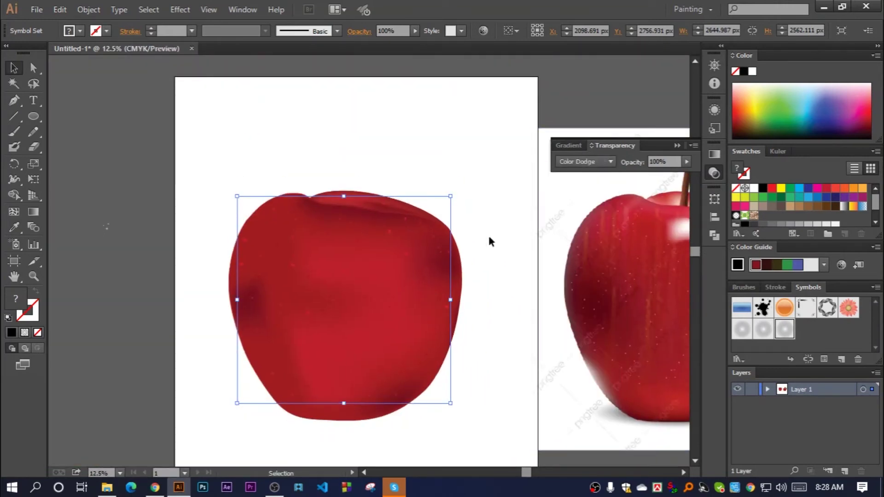
{"action": "scroll", "coordinate": [355, 262], "scroll_direction": "up", "scroll_amount": 3}
{"action": "scroll", "coordinate": [355, 262], "scroll_direction": "down", "scroll_amount": 3}
{"action": "left_click", "coordinate": [585, 162]}
{"action": "left_click", "coordinate": [594, 285]}
{"action": "left_click", "coordinate": [577, 161]}
{"action": "left_click", "coordinate": [578, 299]}
{"action": "left_click", "coordinate": [585, 161]}
{"action": "left_click", "coordinate": [584, 194]}
{"action": "left_click", "coordinate": [584, 162]}
{"action": "left_click", "coordinate": [579, 207]}
Deselect the specks and inspect the speckled apple top up close
{"action": "left_click", "coordinate": [585, 162]}
{"action": "left_click", "coordinate": [525, 208]}
{"action": "scroll", "coordinate": [259, 221], "scroll_direction": "up", "scroll_amount": 3}
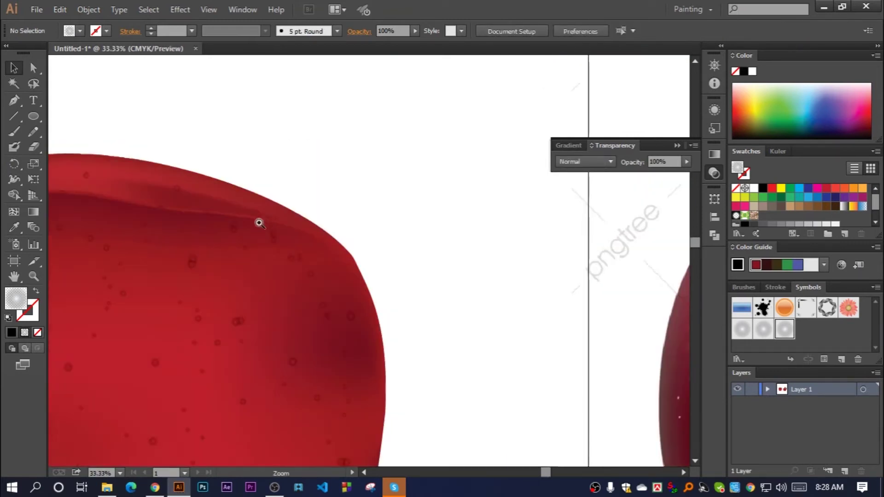
{"action": "scroll", "coordinate": [276, 235], "scroll_direction": "up", "scroll_amount": 1}
{"action": "scroll", "coordinate": [277, 236], "scroll_direction": "down", "scroll_amount": 2}
{"action": "scroll", "coordinate": [418, 213], "scroll_direction": "down", "scroll_amount": 2}
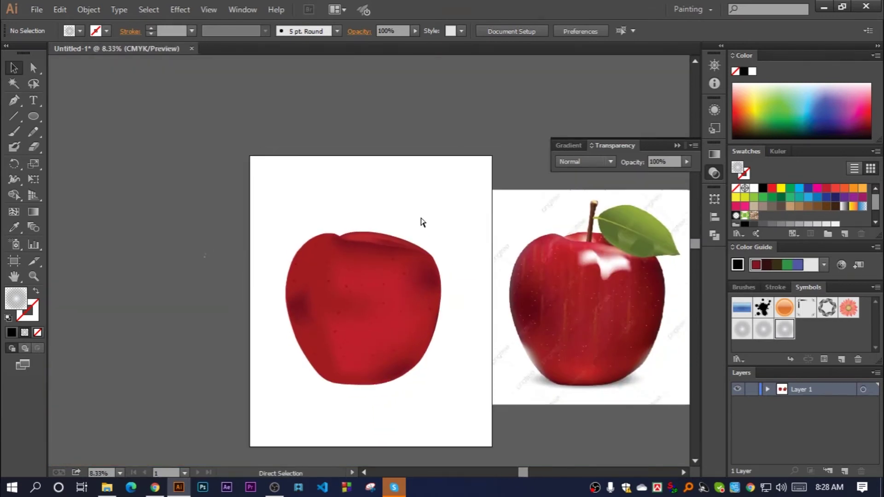
{"action": "key", "text": "ctrl+s"}
Create an Apple folder on drive F: and save the artwork there as 'Apple create with mass tool.ai'
{"action": "left_click_drag", "start_coordinate": [101, 241], "coordinate": [101, 303]}
{"action": "left_click", "coordinate": [50, 287]}
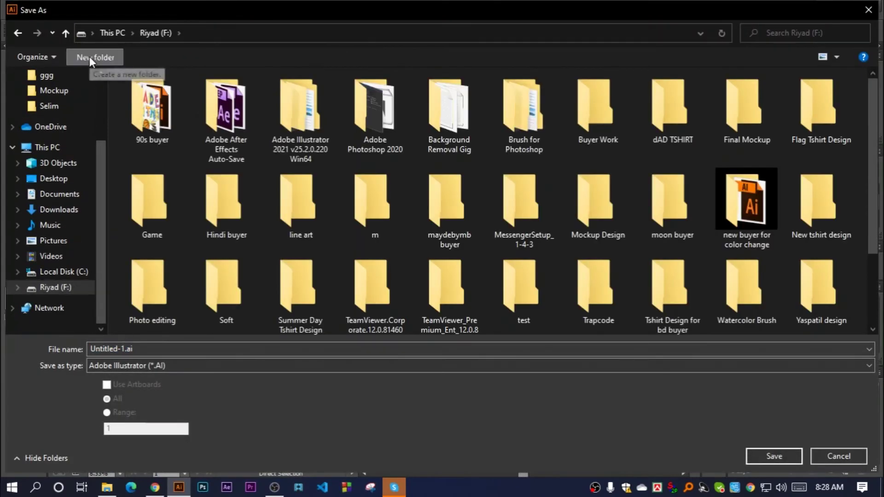
{"action": "left_click", "coordinate": [89, 56]}
{"action": "type", "text": "Apple"}
{"action": "key", "text": "Return"}
{"action": "key", "text": "Return"}
{"action": "key", "text": "BackSpace"}
{"action": "type", "text": "App"}
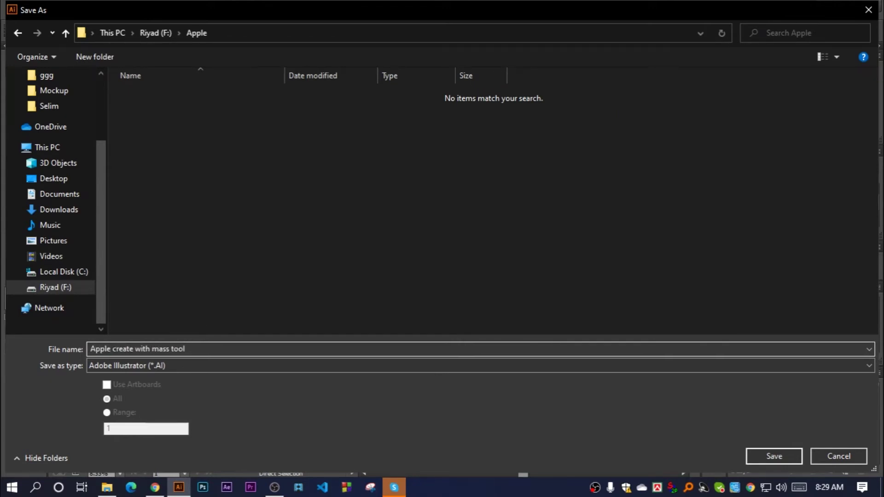
{"action": "key", "text": "Return"}
{"action": "left_click", "coordinate": [489, 420]}
Zoom in on the reference apple's stem
{"action": "left_click", "coordinate": [456, 310]}
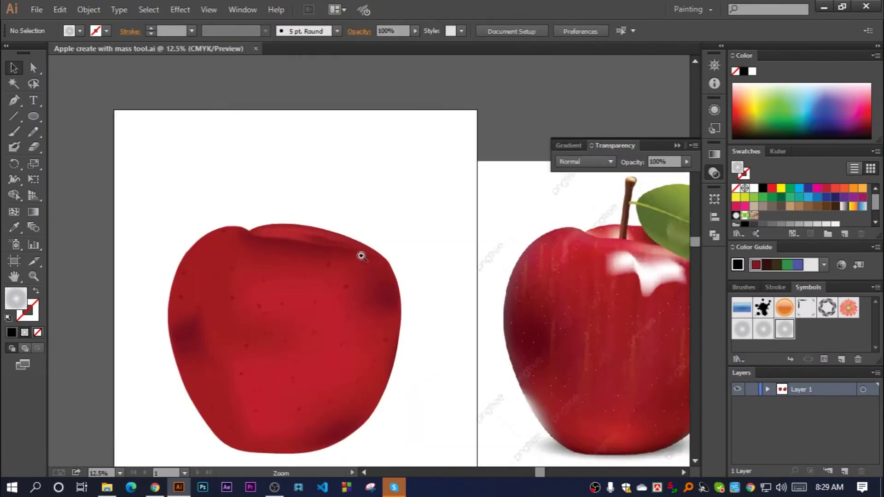
{"action": "left_click", "coordinate": [361, 255]}
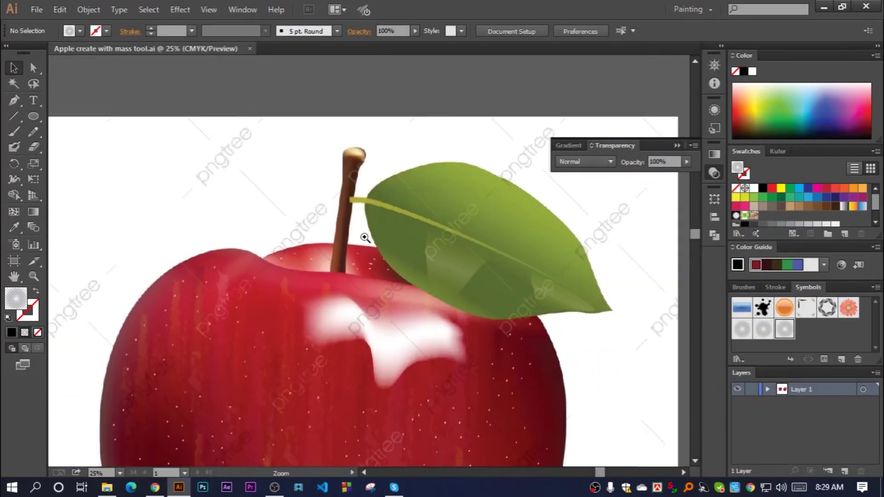
{"action": "left_click", "coordinate": [365, 237]}
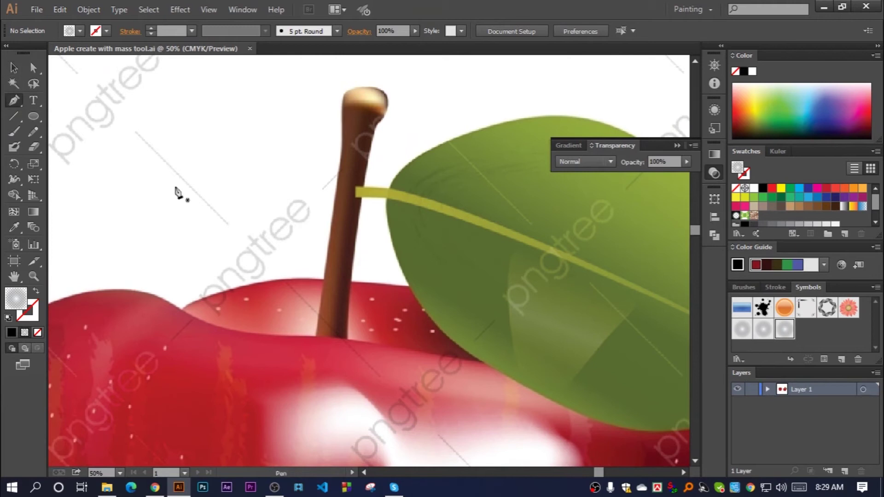
Trace the stem outline from its base, around the rounded tip and down the right edge
{"action": "left_click", "coordinate": [315, 339]}
{"action": "left_click", "coordinate": [341, 165]}
{"action": "left_click", "coordinate": [341, 105]}
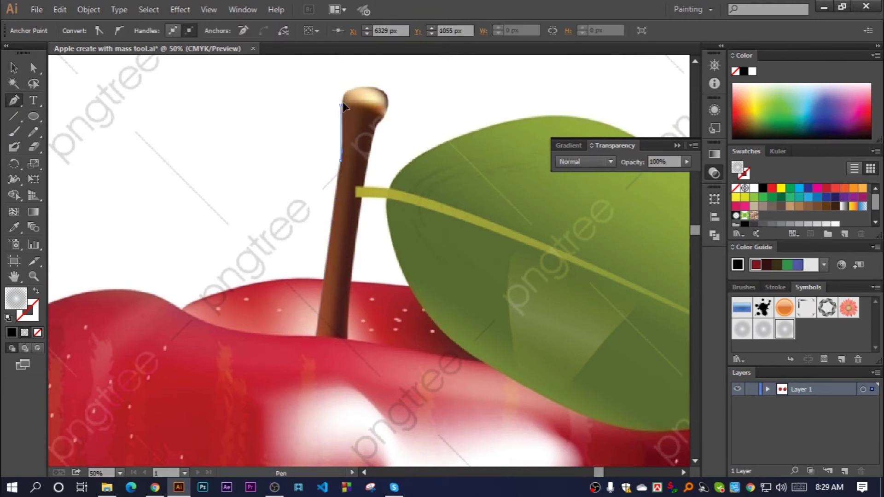
{"action": "mouse_move", "coordinate": [349, 106]}
{"action": "left_mouse_down"}
{"action": "mouse_move", "coordinate": [344, 101]}
{"action": "mouse_move", "coordinate": [383, 120]}
{"action": "left_mouse_up"}
{"action": "left_click", "coordinate": [365, 183]}
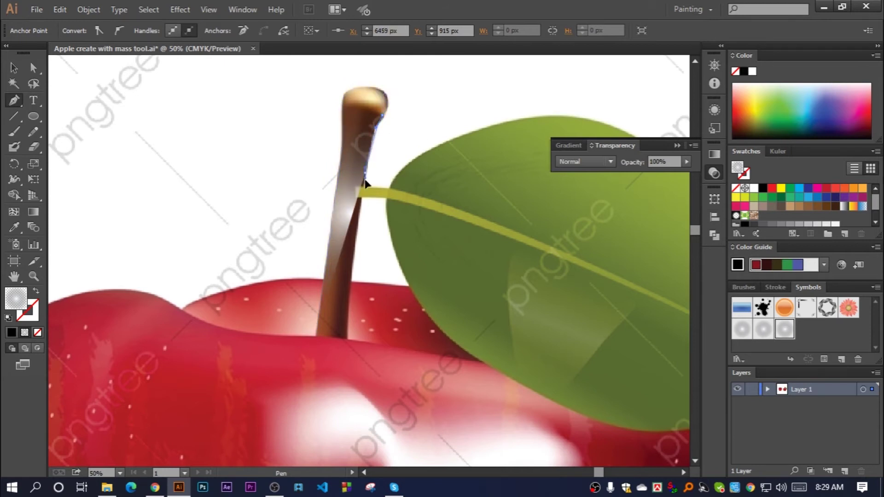
{"action": "left_click_drag", "start_coordinate": [332, 339], "coordinate": [349, 344]}
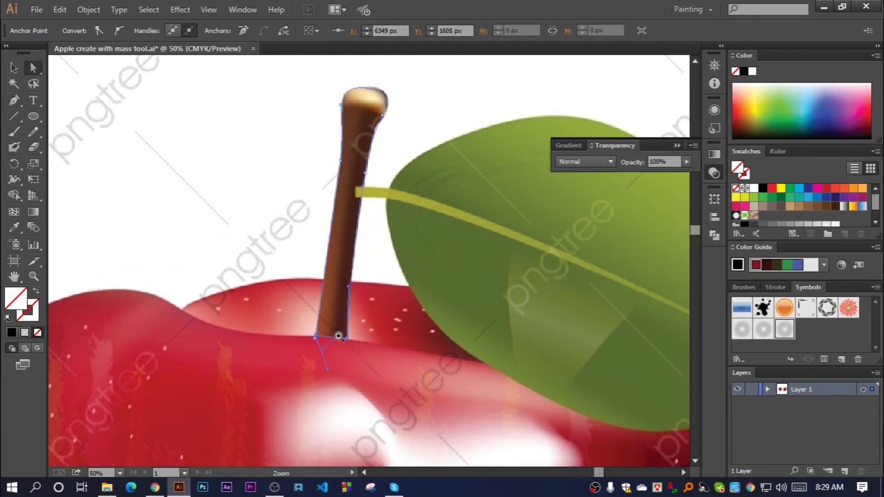
Finish the stem outline along its lower edge and close it at the base
{"action": "key", "text": "ctrl+plus"}
{"action": "key", "text": "ctrl+plus"}
{"action": "left_click_drag", "start_coordinate": [411, 264], "coordinate": [372, 395]}
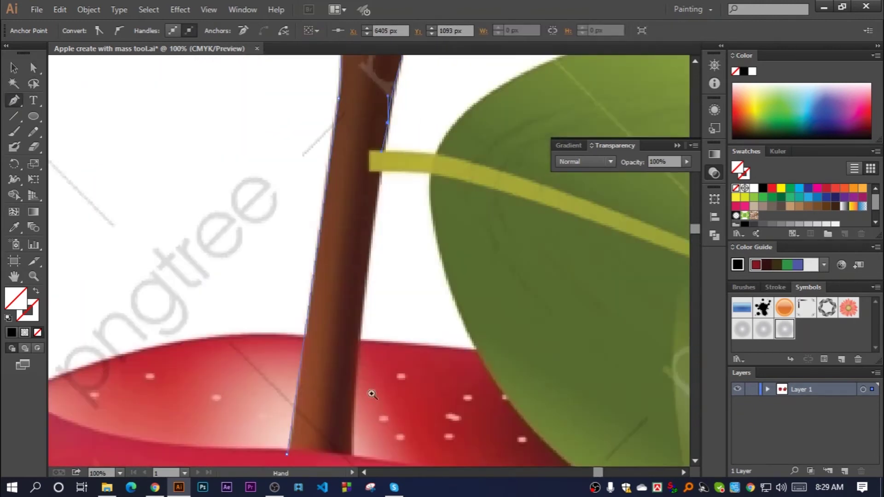
{"action": "scroll", "coordinate": [364, 328], "scroll_direction": "down", "scroll_amount": 2}
{"action": "left_click_drag", "start_coordinate": [365, 356], "coordinate": [359, 342]}
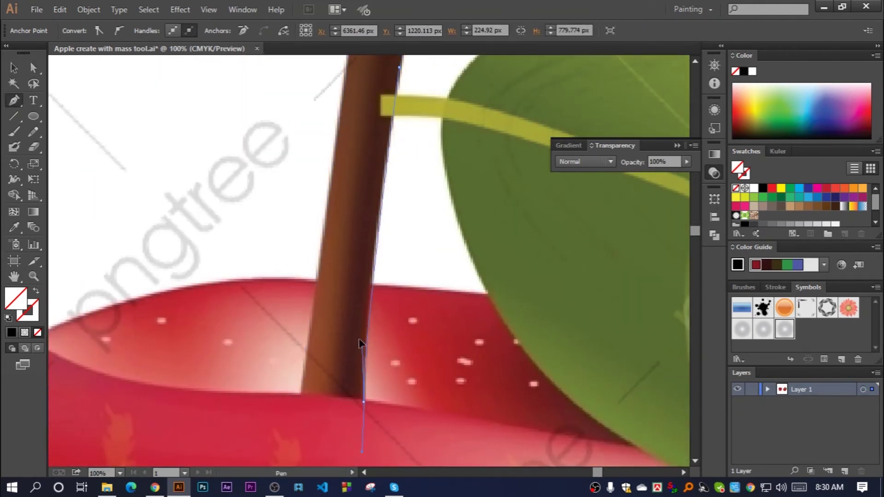
{"action": "left_click", "coordinate": [364, 403]}
{"action": "left_click", "coordinate": [316, 433]}
Move the traced stem to the left artboard and fill it with the reference's dark brown
{"action": "key", "text": "ctrl+minus"}
{"action": "key", "text": "ctrl+minus"}
{"action": "key", "text": "ctrl+minus"}
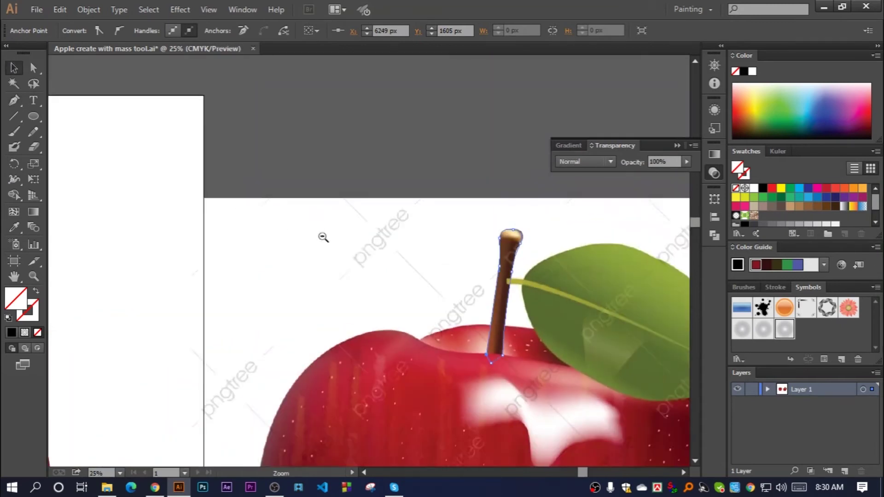
{"action": "key", "text": "ctrl+minus"}
{"action": "mouse_move", "coordinate": [509, 279]}
{"action": "left_mouse_down"}
{"action": "mouse_move", "coordinate": [221, 266]}
{"action": "mouse_move", "coordinate": [314, 288]}
{"action": "left_mouse_up"}
{"action": "key", "text": "i"}
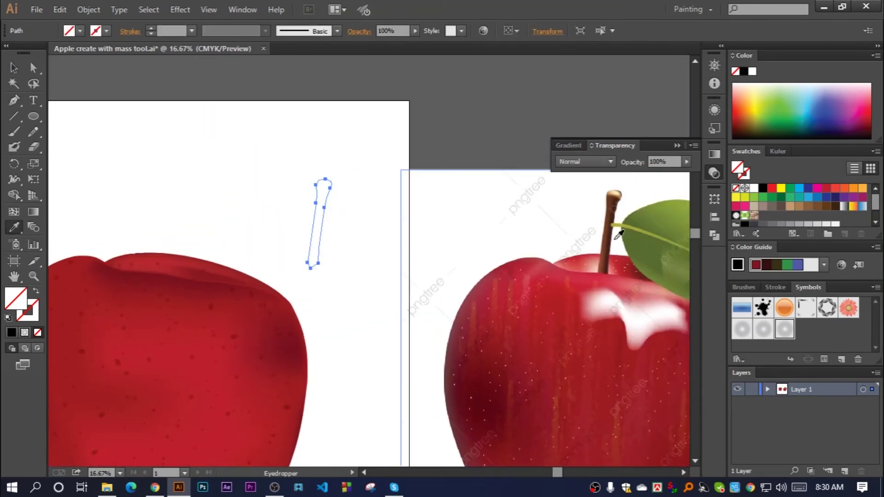
{"action": "left_click", "coordinate": [615, 235]}
{"action": "scroll", "coordinate": [415, 235], "scroll_direction": "up", "scroll_amount": 2}
Position the stem on the drawn apple's top and show the hidden objects
{"action": "left_click_drag", "start_coordinate": [297, 226], "coordinate": [298, 227]}
{"action": "key", "text": "ctrl+minus"}
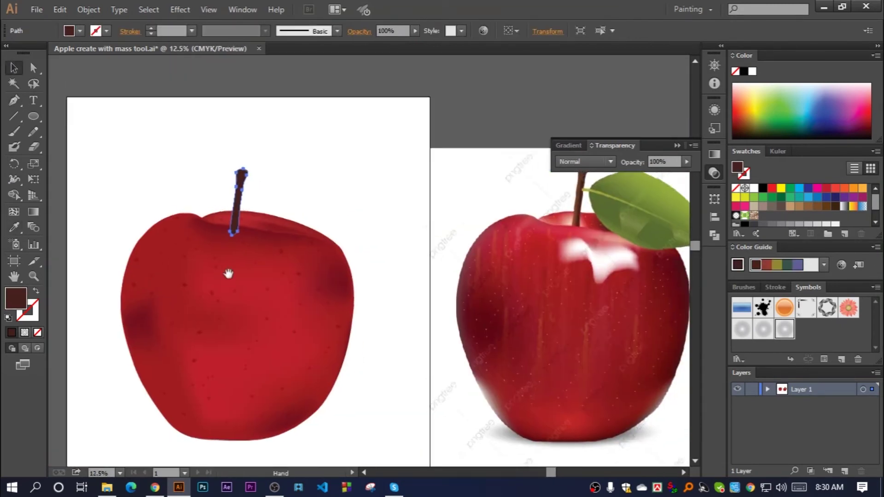
{"action": "left_click_drag", "start_coordinate": [236, 233], "coordinate": [236, 233]}
{"action": "key", "text": "ctrl+plus"}
{"action": "key", "text": "ctrl+plus"}
{"action": "key", "text": "ctrl+shift+a"}
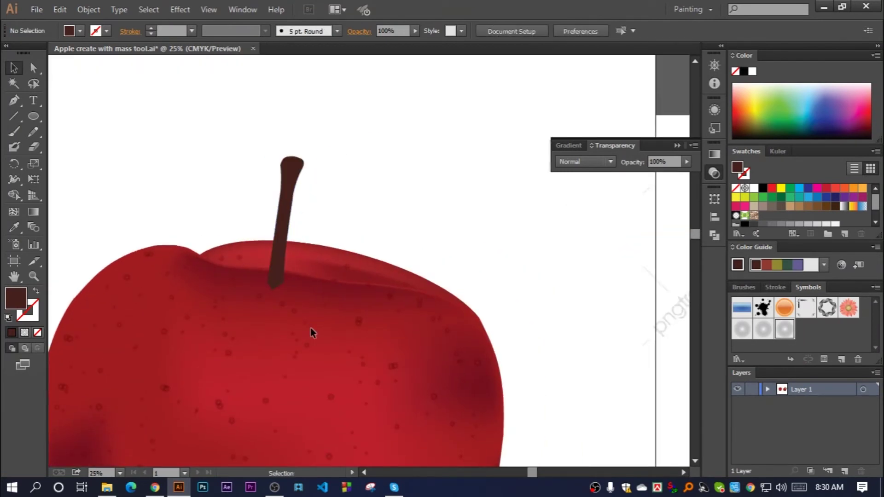
{"action": "left_click", "coordinate": [88, 9]}
{"action": "left_click", "coordinate": [101, 100]}
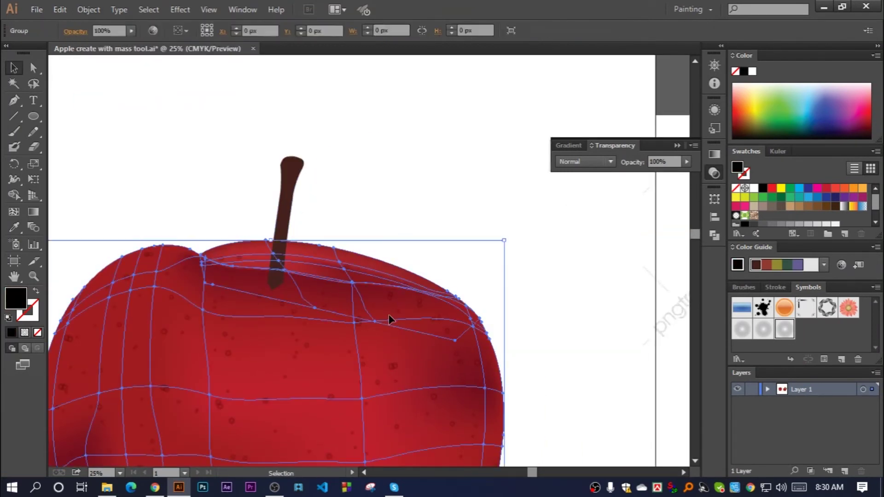
Select the apple's mesh body and zoom in on the apple
{"action": "left_click", "coordinate": [386, 355]}
{"action": "scroll", "coordinate": [424, 336], "scroll_direction": "down", "scroll_amount": 1}
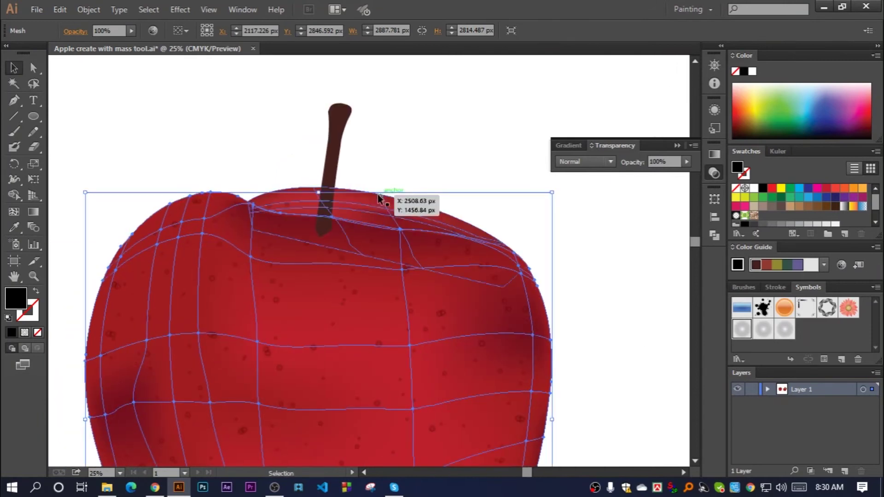
{"action": "key", "text": "ctrl+minus"}
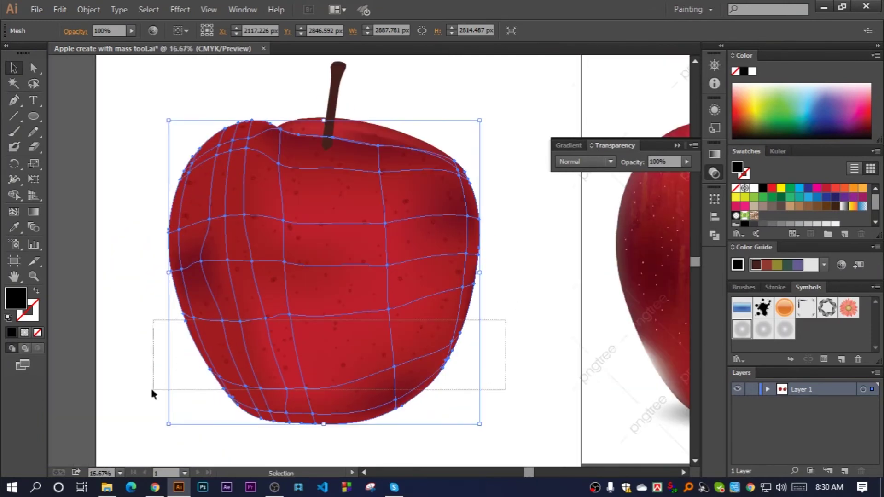
{"action": "left_click_drag", "start_coordinate": [153, 393], "coordinate": [211, 324]}
{"action": "key", "text": "ctrl+shift+a"}
{"action": "key", "text": "z"}
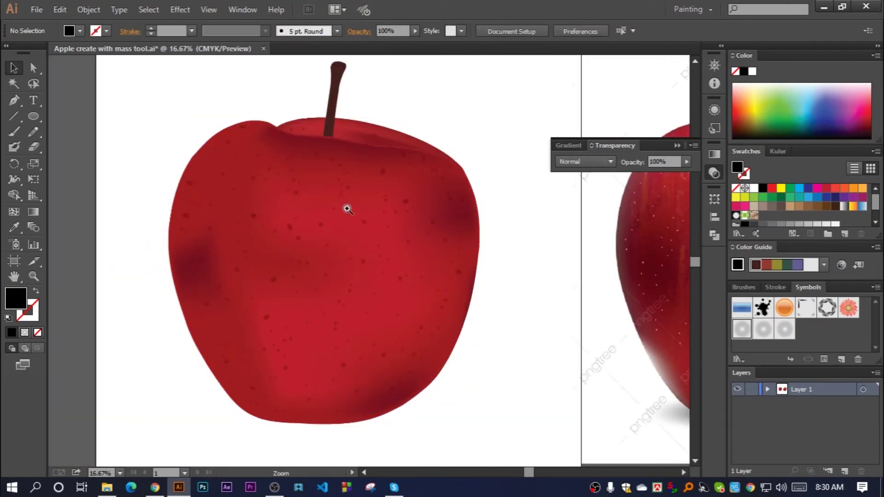
{"action": "left_click", "coordinate": [346, 209]}
{"action": "left_click_drag", "start_coordinate": [522, 329], "coordinate": [120, 418]}
Open the apple mesh's context menu, then zoom around the stem base to check its fit
{"action": "right_click", "coordinate": [332, 256]}
{"action": "key", "text": "Escape"}
{"action": "left_click", "coordinate": [361, 233]}
{"action": "left_click", "coordinate": [318, 247]}
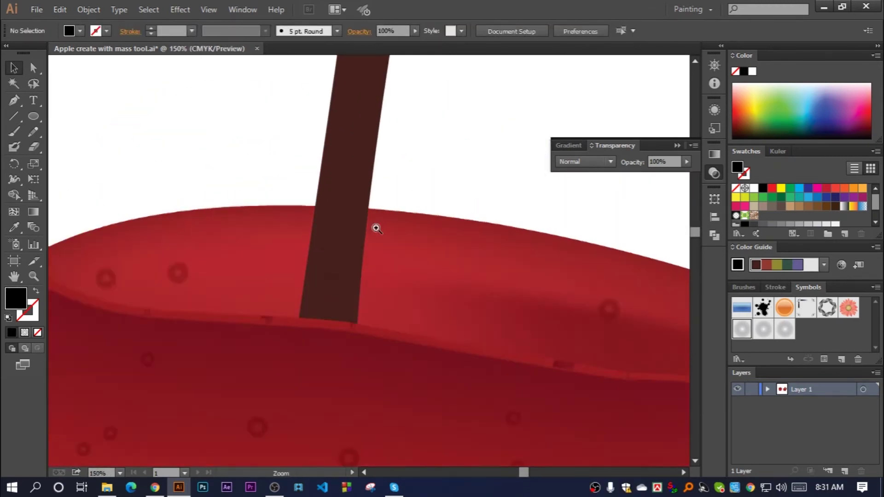
{"action": "left_click", "coordinate": [376, 229], "text": "alt"}
{"action": "left_click", "coordinate": [323, 310], "text": "alt"}
{"action": "left_click", "coordinate": [381, 233], "text": "alt"}
Add a mesh point to the stem and colour it brown
{"action": "key", "text": "v"}
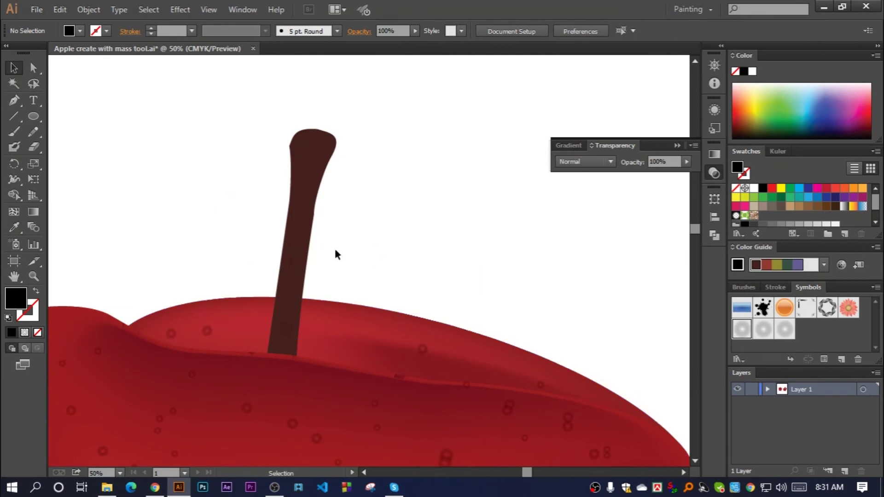
{"action": "left_click", "coordinate": [304, 230]}
{"action": "key", "text": "u"}
{"action": "left_click", "coordinate": [296, 262]}
{"action": "double_click", "coordinate": [19, 298]}
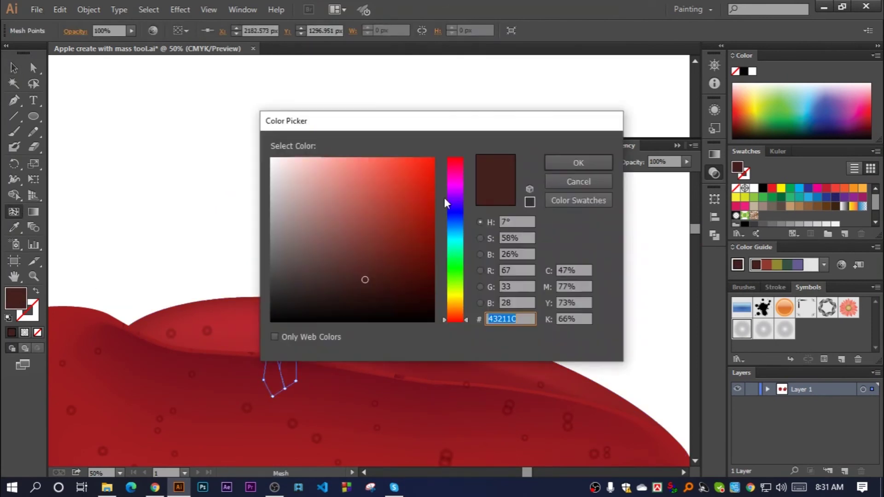
{"action": "left_click_drag", "start_coordinate": [368, 121], "coordinate": [507, 157]}
{"action": "key", "text": "Return"}
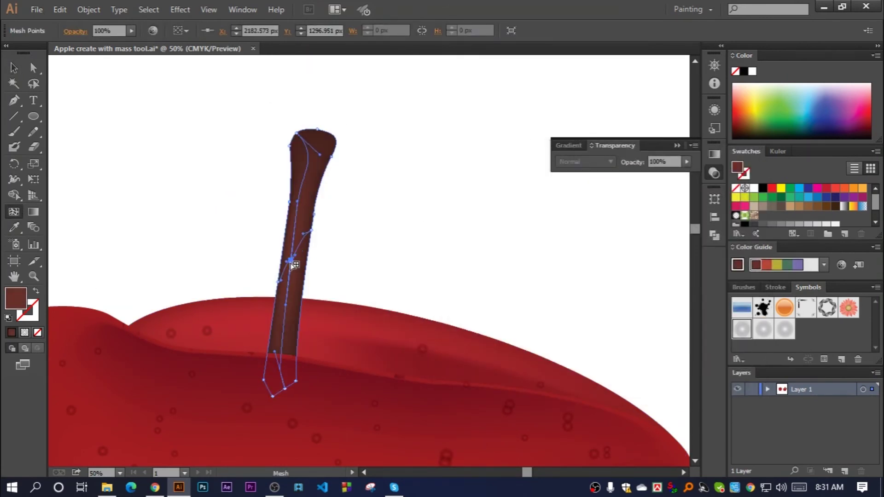
Adjust the stem's mesh points and add one near the stem tip
{"action": "left_click_drag", "start_coordinate": [289, 263], "coordinate": [286, 263]}
{"action": "left_click", "coordinate": [276, 365]}
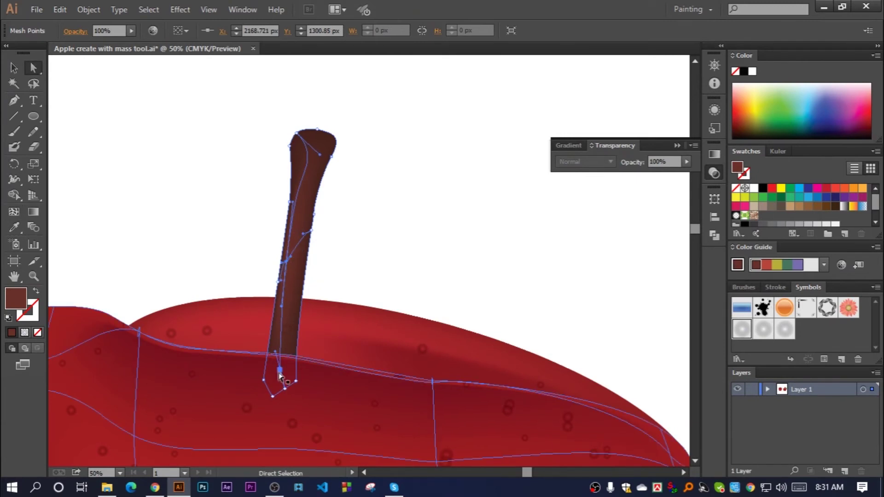
{"action": "left_click", "coordinate": [295, 226]}
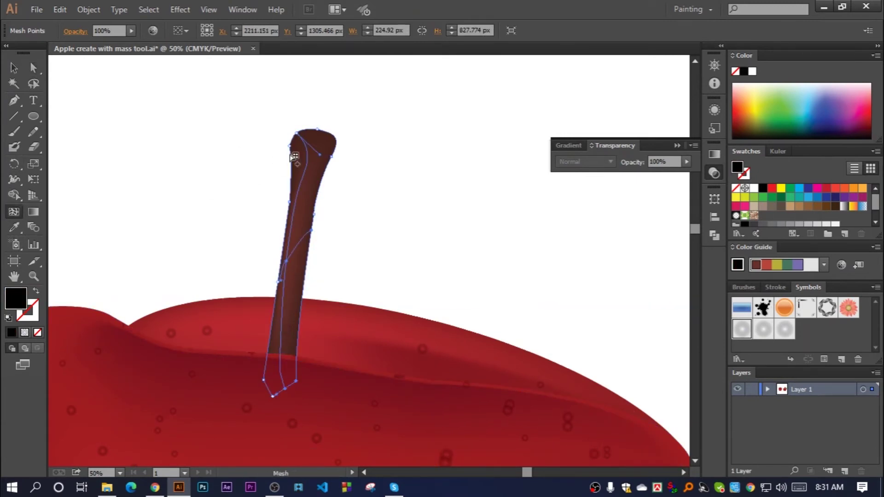
{"action": "left_click", "coordinate": [306, 149]}
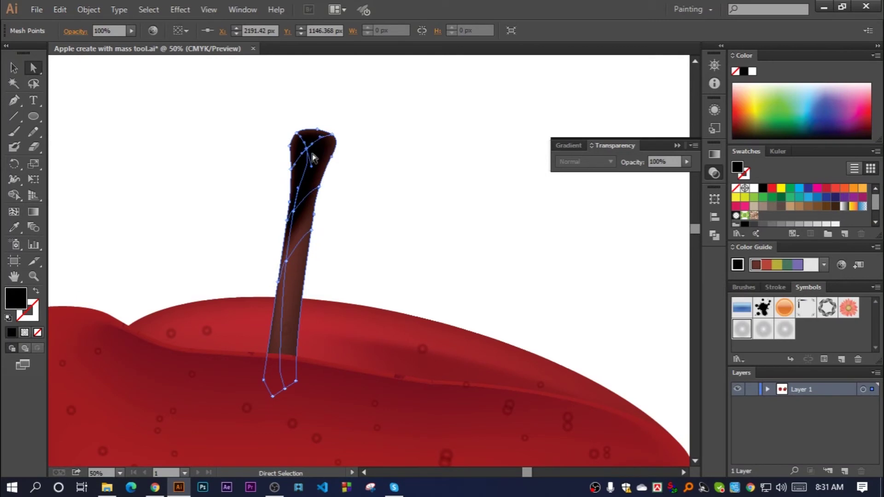
{"action": "key", "text": "i"}
{"action": "left_click", "coordinate": [294, 214]}
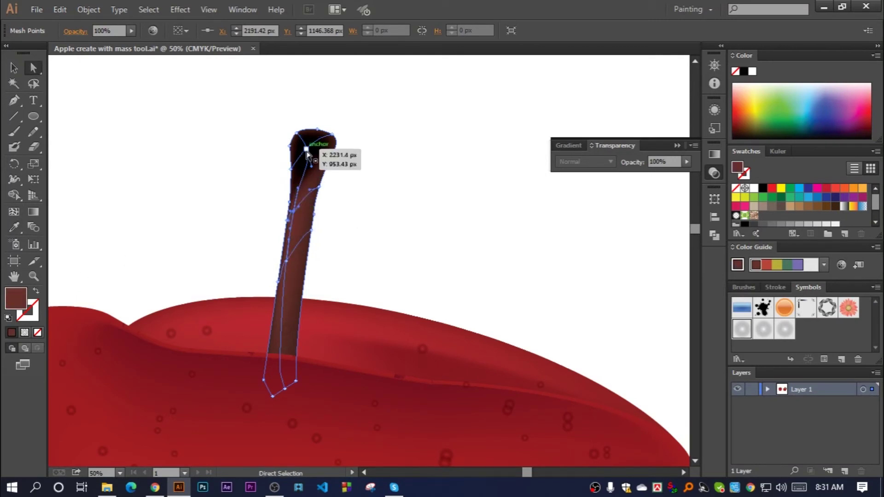
{"action": "left_click", "coordinate": [318, 150]}
Give the stem tip a pale tan sampled from the reference stem's tip
{"action": "key", "text": "ctrl+minus"}
{"action": "key", "text": "ctrl+minus"}
{"action": "key", "text": "ctrl+minus"}
{"action": "key", "text": "ctrl+minus"}
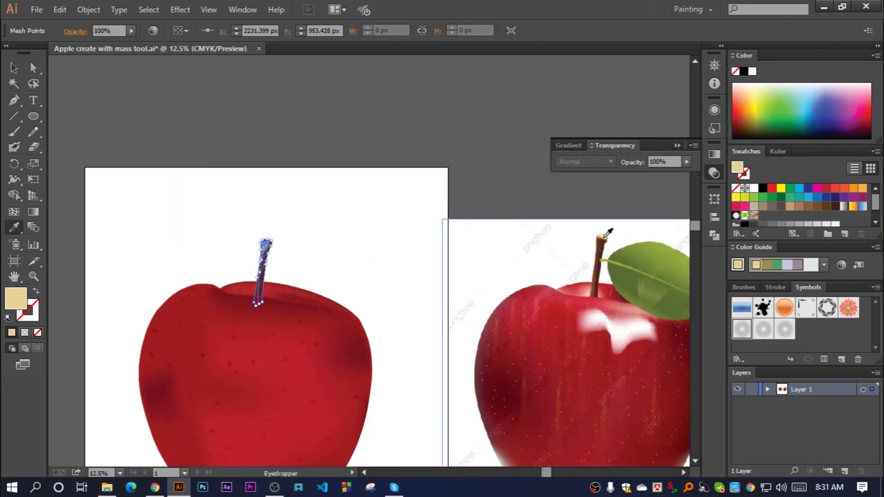
{"action": "key", "text": "v"}
{"action": "left_click", "coordinate": [272, 141]}
{"action": "left_click", "coordinate": [347, 297]}
{"action": "left_click", "coordinate": [413, 265]}
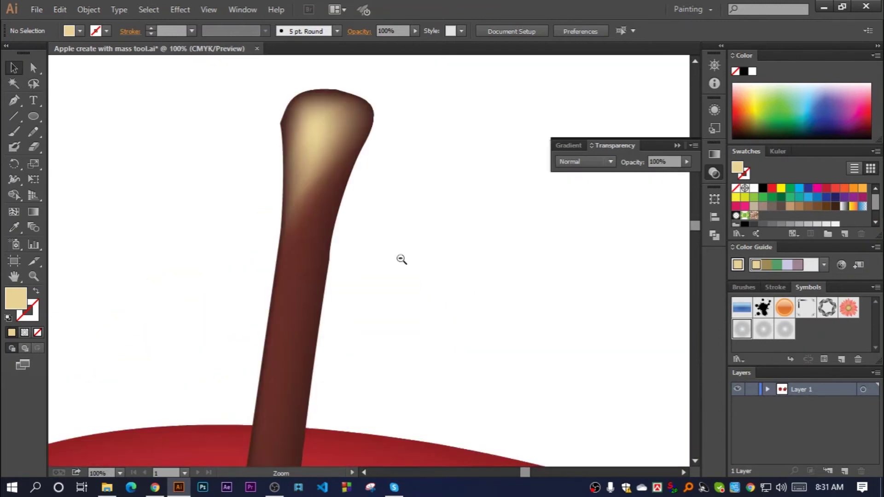
{"action": "left_click", "coordinate": [360, 243]}
Inspect the stem tip highlight up close, then view the whole apple
{"action": "key", "text": "a"}
{"action": "left_click", "coordinate": [295, 224]}
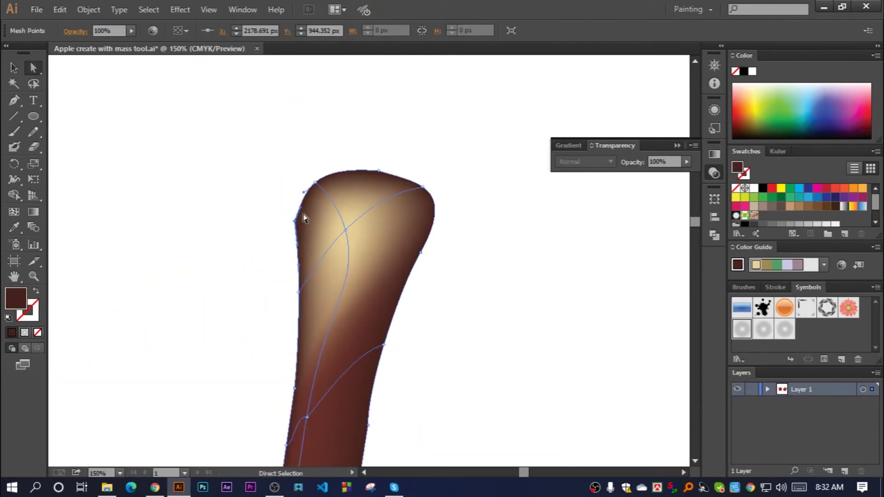
{"action": "left_click", "coordinate": [349, 270]}
{"action": "left_click", "coordinate": [336, 240], "text": "alt"}
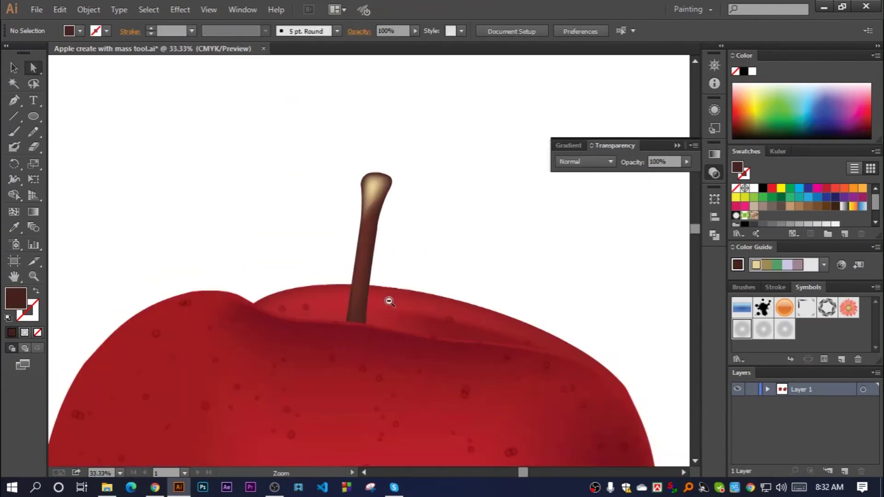
{"action": "left_click", "coordinate": [386, 300], "text": "alt"}
{"action": "left_click", "coordinate": [452, 310], "text": "alt"}
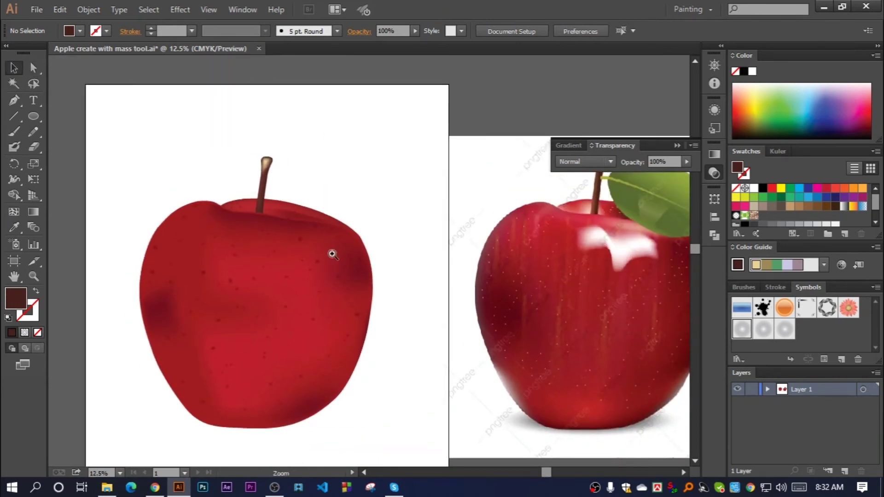
Compare both apples and trace the reference highlight, then discard that trace
{"action": "left_click", "coordinate": [332, 254]}
{"action": "left_click", "coordinate": [330, 219]}
{"action": "left_click", "coordinate": [381, 262], "text": "alt"}
{"action": "left_click_drag", "start_coordinate": [438, 276], "coordinate": [418, 297]}
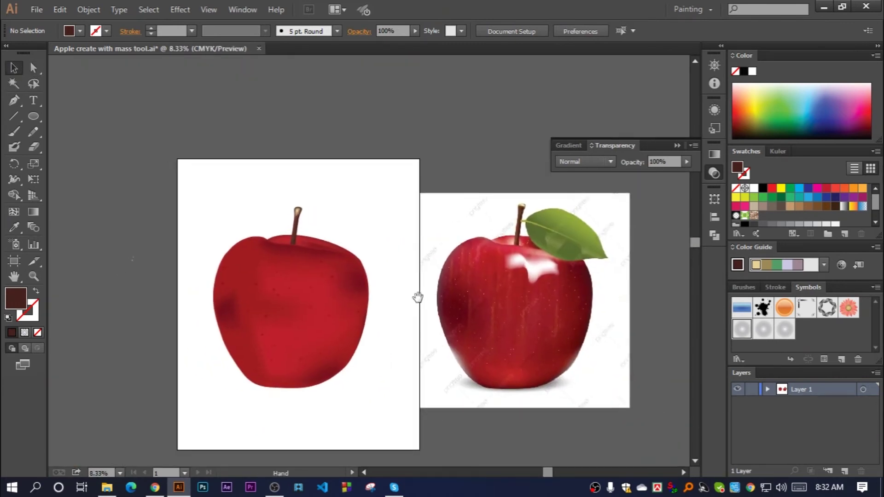
{"action": "left_click", "coordinate": [434, 296]}
{"action": "left_click", "coordinate": [387, 280]}
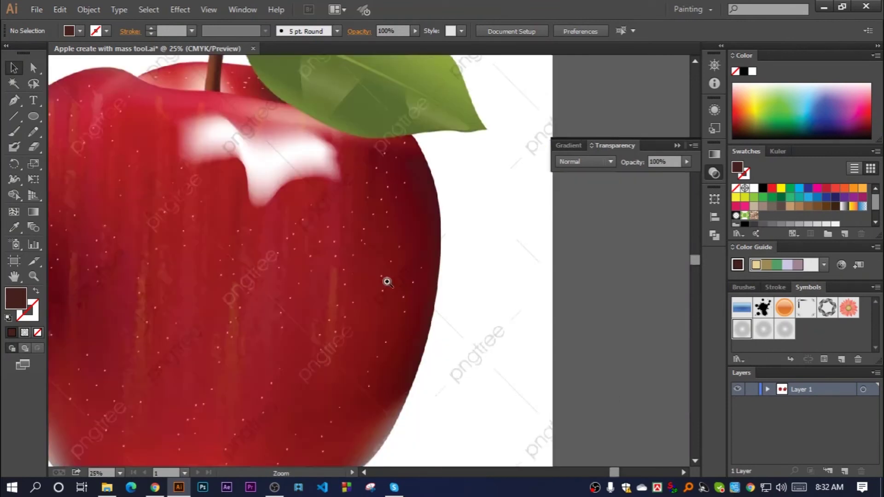
{"action": "left_click", "coordinate": [416, 311]}
{"action": "left_click", "coordinate": [210, 173]}
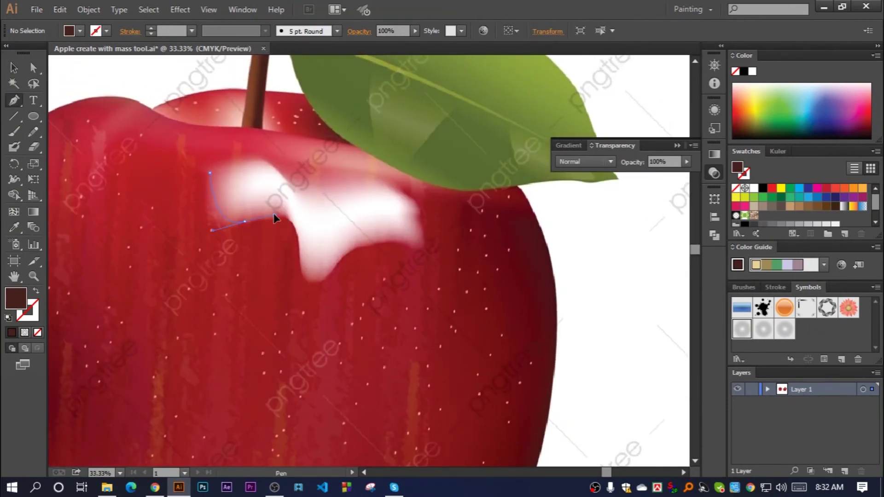
{"action": "left_click", "coordinate": [209, 172]}
{"action": "key", "text": "ctrl+z"}
Draw a freehand highlight shape on the upper apple with a flattened radial white gradient
{"action": "key", "text": "ctrl+minus"}
{"action": "key", "text": "ctrl+minus"}
{"action": "key", "text": "ctrl+minus"}
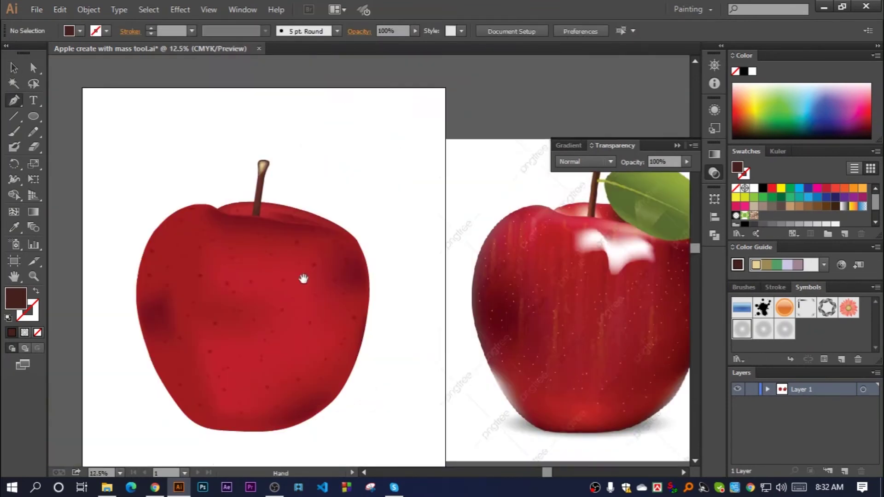
{"action": "key", "text": "ctrl+plus"}
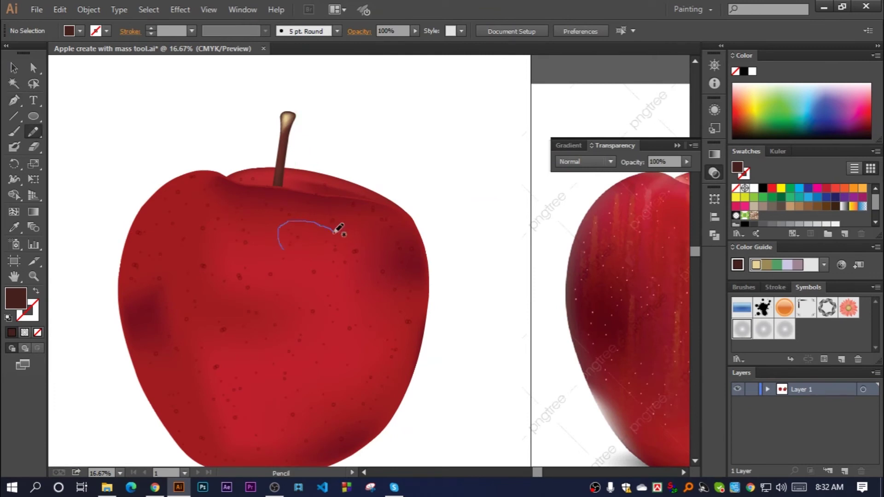
{"action": "left_click_drag", "start_coordinate": [267, 267], "coordinate": [269, 229]}
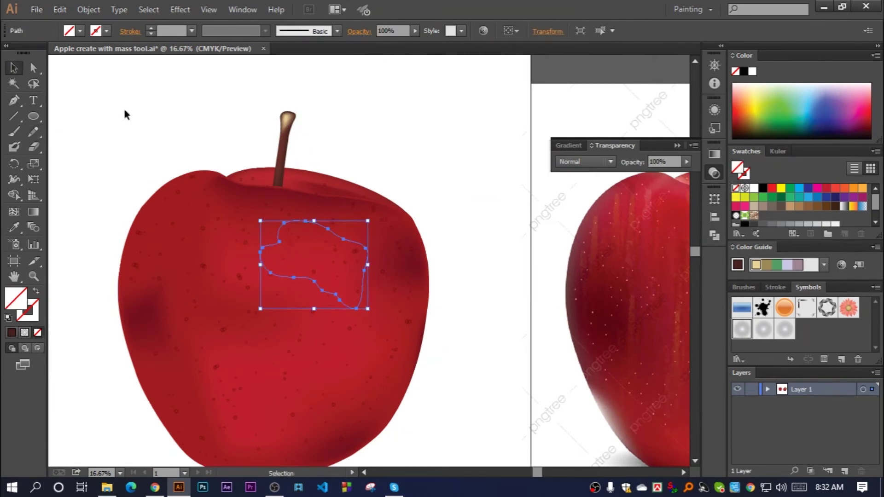
{"action": "left_click", "coordinate": [714, 154]}
{"action": "left_click", "coordinate": [592, 236]}
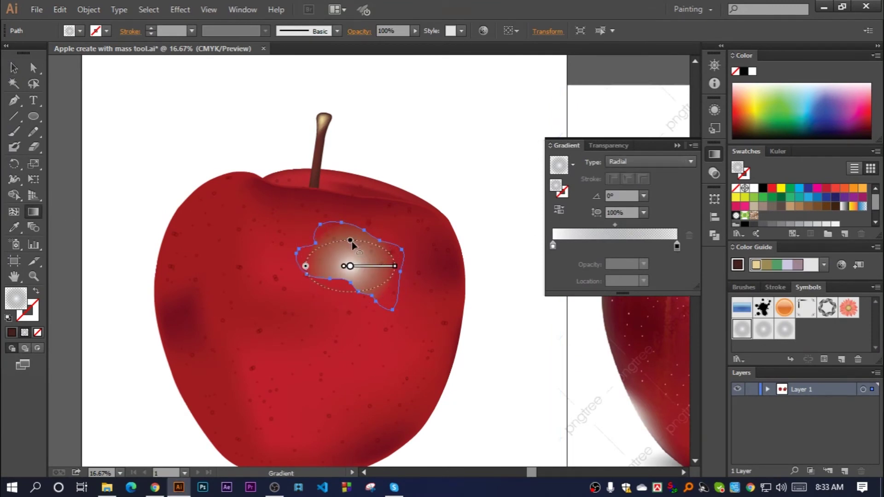
{"action": "left_click_drag", "start_coordinate": [350, 240], "coordinate": [350, 246]}
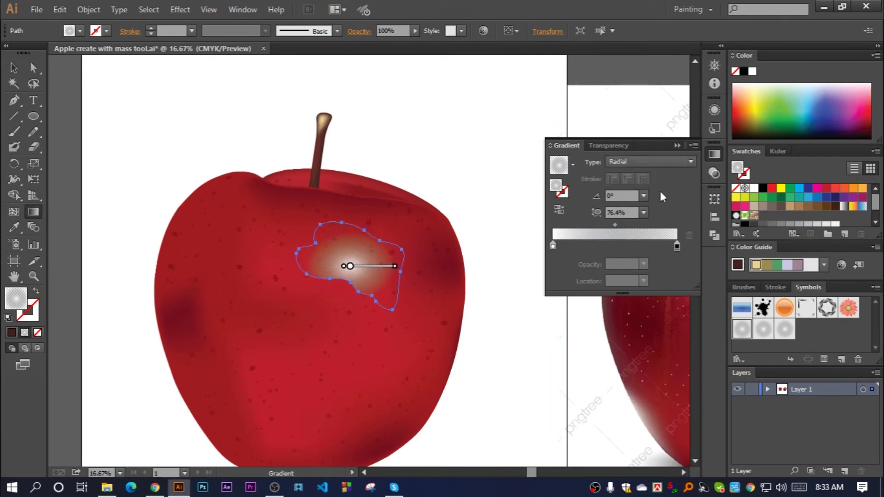
Blend the highlight with Screen and reshape its lower edges with Direct Selection
{"action": "left_click", "coordinate": [714, 173]}
{"action": "left_click", "coordinate": [585, 162]}
{"action": "left_click", "coordinate": [599, 252]}
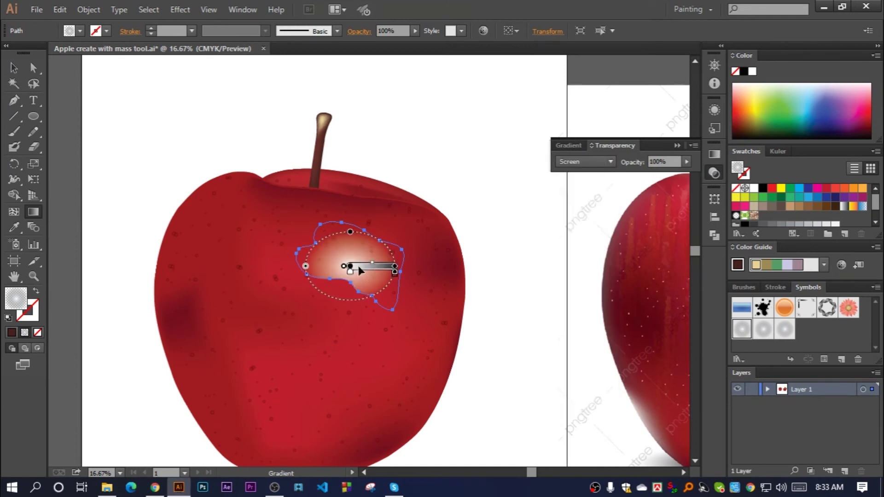
{"action": "key", "text": "a"}
{"action": "left_click_drag", "start_coordinate": [329, 279], "coordinate": [307, 299]}
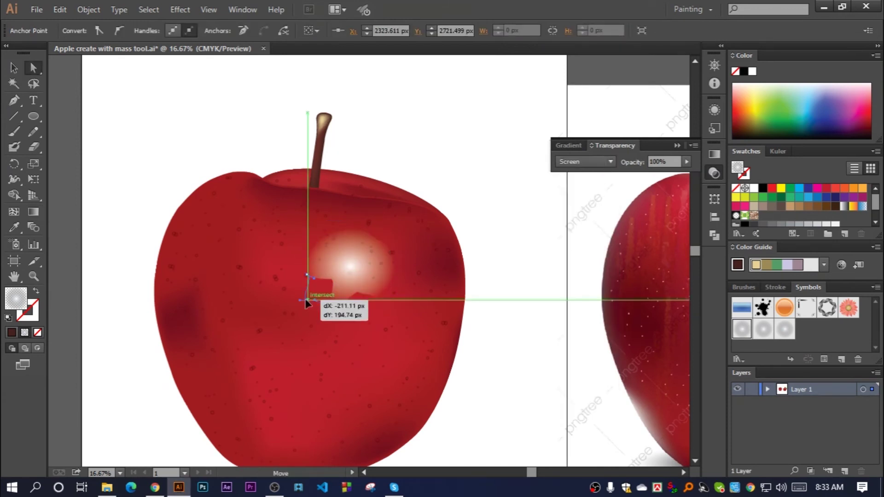
{"action": "left_click_drag", "start_coordinate": [362, 301], "coordinate": [376, 307]}
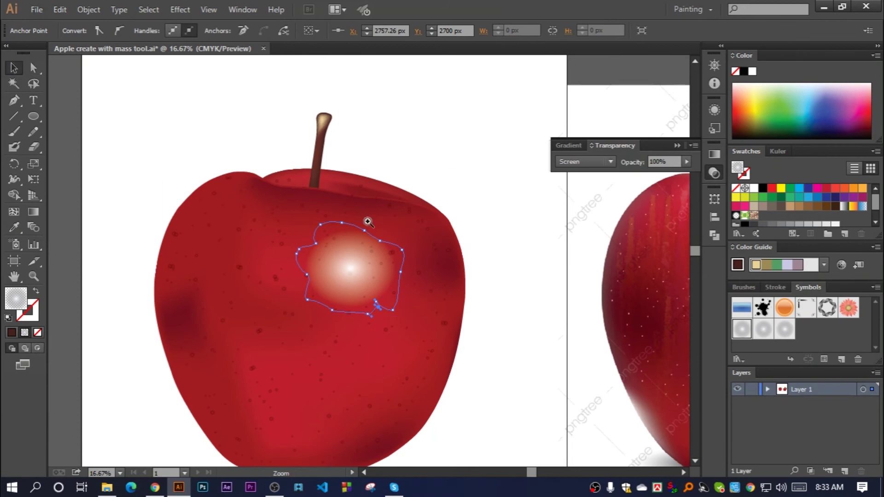
{"action": "left_click", "coordinate": [367, 222]}
{"action": "key", "text": "v"}
{"action": "left_click", "coordinate": [599, 162]}
Try several blend modes on the highlight, including Color Dodge, Hard Light and Difference, and settle on Screen
{"action": "left_click", "coordinate": [576, 285]}
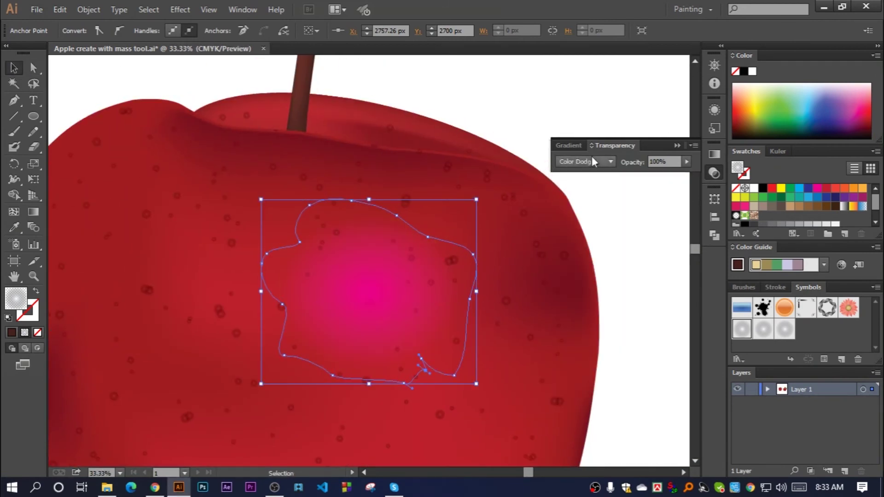
{"action": "left_click", "coordinate": [593, 162]}
{"action": "key", "text": "Down"}
{"action": "key", "text": "Down"}
{"action": "key", "text": "Down"}
{"action": "key", "text": "Return"}
{"action": "left_click", "coordinate": [594, 162]}
{"action": "key", "text": "Down"}
{"action": "left_click", "coordinate": [600, 175]}
{"action": "left_click", "coordinate": [610, 161]}
{"action": "left_click", "coordinate": [583, 405]}
{"action": "left_click", "coordinate": [608, 162]}
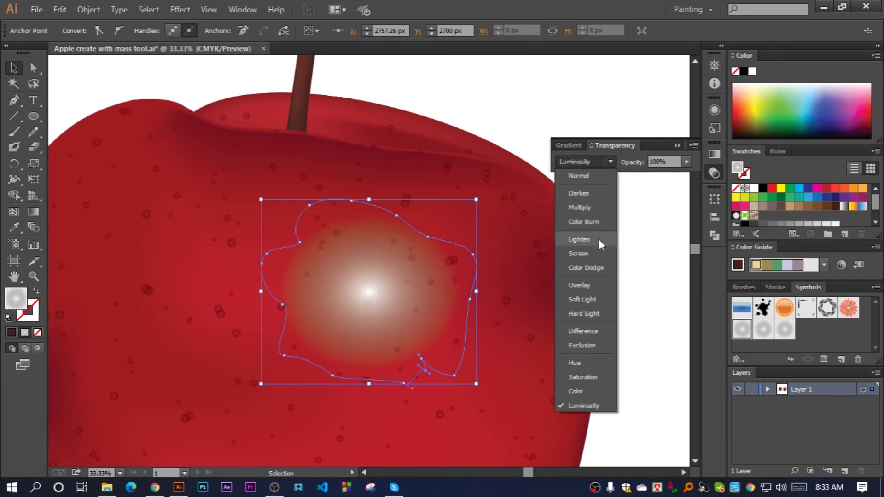
{"action": "left_click", "coordinate": [601, 238]}
Shift the highlight's gradient midpoint left and lower its opacity to 54%
{"action": "left_click", "coordinate": [393, 269]}
{"action": "left_click", "coordinate": [714, 154]}
{"action": "mouse_move", "coordinate": [614, 226]}
{"action": "left_mouse_down"}
{"action": "mouse_move", "coordinate": [584, 227]}
{"action": "mouse_move", "coordinate": [672, 227]}
{"action": "mouse_move", "coordinate": [596, 226]}
{"action": "left_mouse_up"}
{"action": "left_click", "coordinate": [713, 174]}
{"action": "left_click_drag", "start_coordinate": [686, 161], "coordinate": [664, 173]}
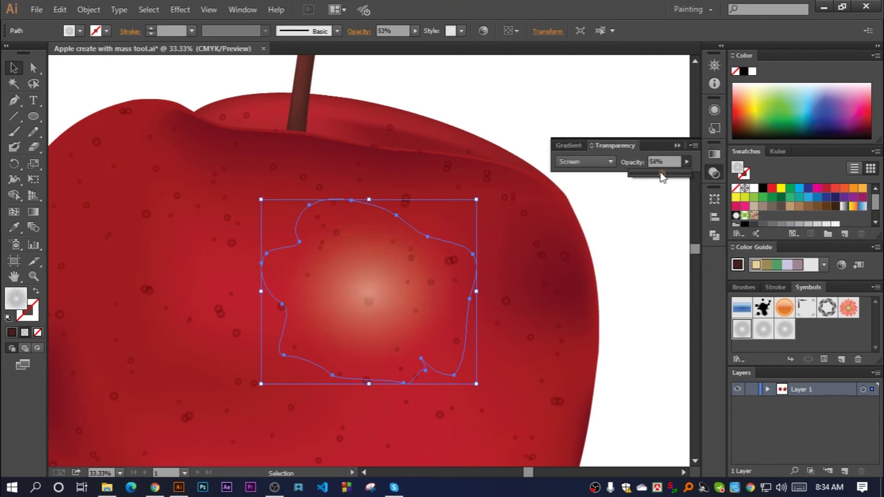
{"action": "key", "text": "ctrl+shift+a"}
{"action": "scroll", "coordinate": [380, 270], "scroll_direction": "down", "scroll_amount": 2, "text": "alt"}
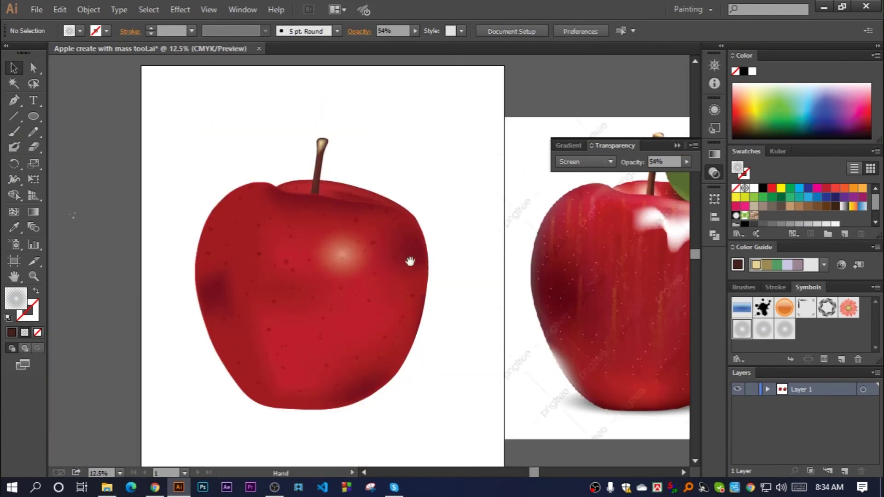
Duplicate the highlight glow up to the stem base and scale the copy down
{"action": "scroll", "coordinate": [400, 295], "scroll_direction": "up", "scroll_amount": 1, "text": "alt"}
{"action": "left_click", "coordinate": [290, 343]}
{"action": "left_click_drag", "start_coordinate": [270, 329], "coordinate": [244, 267], "text": "alt"}
{"action": "scroll", "coordinate": [394, 322], "scroll_direction": "up", "scroll_amount": 2, "text": "alt"}
{"action": "left_click_drag", "start_coordinate": [562, 300], "coordinate": [509, 252]}
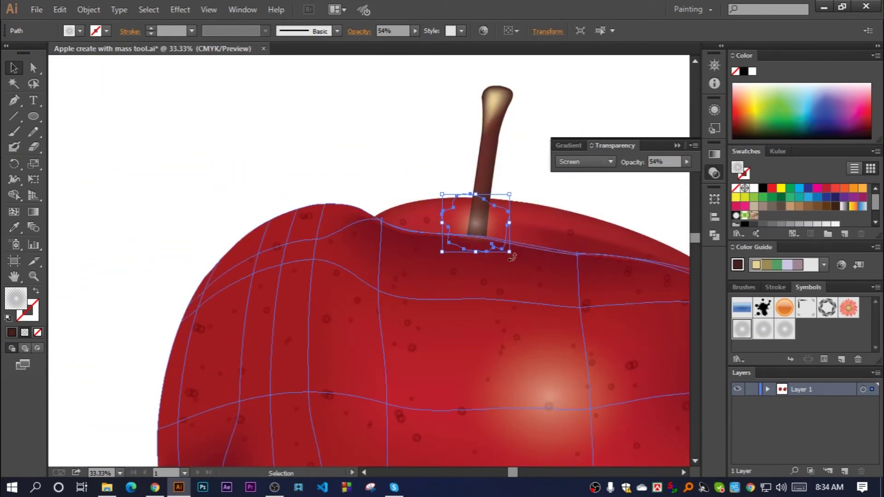
{"action": "key", "text": "a"}
{"action": "scroll", "coordinate": [479, 264], "scroll_direction": "down", "scroll_amount": 1, "text": "alt"}
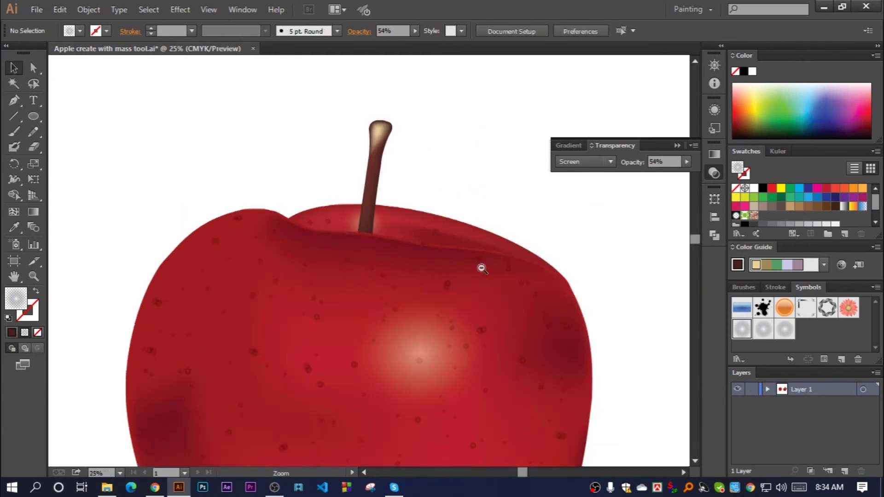
{"action": "scroll", "coordinate": [367, 242], "scroll_direction": "down", "scroll_amount": 1, "text": "alt"}
{"action": "scroll", "coordinate": [339, 300], "scroll_direction": "up", "scroll_amount": 3, "text": "alt"}
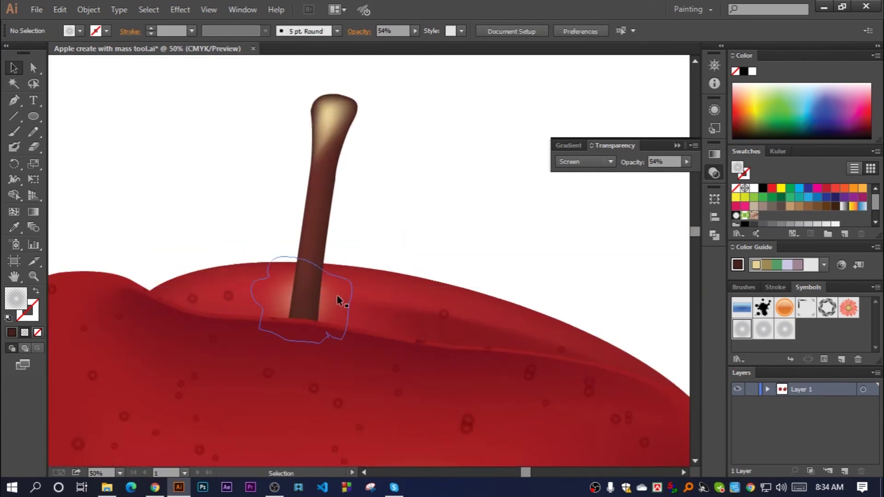
Set the stem glow's blend mode to Multiply after trying Color Dodge
{"action": "left_click", "coordinate": [591, 164]}
{"action": "left_click", "coordinate": [594, 207]}
{"action": "left_click", "coordinate": [587, 162]}
{"action": "left_click", "coordinate": [593, 267]}
{"action": "left_click", "coordinate": [587, 162]}
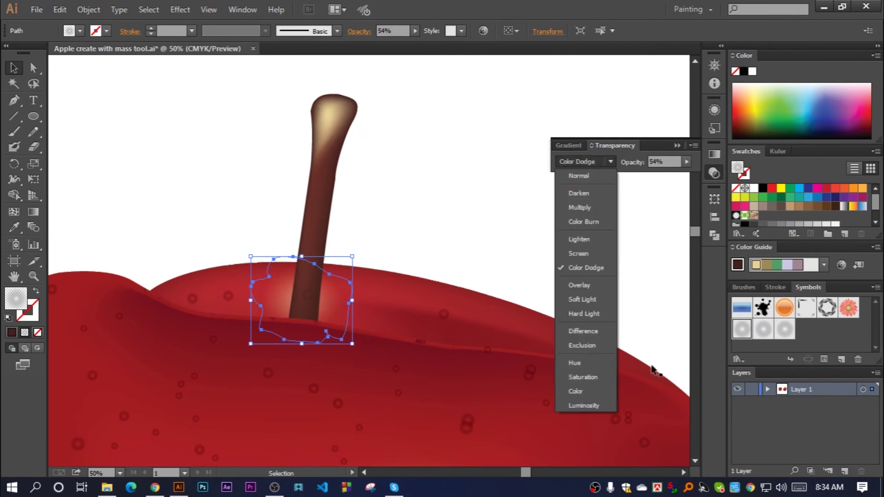
{"action": "left_click", "coordinate": [573, 208]}
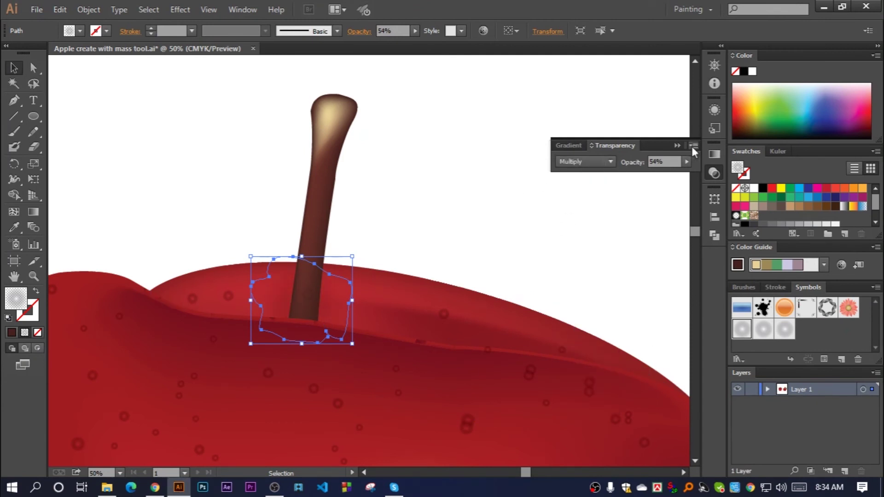
{"action": "left_click", "coordinate": [464, 180]}
{"action": "scroll", "coordinate": [385, 293], "scroll_direction": "down", "scroll_amount": 2, "text": "alt"}
{"action": "scroll", "coordinate": [470, 256], "scroll_direction": "down", "scroll_amount": 1, "text": "alt"}
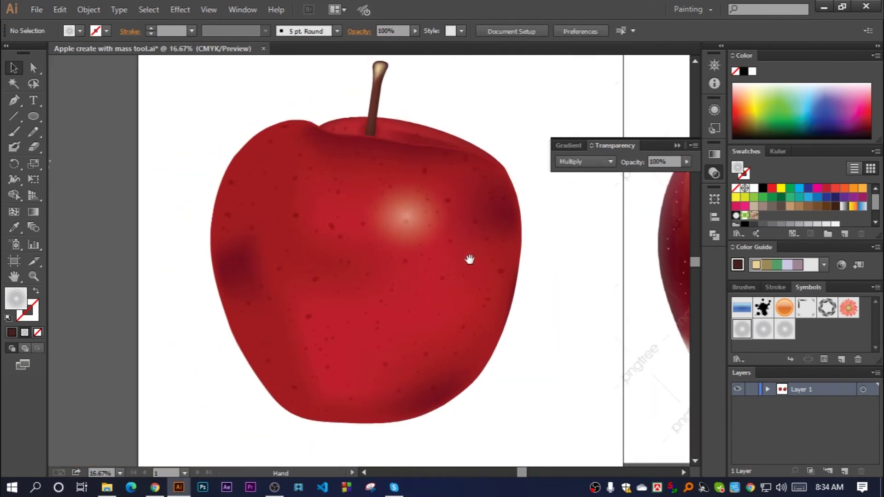
Test Color Dodge on the main highlight, then return it to Screen
{"action": "left_click", "coordinate": [469, 256]}
{"action": "left_click", "coordinate": [607, 162]}
{"action": "left_click", "coordinate": [599, 275]}
{"action": "left_click", "coordinate": [607, 162]}
{"action": "left_click", "coordinate": [603, 253]}
{"action": "left_click", "coordinate": [543, 272]}
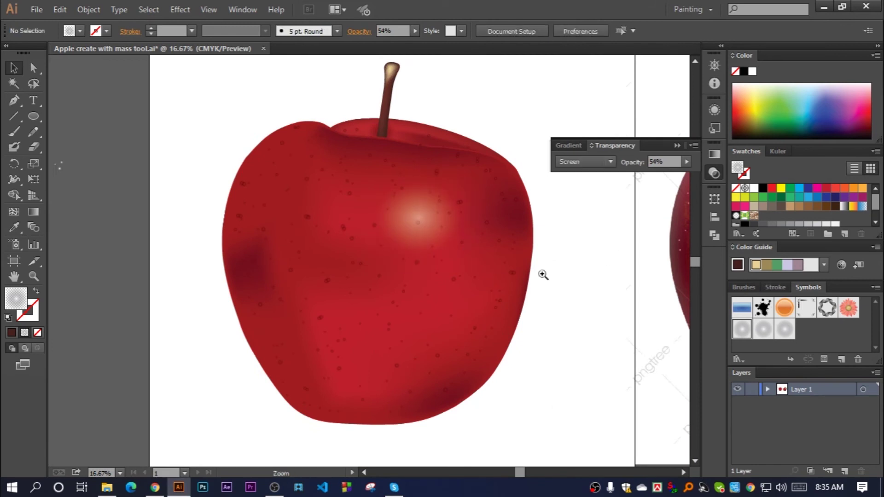
{"action": "scroll", "coordinate": [425, 266], "scroll_direction": "down", "scroll_amount": 2}
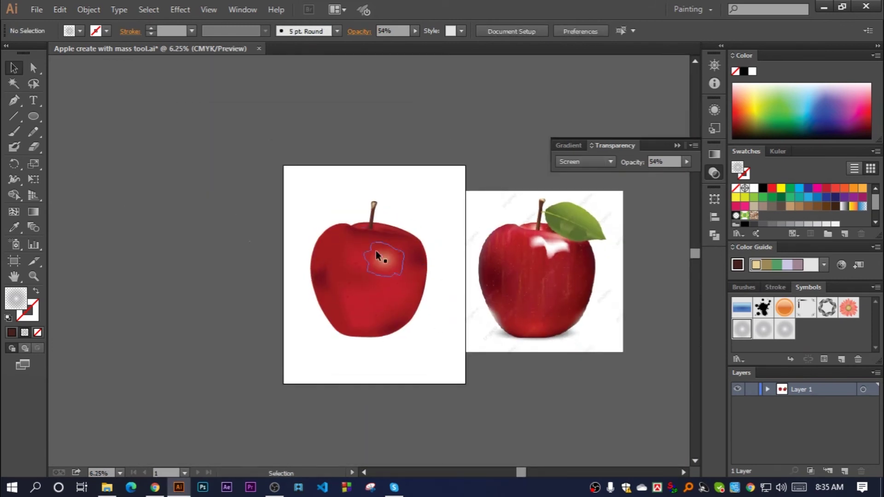
Select the finished apple artwork, bring up its right-click options, then dismiss them and deselect
{"action": "scroll", "coordinate": [391, 260], "scroll_direction": "up", "scroll_amount": 1, "text": "alt"}
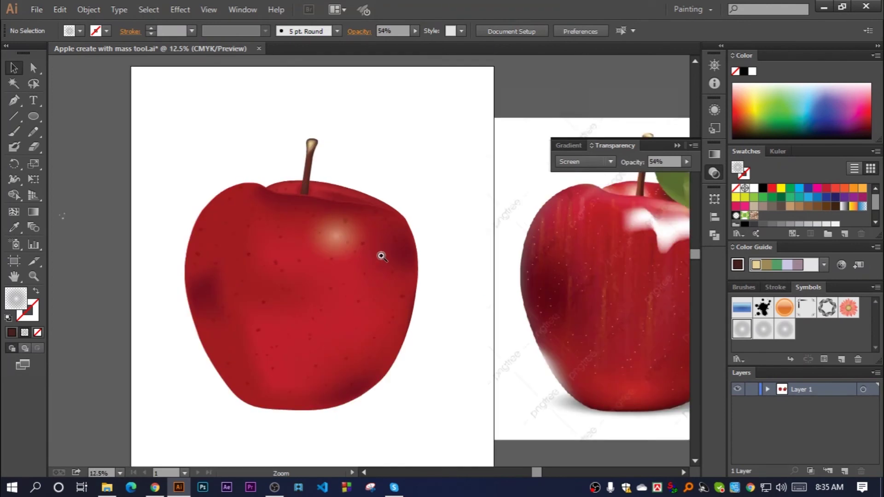
{"action": "scroll", "coordinate": [355, 257], "scroll_direction": "down", "scroll_amount": 1, "text": "alt"}
{"action": "left_click", "coordinate": [276, 300]}
{"action": "right_click", "coordinate": [283, 286]}
{"action": "key", "text": "Escape"}
{"action": "scroll", "coordinate": [351, 274], "scroll_direction": "up", "scroll_amount": 1, "text": "alt"}
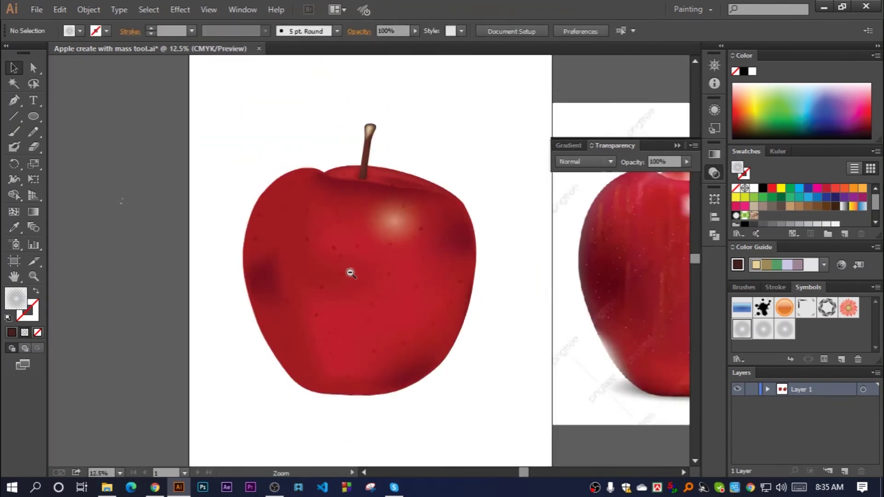
{"action": "scroll", "coordinate": [351, 273], "scroll_direction": "down", "scroll_amount": 1, "text": "alt"}
Create a 4500×5400 background rectangle and centre it on the artboard
{"action": "left_click", "coordinate": [274, 220]}
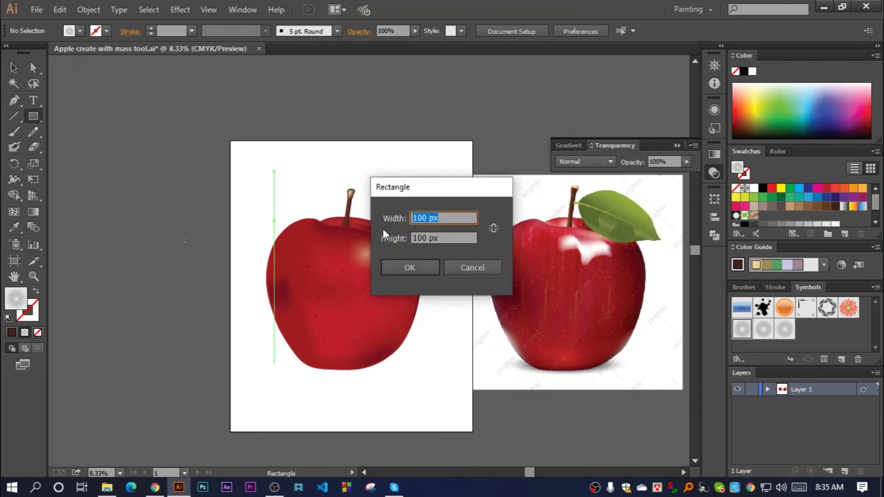
{"action": "left_click", "coordinate": [410, 268]}
{"action": "key", "text": "v"}
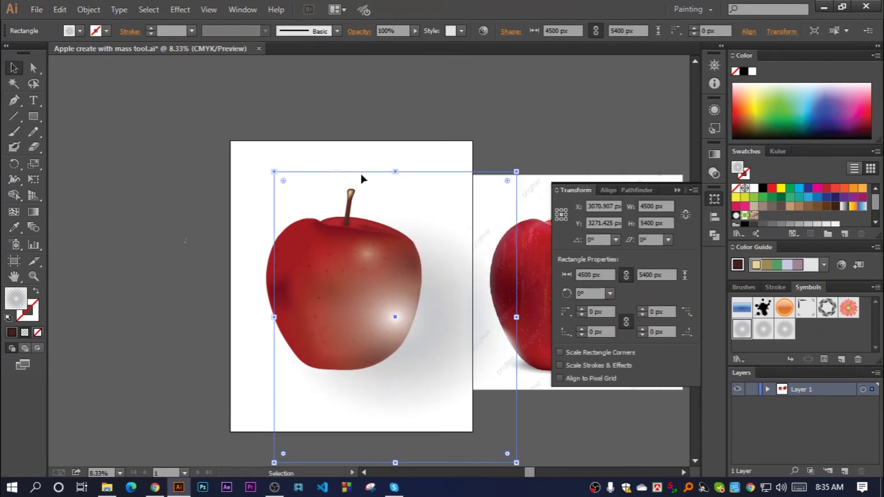
{"action": "left_click", "coordinate": [714, 217]}
{"action": "left_click", "coordinate": [678, 282]}
{"action": "left_click", "coordinate": [709, 332]}
{"action": "left_click", "coordinate": [586, 220]}
{"action": "left_click", "coordinate": [665, 220]}
{"action": "left_click", "coordinate": [445, 243]}
Send the rectangle behind the apple and fill it with a White, Black radial gradient
{"action": "right_click", "coordinate": [445, 243]}
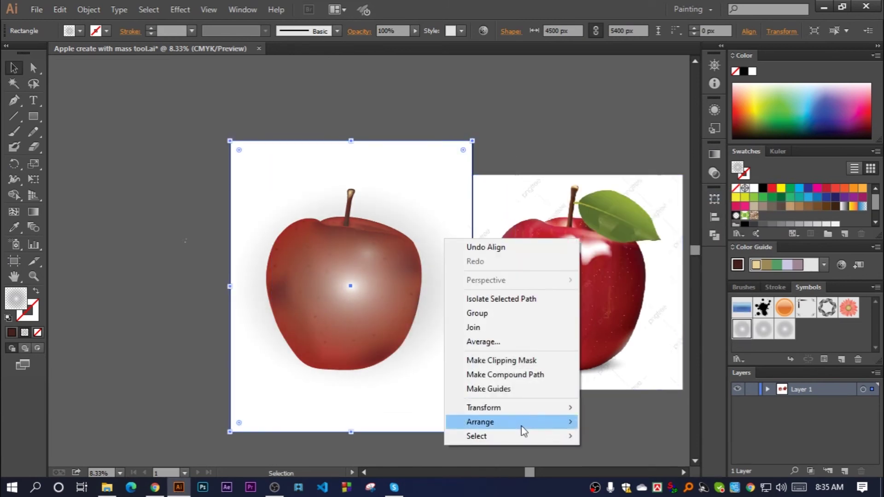
{"action": "left_click", "coordinate": [607, 460]}
{"action": "left_click", "coordinate": [714, 154]}
{"action": "left_click", "coordinate": [677, 245]}
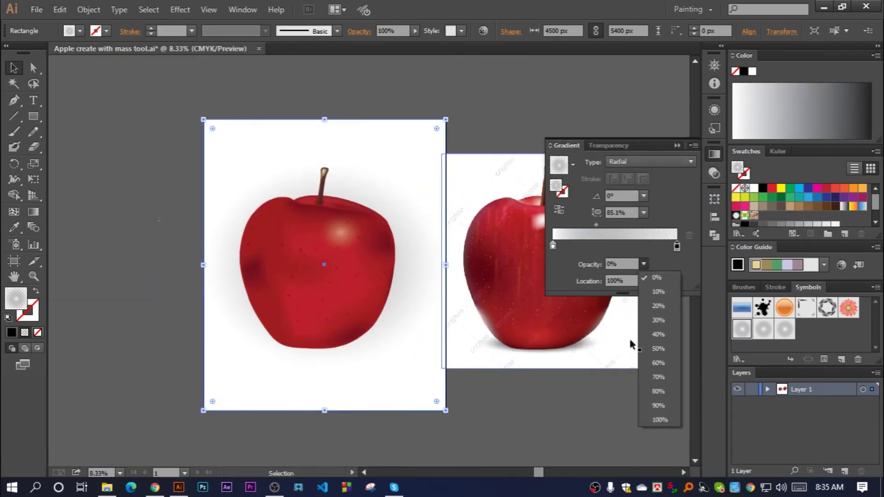
{"action": "left_click", "coordinate": [867, 134]}
{"action": "left_click_drag", "start_coordinate": [596, 225], "coordinate": [624, 224]}
{"action": "left_click", "coordinate": [669, 162]}
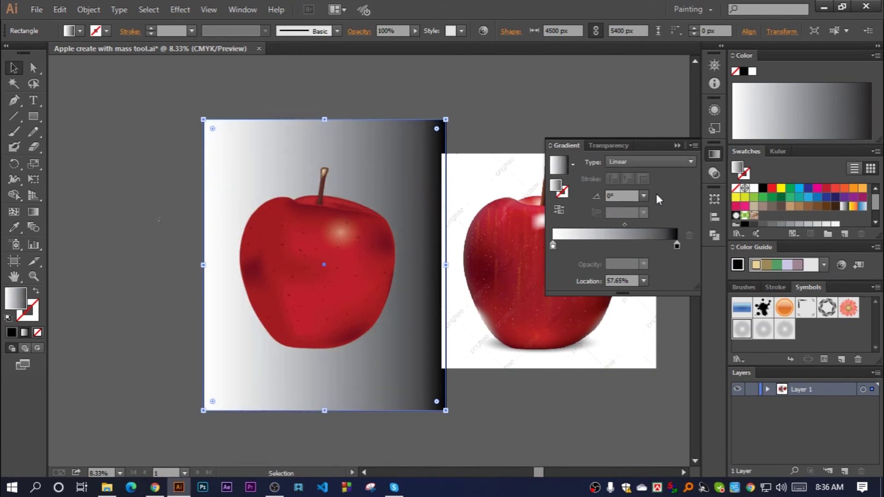
{"action": "left_click", "coordinate": [572, 164]}
{"action": "left_click", "coordinate": [552, 188]}
{"action": "left_click", "coordinate": [627, 190]}
{"action": "left_click", "coordinate": [554, 210]}
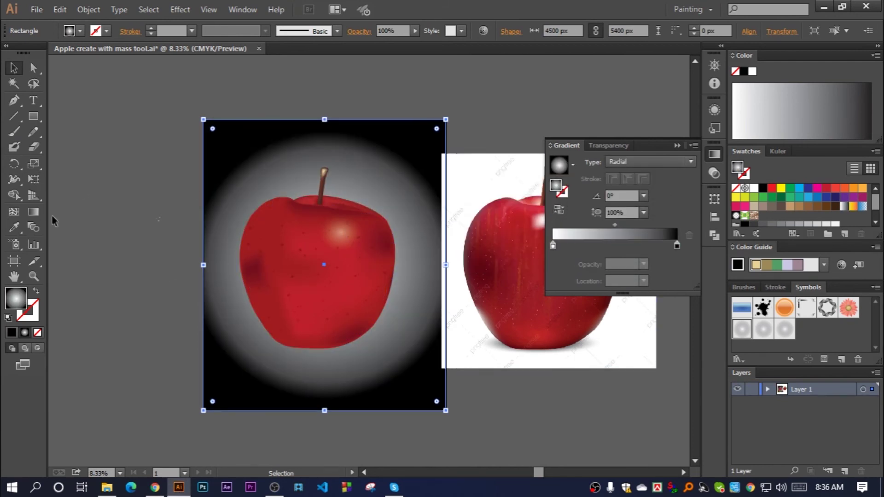
Stretch the radial gradient across the background so its edges turn light grey
{"action": "left_click", "coordinate": [33, 211]}
{"action": "left_click_drag", "start_coordinate": [446, 265], "coordinate": [557, 264]}
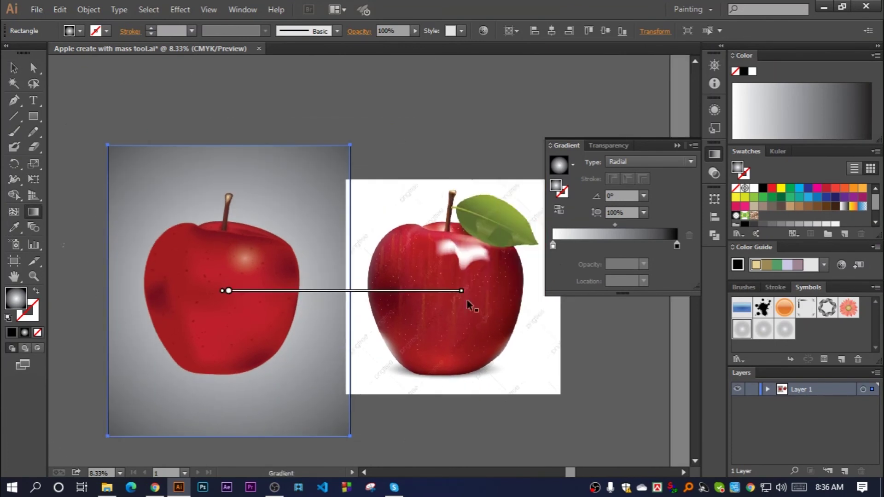
{"action": "scroll", "coordinate": [467, 300], "scroll_direction": "down", "scroll_amount": 1}
{"action": "left_click_drag", "start_coordinate": [448, 305], "coordinate": [563, 305]}
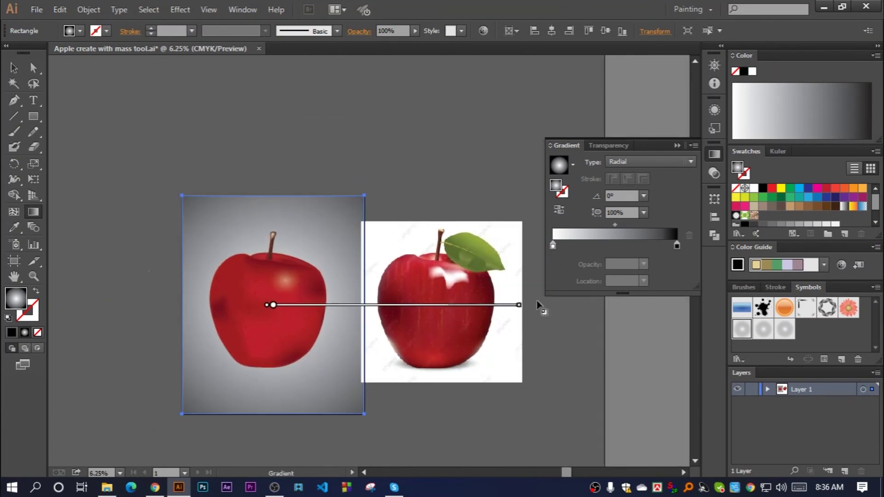
{"action": "left_click", "coordinate": [14, 68]}
{"action": "scroll", "coordinate": [381, 280], "scroll_direction": "up", "scroll_amount": 3}
{"action": "scroll", "coordinate": [381, 280], "scroll_direction": "down", "scroll_amount": 3}
{"action": "scroll", "coordinate": [359, 299], "scroll_direction": "up", "scroll_amount": 1}
{"action": "mouse_move", "coordinate": [359, 295]}
{"action": "left_mouse_down"}
{"action": "mouse_move", "coordinate": [384, 319]}
{"action": "mouse_move", "coordinate": [381, 331]}
{"action": "left_mouse_up"}
Set the gradient's centre stop to light grey and nudge the midpoint slightly outward
{"action": "left_click", "coordinate": [414, 313]}
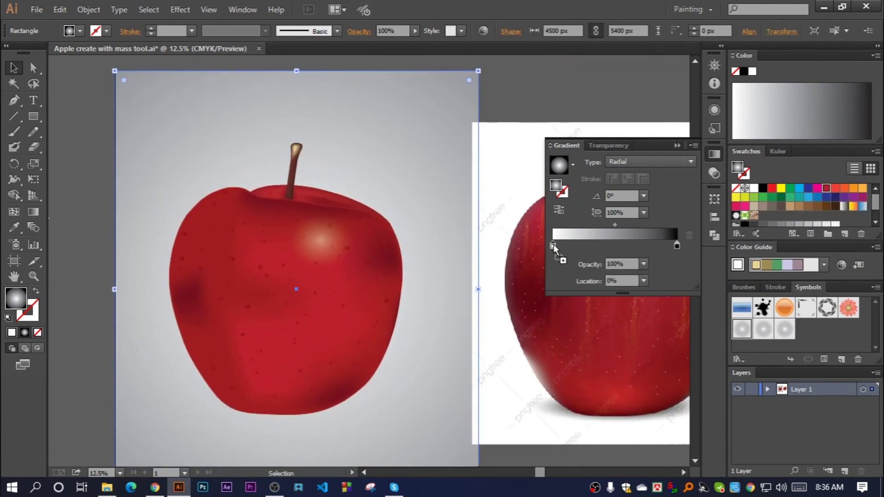
{"action": "left_click", "coordinate": [554, 247]}
{"action": "left_click_drag", "start_coordinate": [570, 260], "coordinate": [552, 247]}
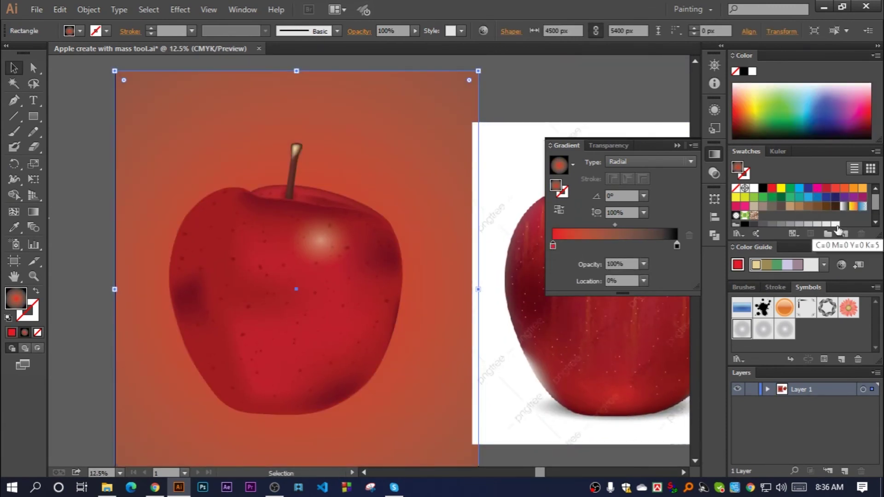
{"action": "left_click_drag", "start_coordinate": [838, 230], "coordinate": [553, 245]}
{"action": "key", "text": "ctrl+minus"}
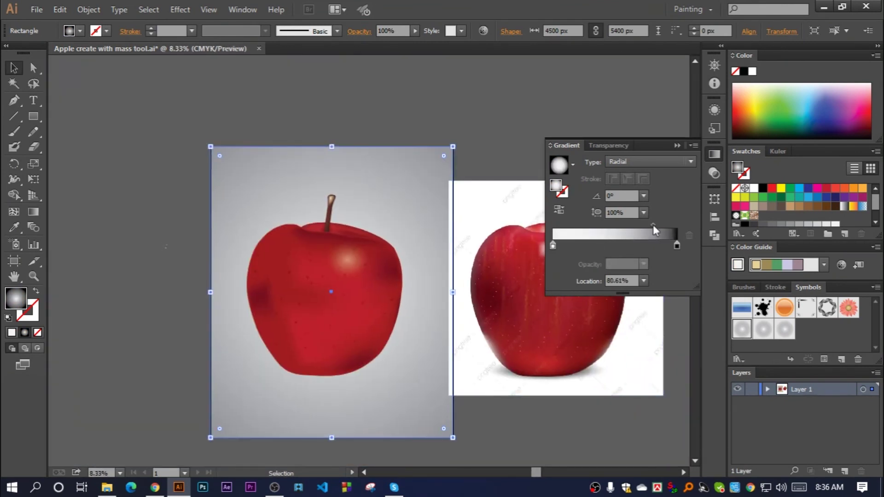
{"action": "left_click_drag", "start_coordinate": [652, 225], "coordinate": [655, 224]}
{"action": "key", "text": "ctrl+shift+a"}
{"action": "key", "text": "ctrl+plus"}
{"action": "key", "text": "ctrl+plus"}
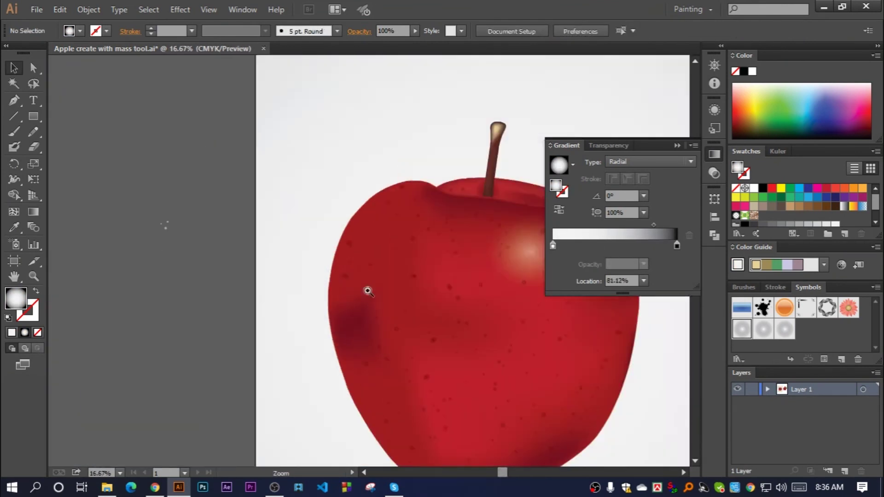
{"action": "key", "text": "ctrl+minus"}
Centre the apple group horizontally on the page
{"action": "key", "text": "v"}
{"action": "left_click", "coordinate": [355, 273]}
{"action": "key", "text": "shift+F7"}
{"action": "left_click", "coordinate": [586, 220]}
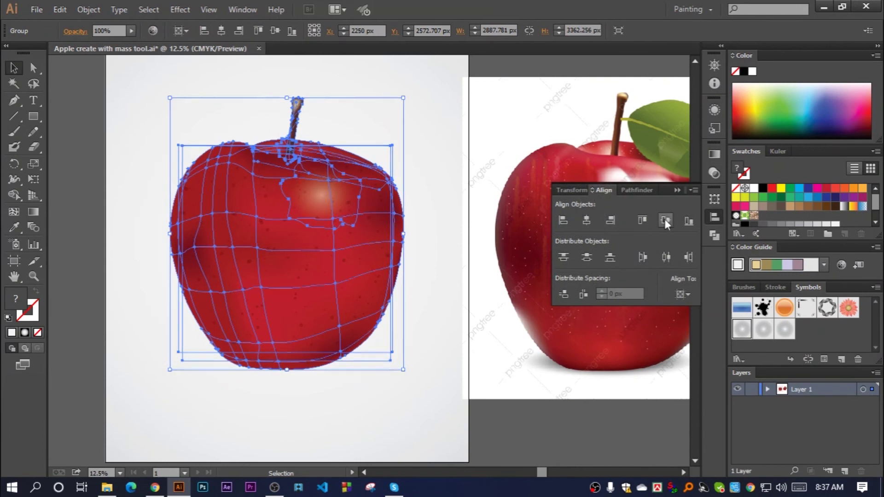
{"action": "left_click", "coordinate": [664, 221]}
Draw a flat ellipse below the apple and fill it solid black
{"action": "key", "text": "ctrl+plus"}
{"action": "key", "text": "ctrl+shift+a"}
{"action": "left_click", "coordinate": [37, 119]}
{"action": "left_click", "coordinate": [94, 147]}
{"action": "left_click_drag", "start_coordinate": [228, 320], "coordinate": [439, 352]}
{"action": "key", "text": "v"}
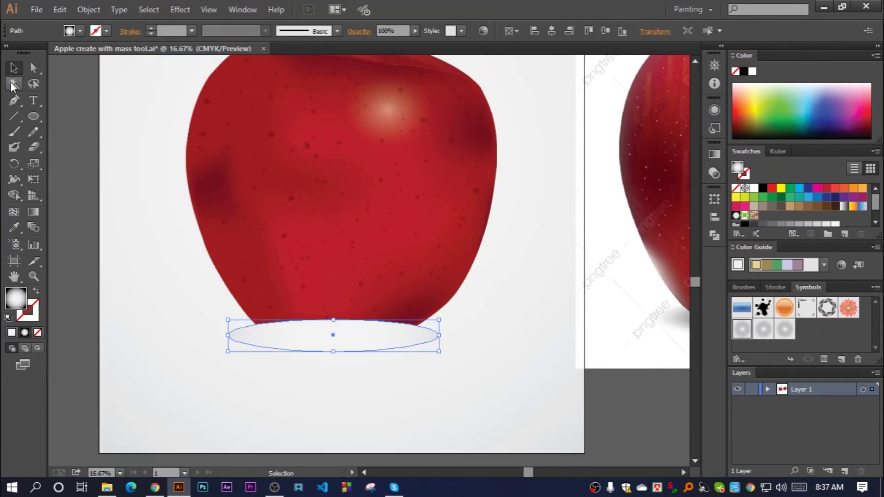
{"action": "left_click", "coordinate": [762, 189]}
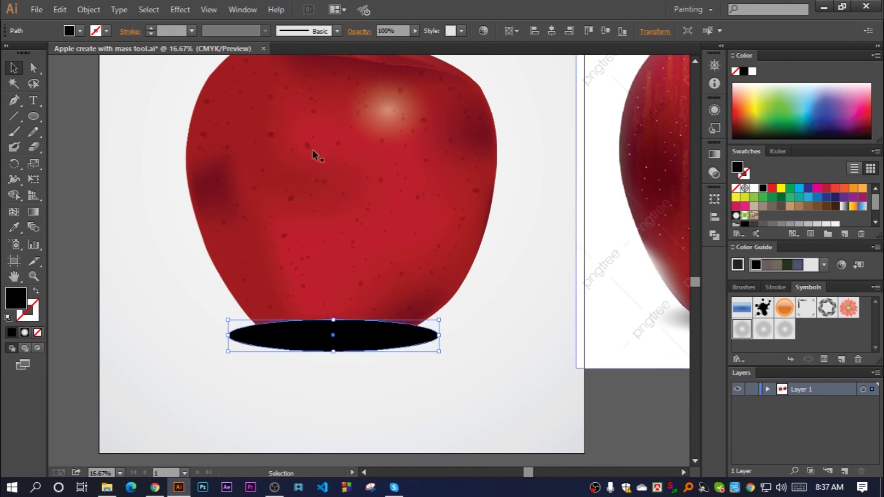
Send the ellipse behind the apple and apply a 250-pixel Gaussian Blur
{"action": "right_click", "coordinate": [366, 336]}
{"action": "left_click", "coordinate": [547, 324]}
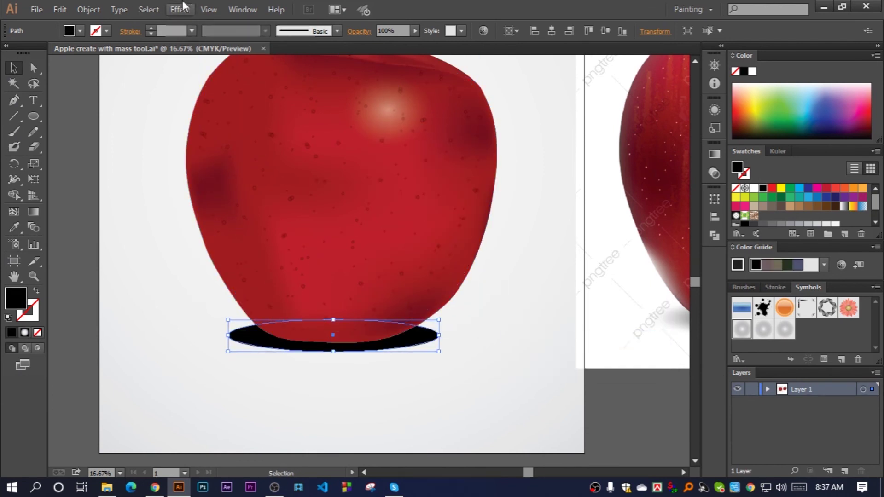
{"action": "left_click", "coordinate": [184, 6]}
{"action": "left_click", "coordinate": [397, 227]}
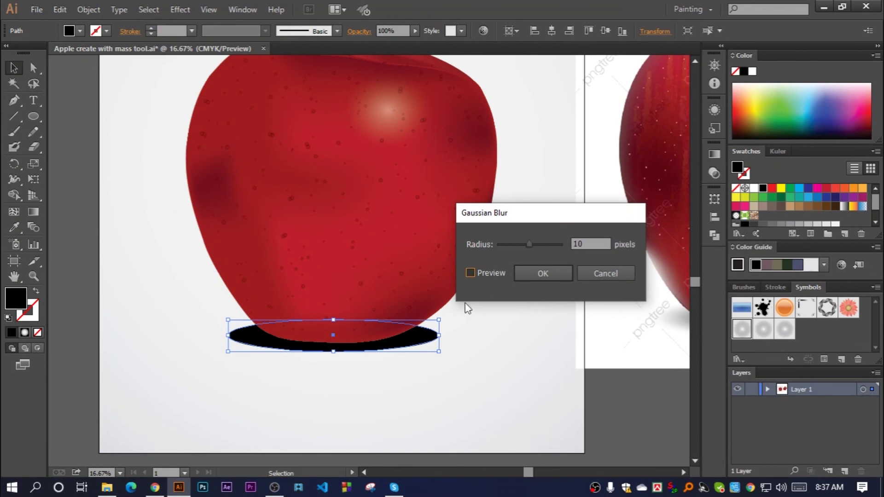
{"action": "left_click", "coordinate": [470, 272]}
{"action": "left_click_drag", "start_coordinate": [530, 212], "coordinate": [568, 222]}
{"action": "left_click_drag", "start_coordinate": [573, 255], "coordinate": [592, 254]}
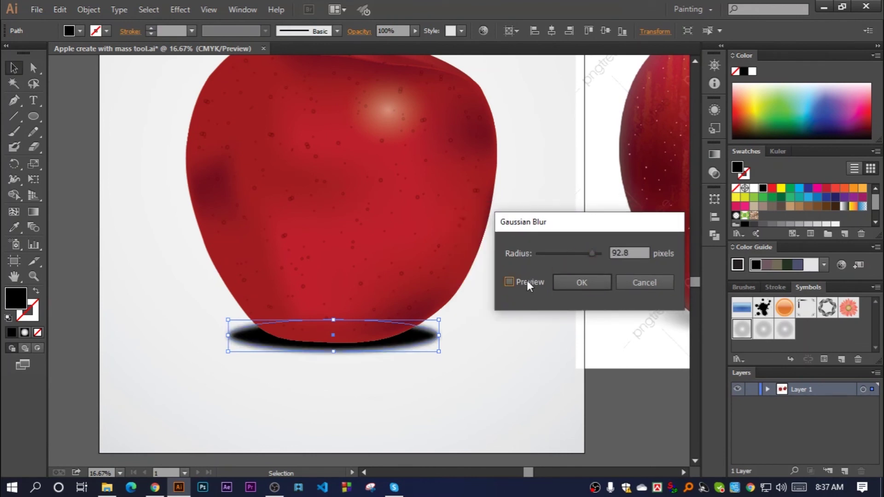
{"action": "left_click_drag", "start_coordinate": [593, 254], "coordinate": [600, 252]}
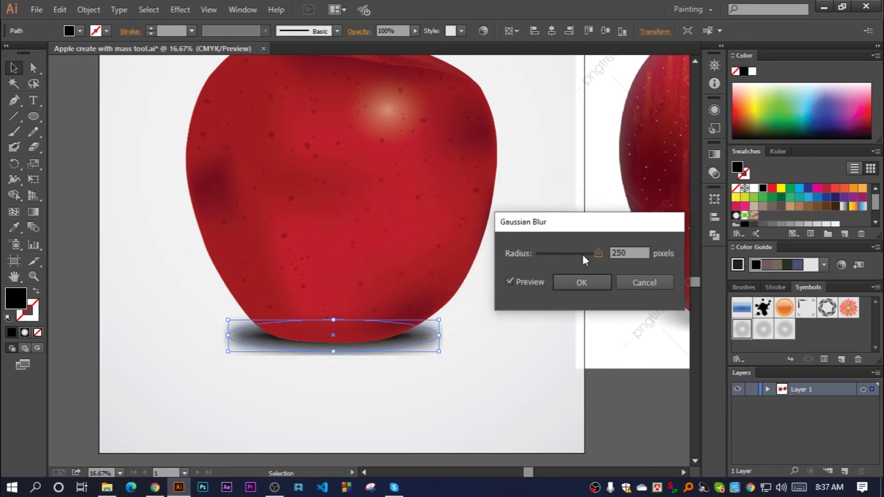
{"action": "left_click", "coordinate": [582, 282]}
Narrow the blurred ellipse into a slimmer cast shadow
{"action": "left_click_drag", "start_coordinate": [440, 353], "coordinate": [440, 351]}
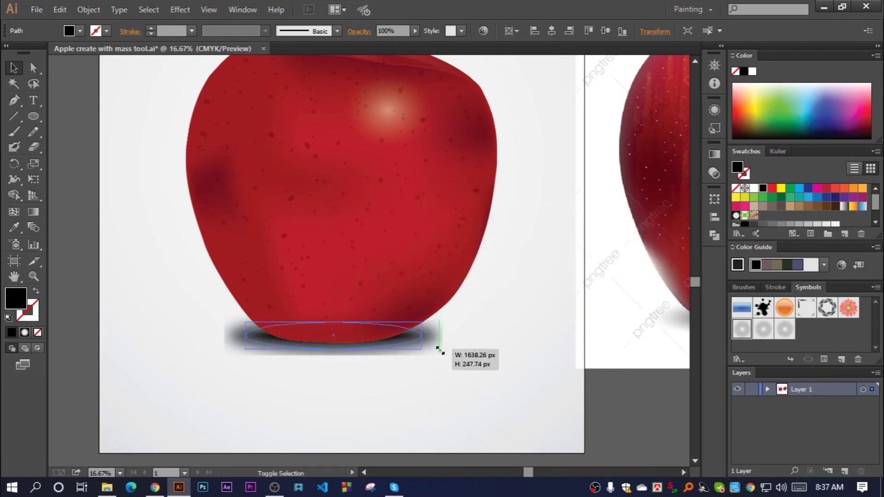
{"action": "left_click_drag", "start_coordinate": [606, 371], "coordinate": [604, 389]}
{"action": "left_click", "coordinate": [604, 389]}
Fill the shadow with a radial gradient whose outer stop is 0% opacity
{"action": "left_click", "coordinate": [394, 350]}
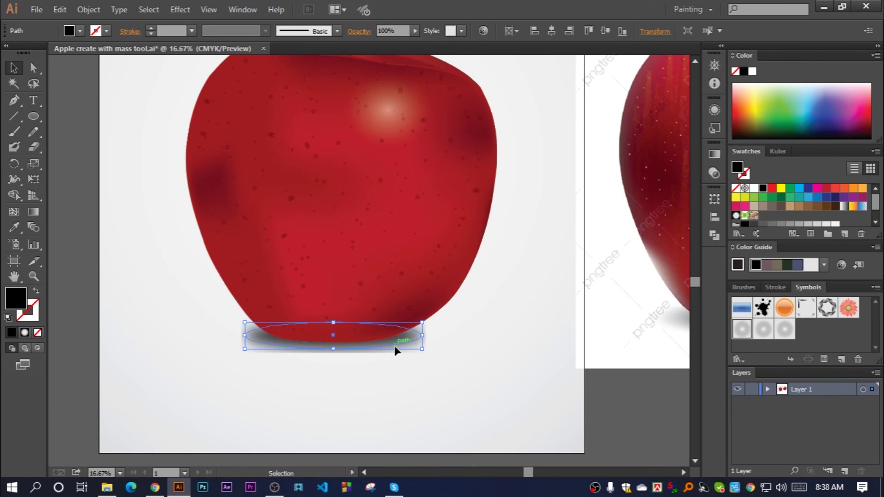
{"action": "left_click", "coordinate": [715, 155]}
{"action": "left_click", "coordinate": [573, 165]}
{"action": "left_click", "coordinate": [559, 165]}
{"action": "left_click", "coordinate": [645, 161]}
{"action": "left_click", "coordinate": [654, 190]}
{"action": "left_click", "coordinate": [677, 245]}
{"action": "left_click", "coordinate": [644, 264]}
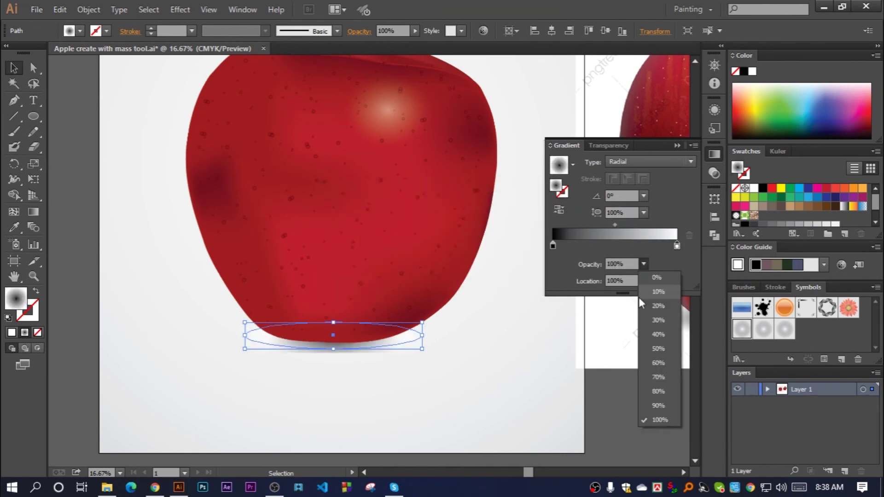
{"action": "left_click", "coordinate": [677, 145]}
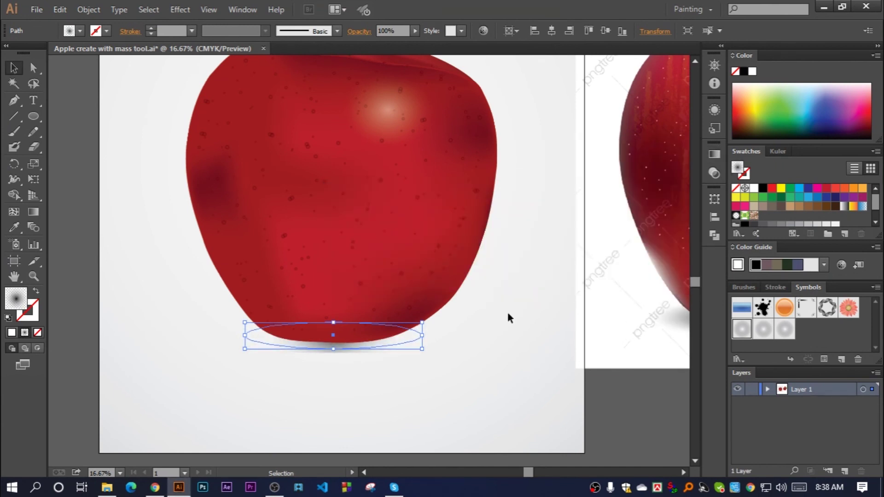
Darken the shadow gradient's centre to black and widen the ellipse to about 2705 px
{"action": "mouse_move", "coordinate": [423, 350]}
{"action": "left_mouse_down"}
{"action": "mouse_move", "coordinate": [450, 364]}
{"action": "mouse_move", "coordinate": [443, 352]}
{"action": "left_mouse_up"}
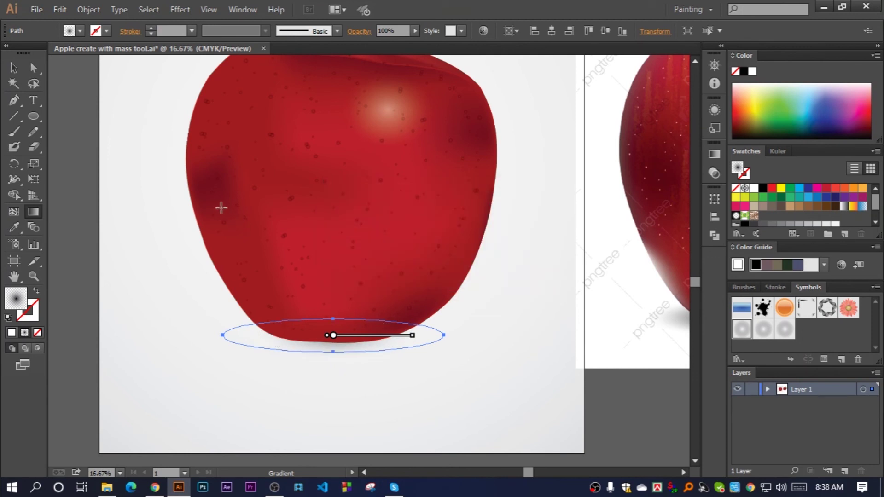
{"action": "left_click", "coordinate": [712, 155]}
{"action": "left_click_drag", "start_coordinate": [662, 234], "coordinate": [620, 244]}
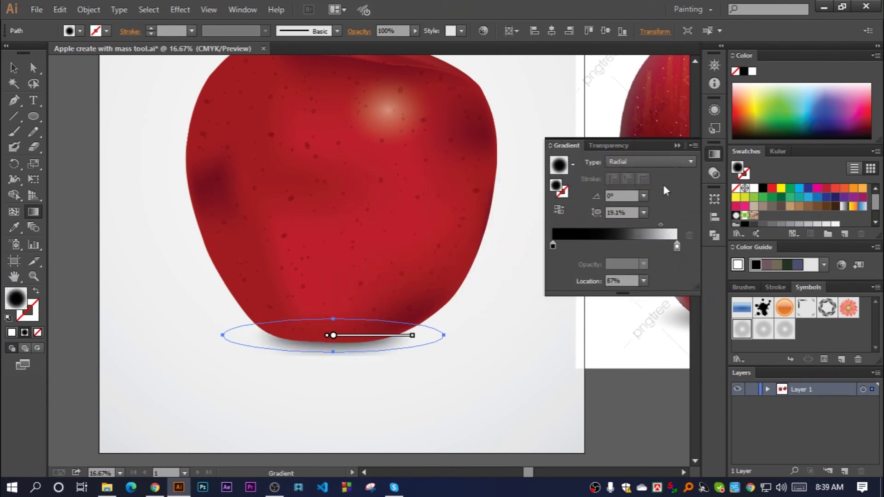
{"action": "key", "text": "v"}
{"action": "left_click_drag", "start_coordinate": [444, 351], "coordinate": [476, 365]}
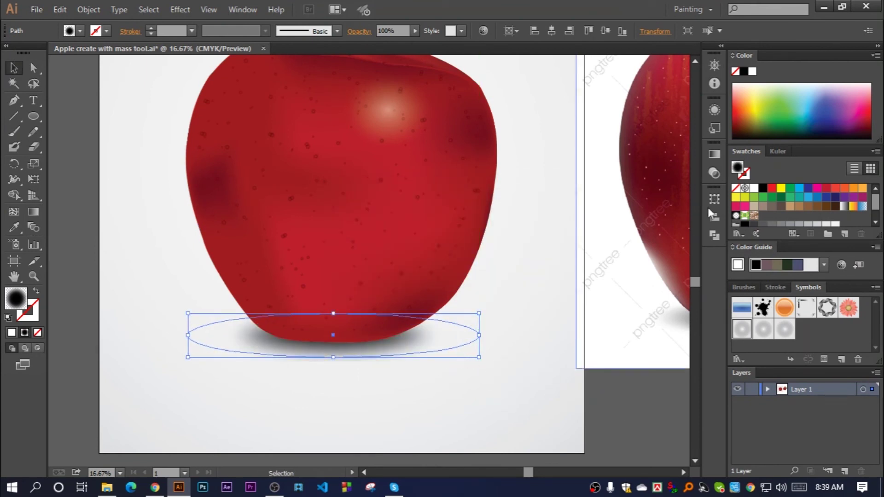
{"action": "left_click", "coordinate": [714, 217]}
{"action": "left_click", "coordinate": [677, 190]}
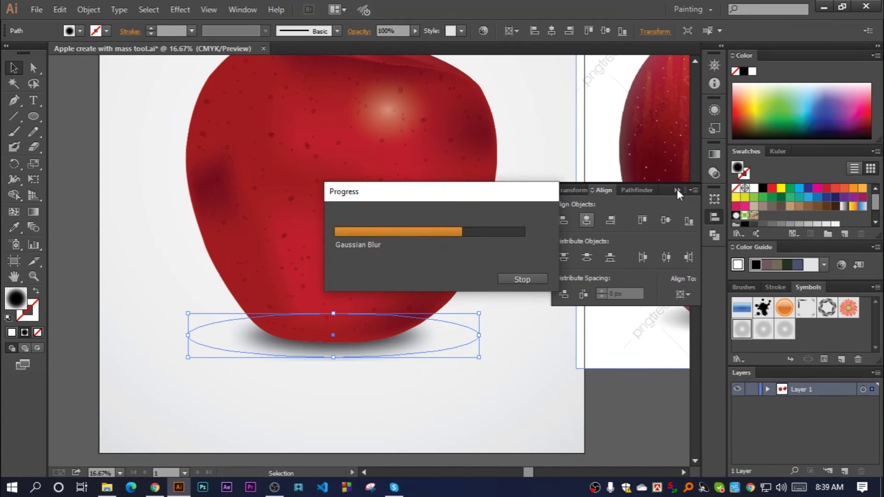
{"action": "key", "text": "ctrl+shift+a"}
{"action": "left_click", "coordinate": [374, 262], "text": "alt"}
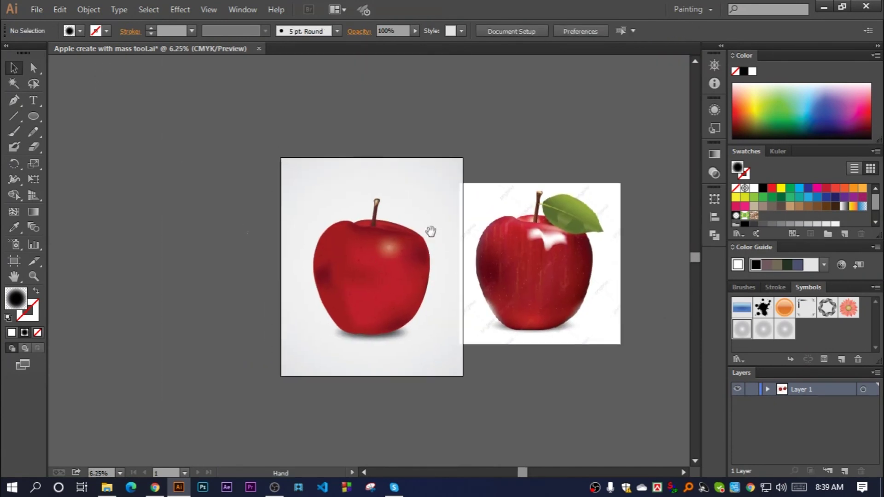
Delete the reference apple photo and set the Type tool to 72 pt for the title
{"action": "left_click", "coordinate": [503, 296]}
{"action": "key", "text": "Delete"}
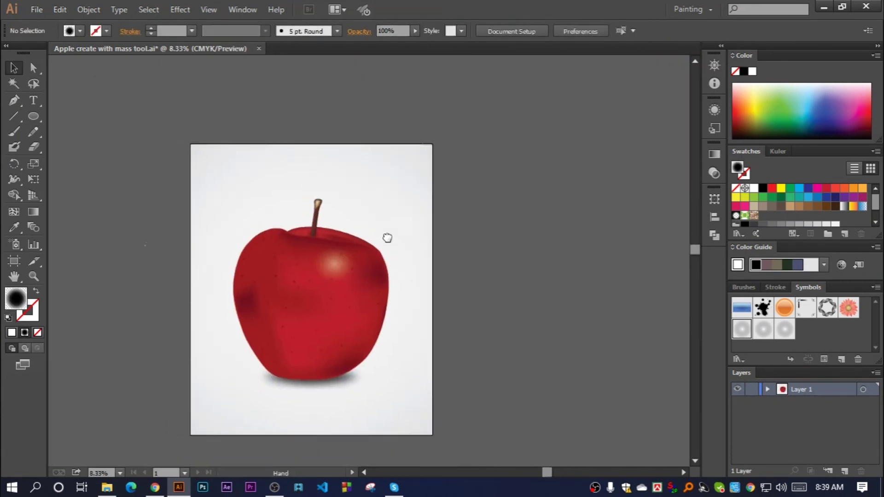
{"action": "key", "text": "t"}
{"action": "left_click", "coordinate": [620, 31]}
{"action": "left_click", "coordinate": [635, 263]}
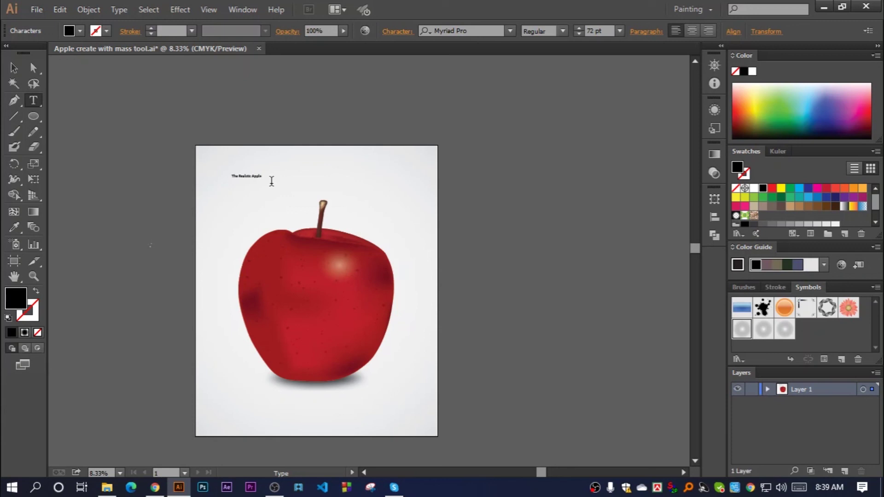
Enlarge the 'The Realstic Apple' title in No Virus font and colour it dark red across the top
{"action": "left_click_drag", "start_coordinate": [262, 181], "coordinate": [356, 191]}
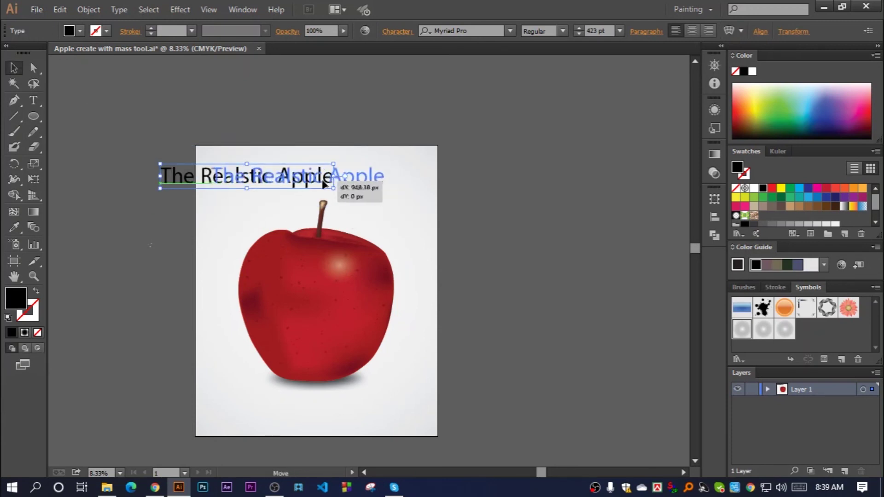
{"action": "left_click", "coordinate": [510, 31]}
{"action": "left_click", "coordinate": [446, 243]}
{"action": "left_click_drag", "start_coordinate": [390, 189], "coordinate": [447, 203]}
{"action": "key", "text": "i"}
{"action": "left_click", "coordinate": [430, 256]}
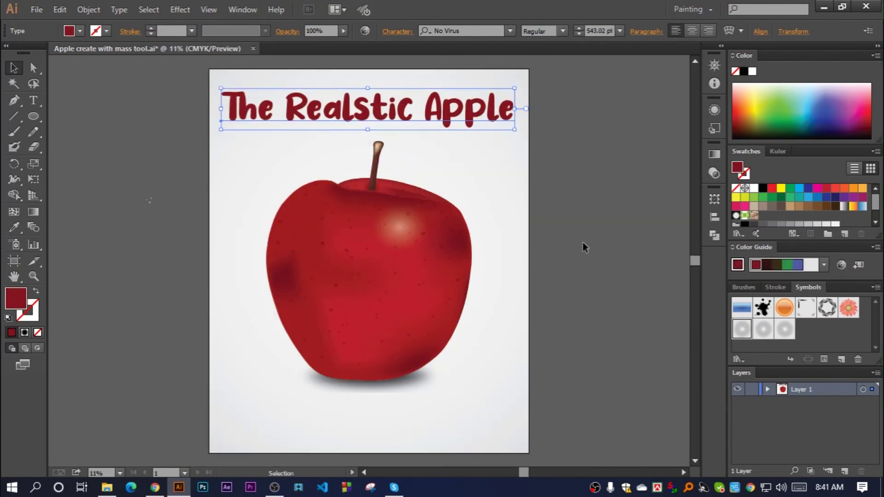
{"action": "left_click", "coordinate": [597, 173]}
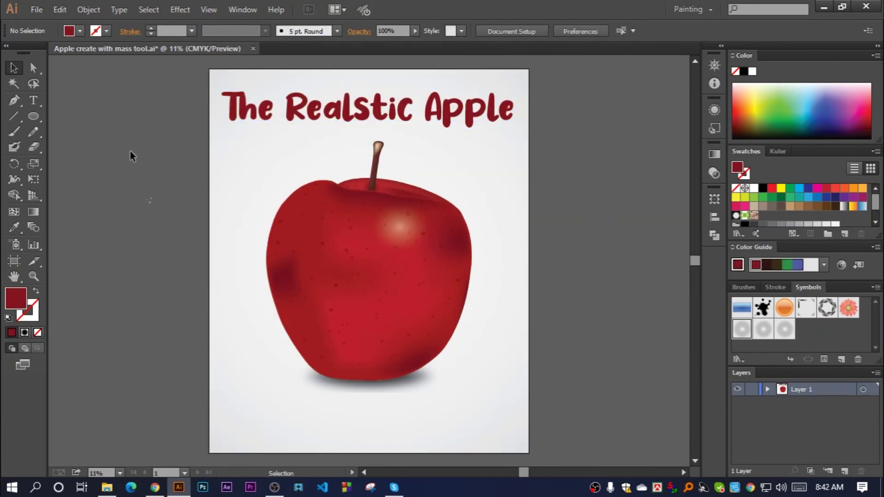